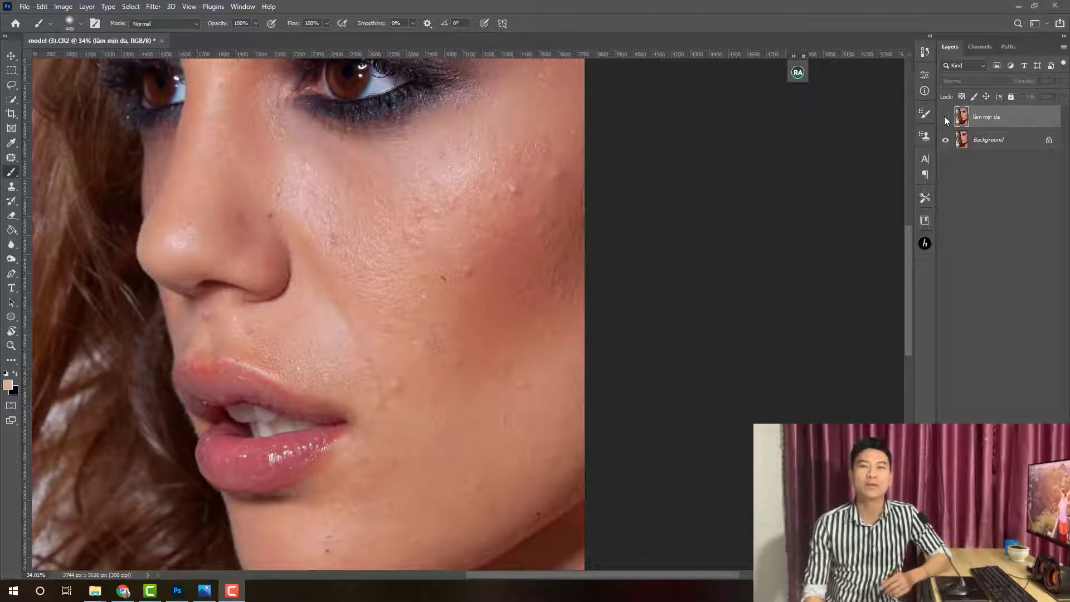
- Toggle the smoothing layer, then open raw photo 3W5A1592 with Adobe Photoshop 2021
left_click(945, 120)
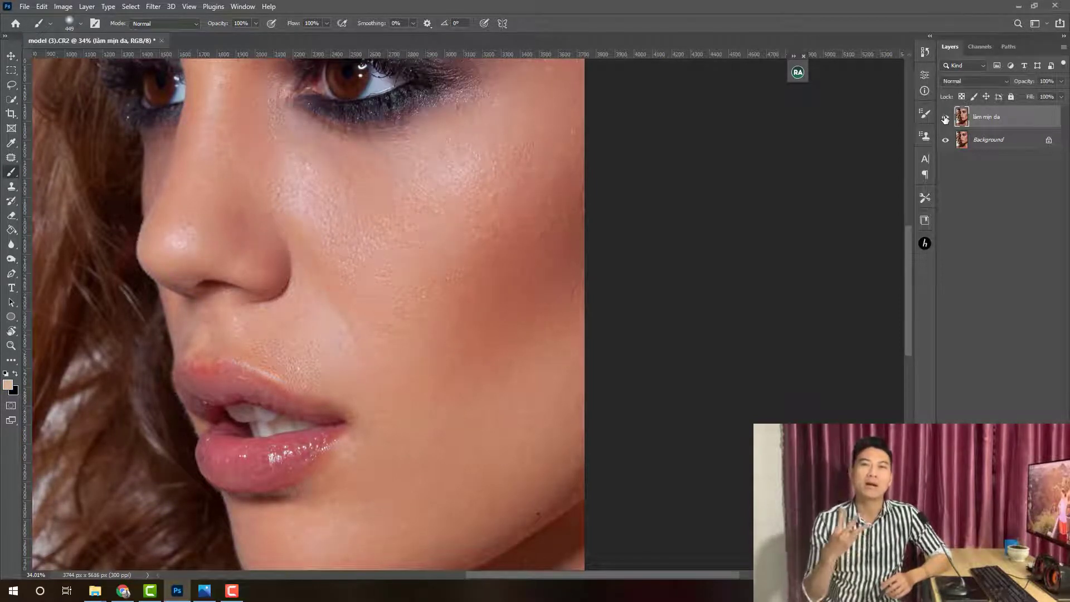
left_click(945, 119)
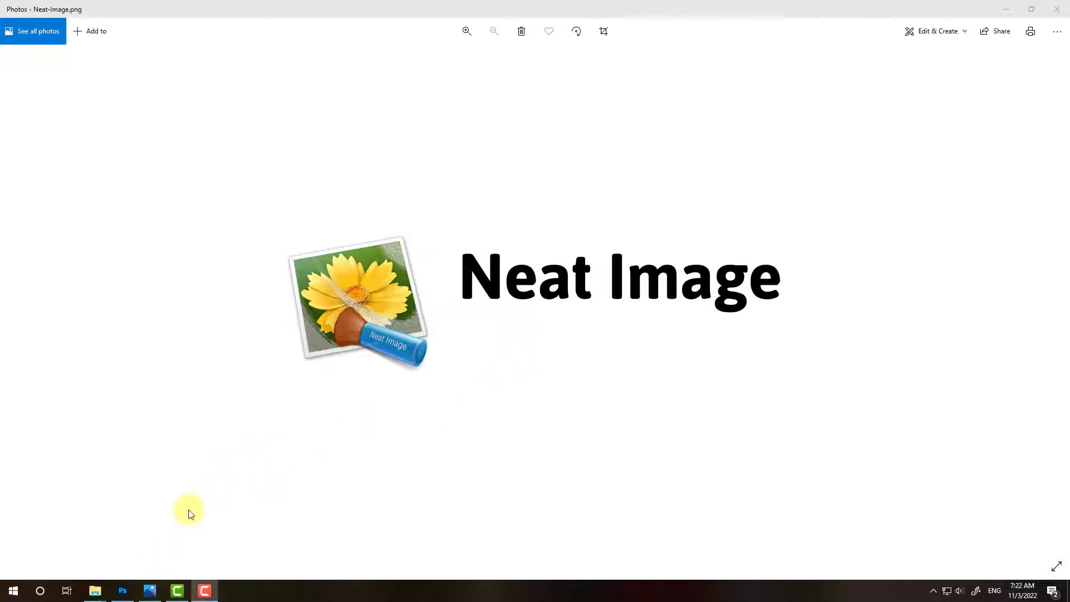
left_click(132, 543)
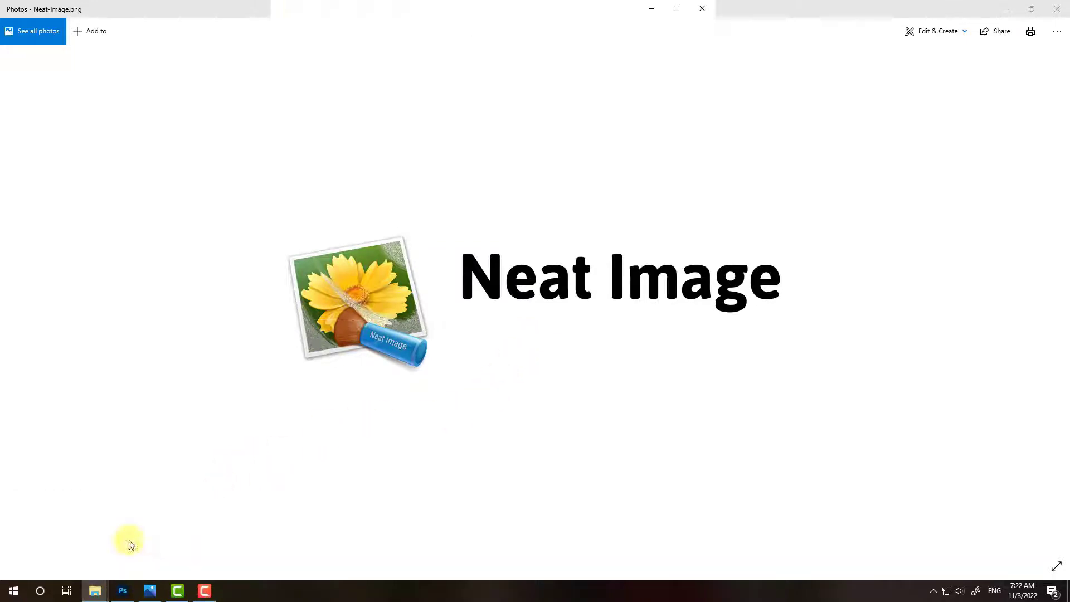
left_click(521, 192)
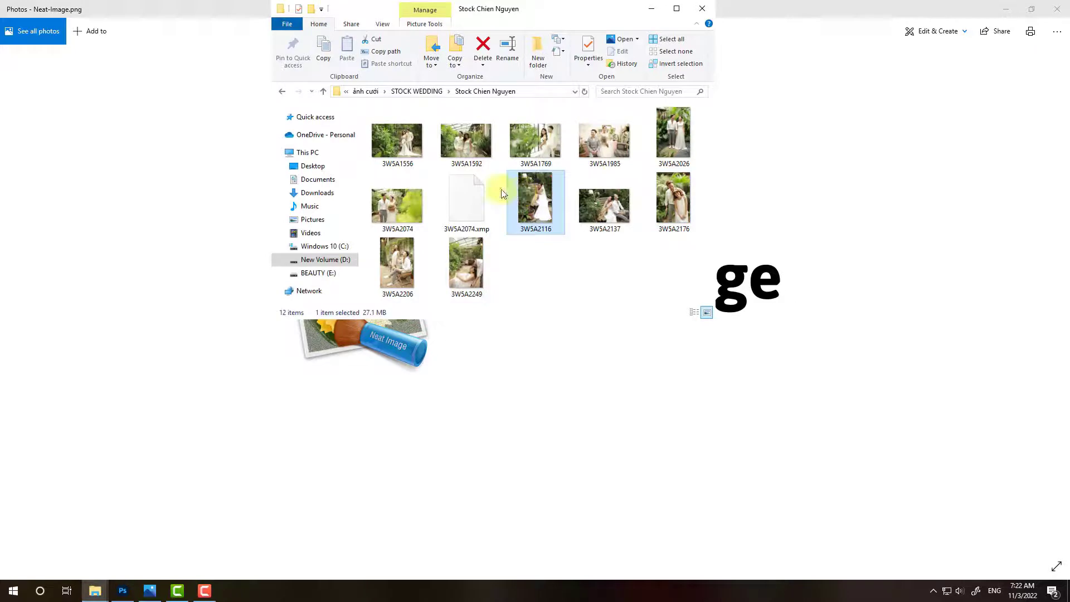
right_click(453, 134)
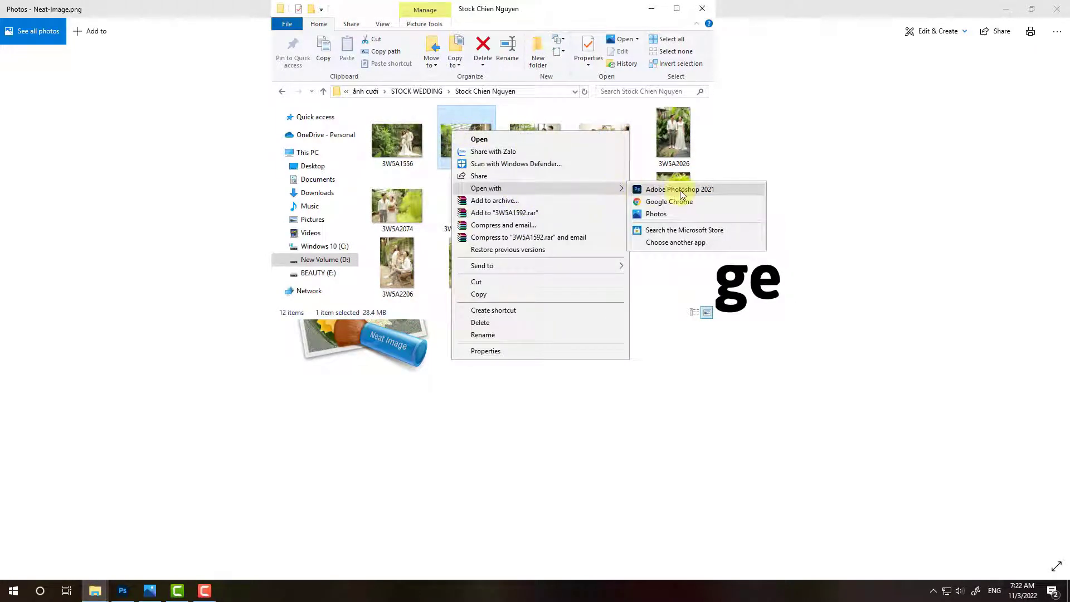
left_click(680, 189)
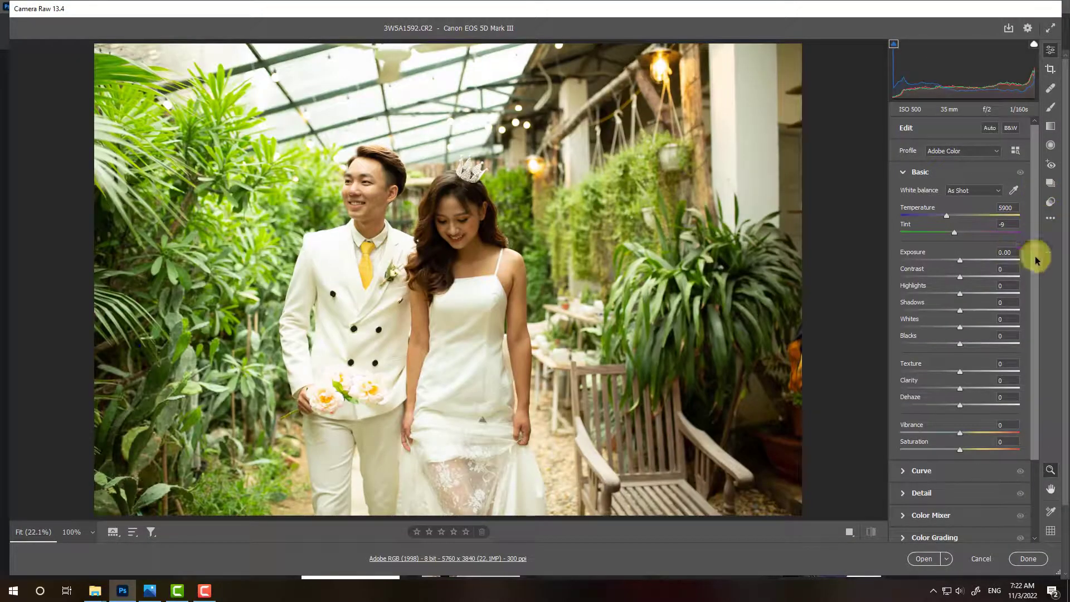
- Apply the ThuyKa mau Han 2 Camera Raw preset, reset Exposure to 0.00, and open the photo
left_click(1049, 202)
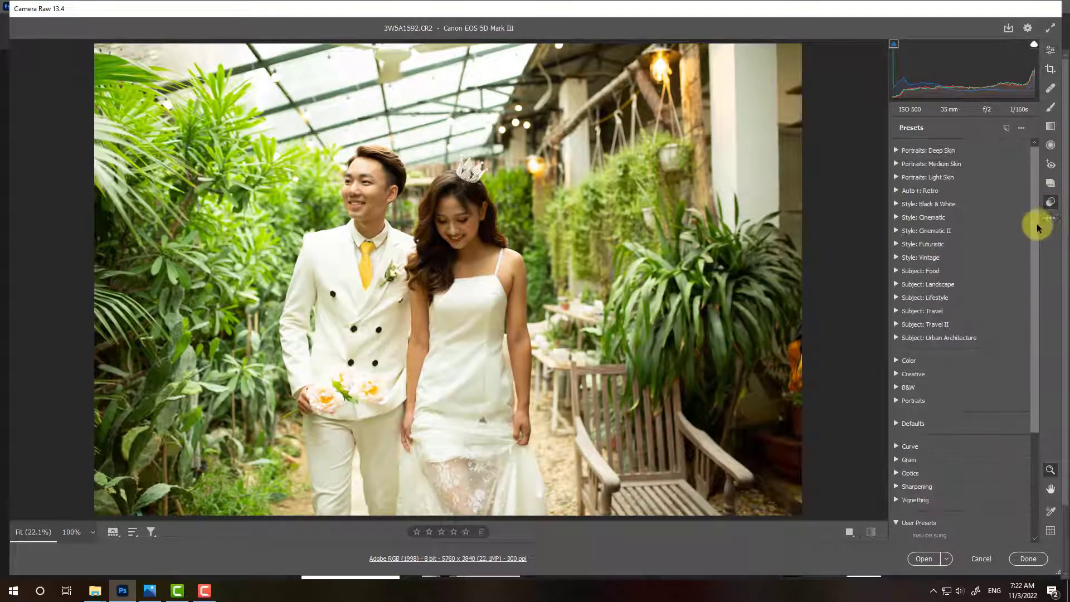
left_click_drag(1038, 217, 1039, 304)
left_click(952, 475)
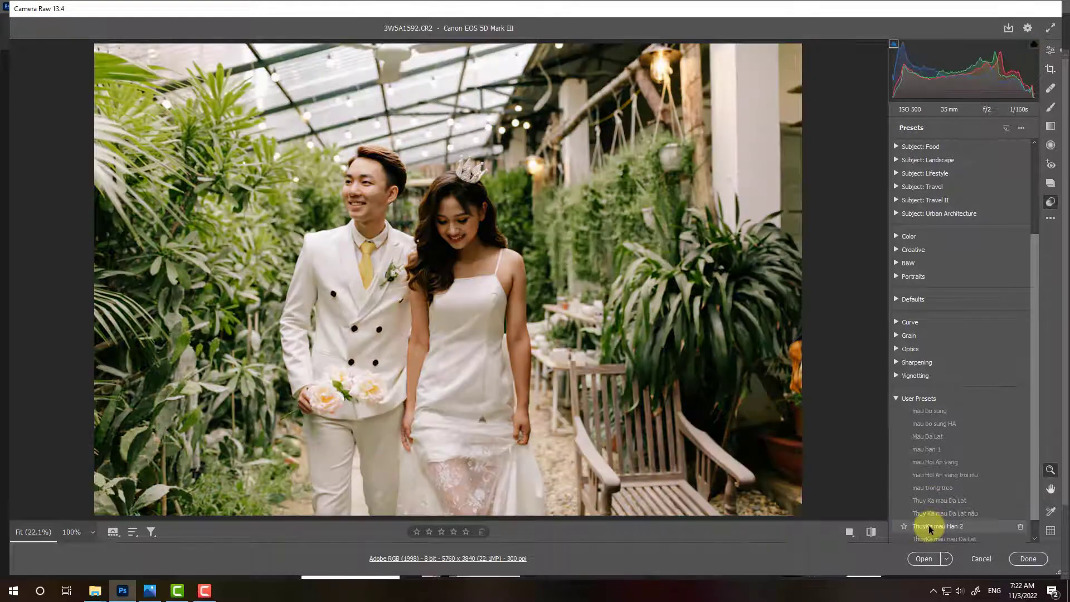
left_click(929, 525)
left_click(1051, 51)
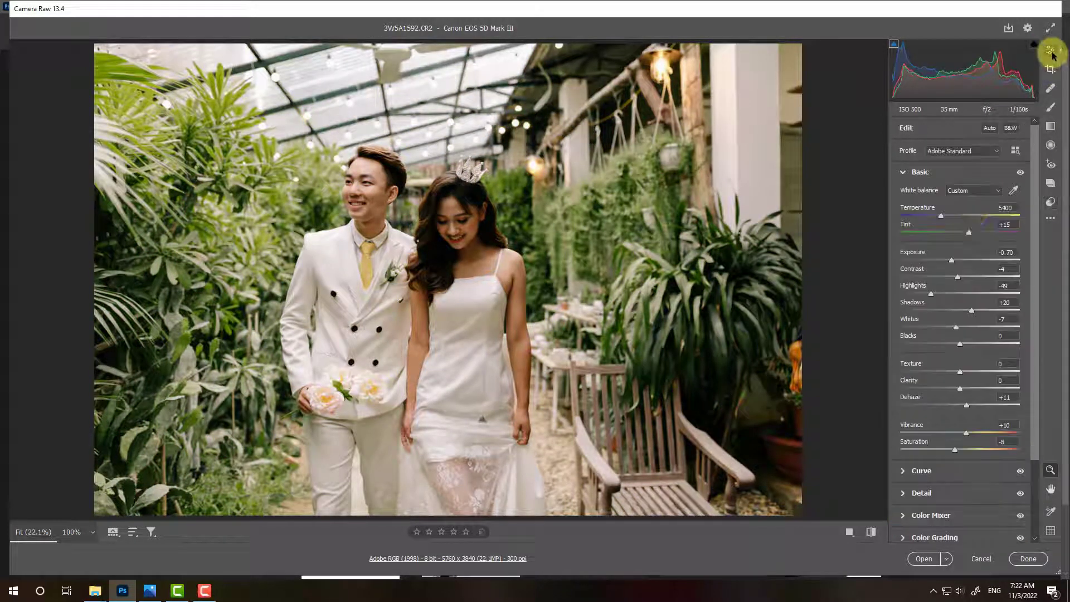
double_click(952, 260)
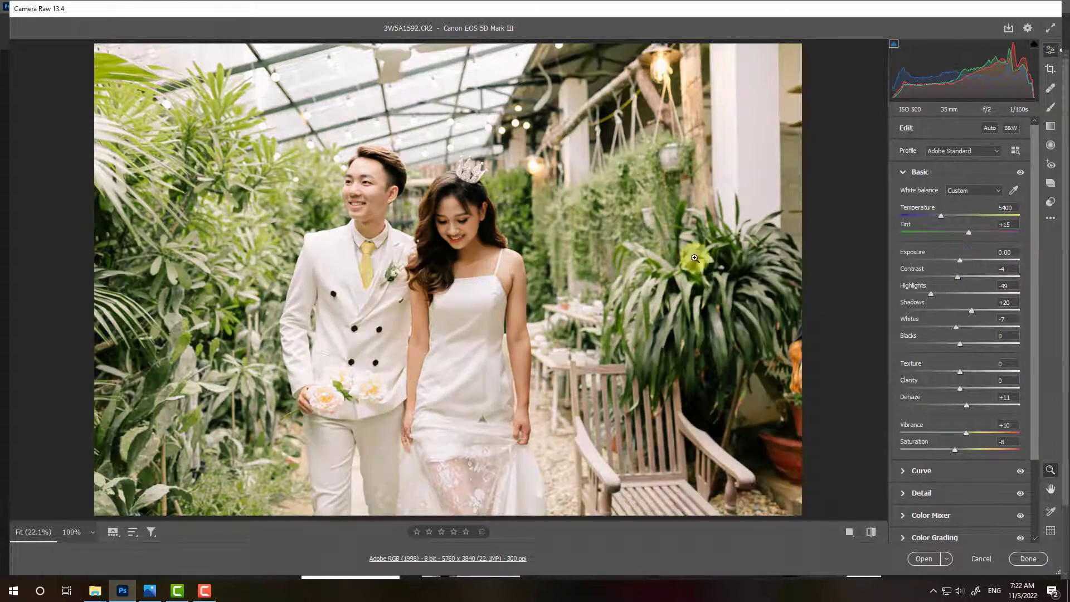
left_click(914, 561)
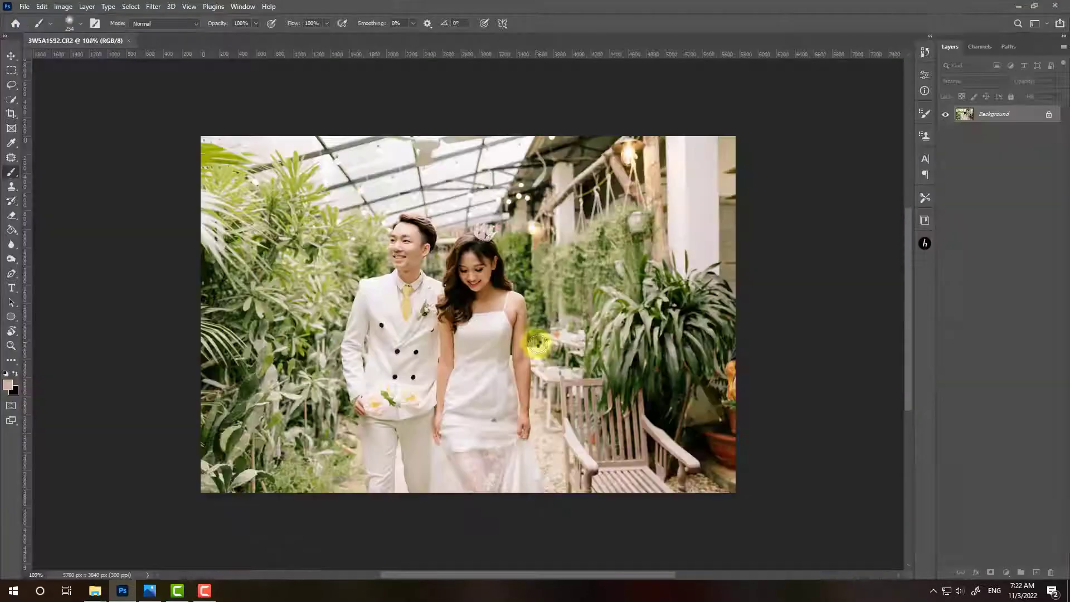
- Zoom in and patch the first cheek blemish with the Content-Aware Patch tool
scroll(411, 252, "up", 5)
scroll(411, 252, "up", 2)
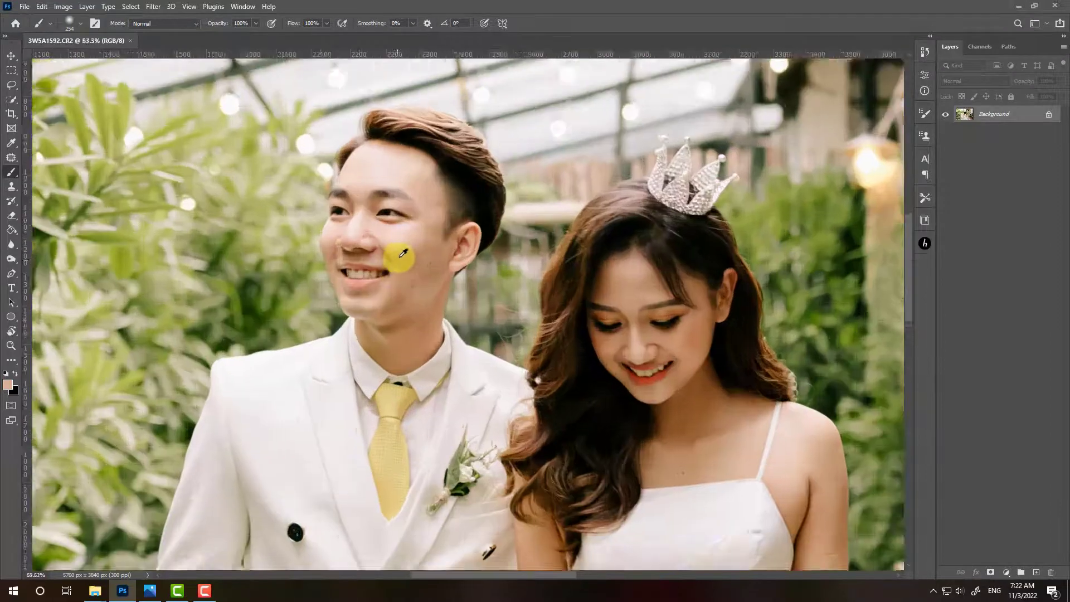
scroll(408, 251, "up", 3)
scroll(409, 251, "up", 4)
key("j")
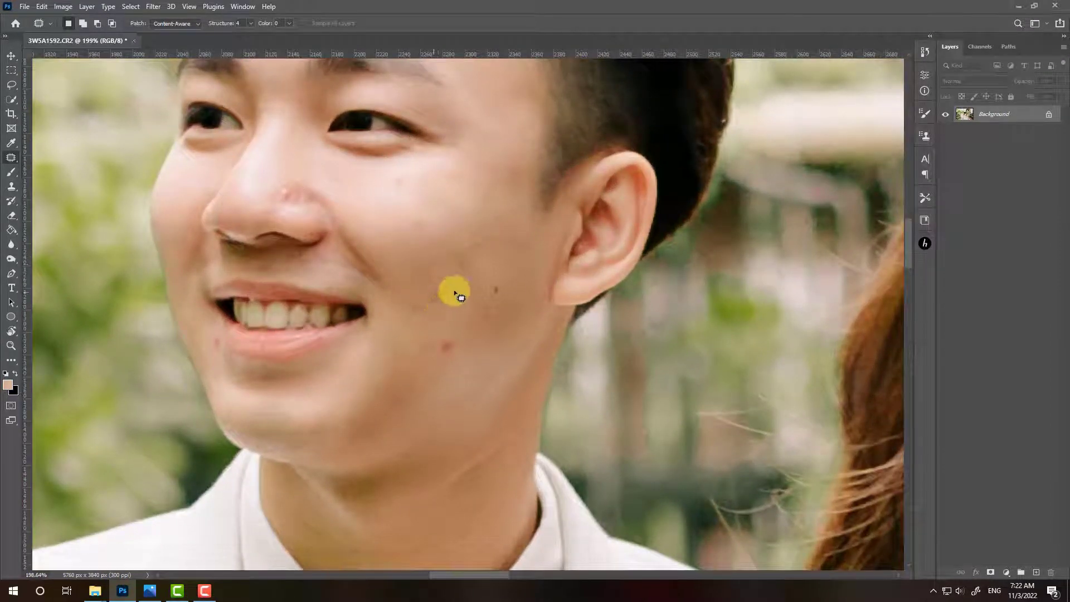
mouse_move(422, 288)
left_mouse_down()
mouse_move(413, 312)
mouse_move(438, 348)
left_mouse_up()
left_click_drag(490, 282, 486, 321)
- Patch the remaining cheek, nose and lip-corner spots, deselecting between patches
left_click_drag(473, 253, 478, 255)
left_click_drag(413, 167, 406, 162)
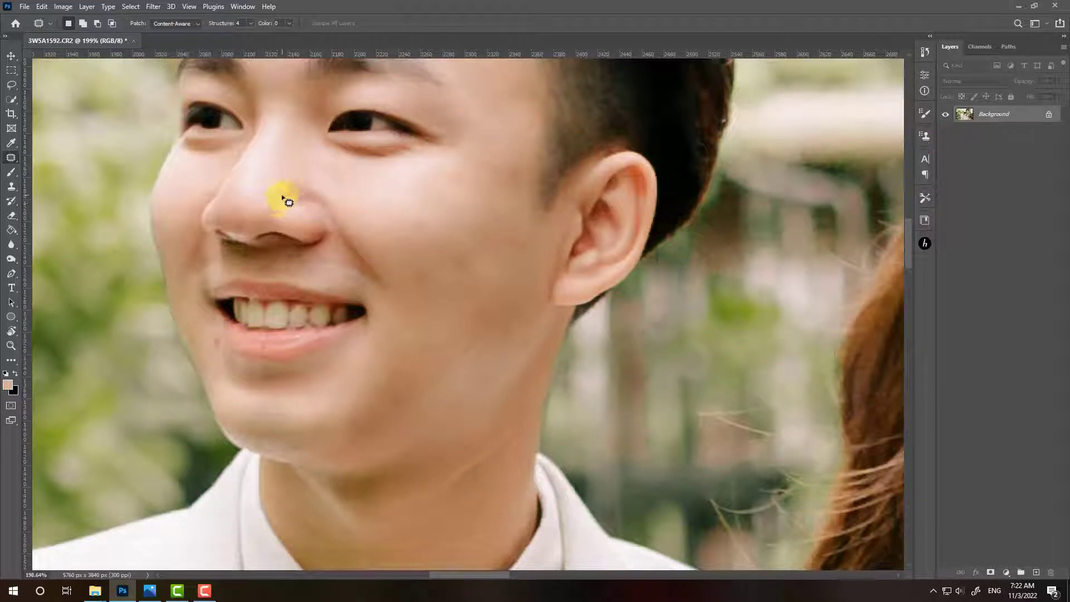
key("ctrl+d")
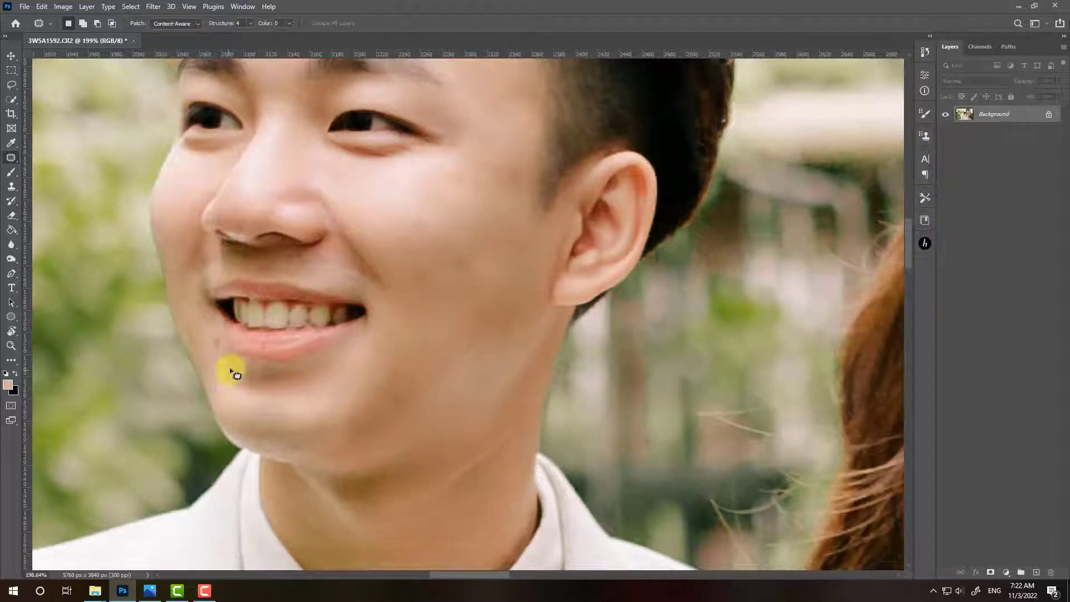
left_click_drag(217, 351, 204, 339)
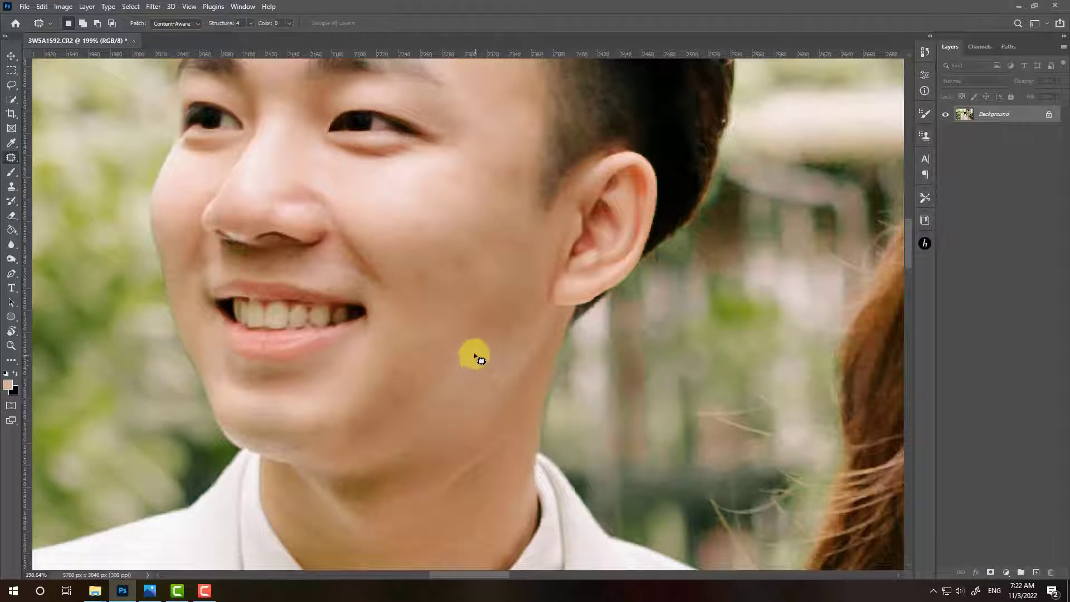
scroll(432, 362, "down", 3)
scroll(449, 379, "down", 3)
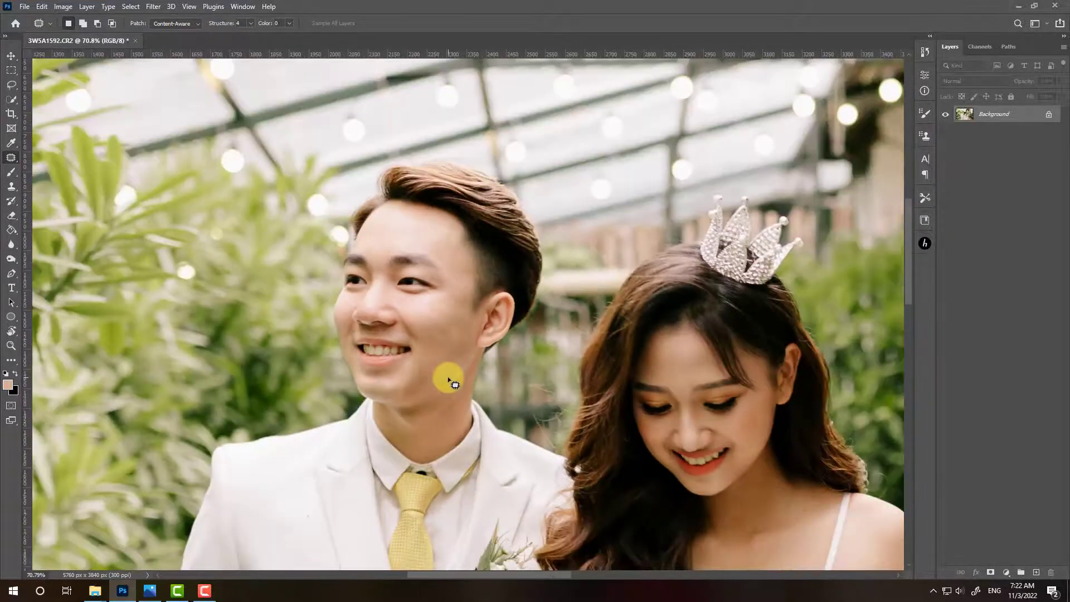
- Duplicate the photo to Layer 1 and apply Neat Image noise reduction with the Min chuan 2 preset
key("ctrl+j")
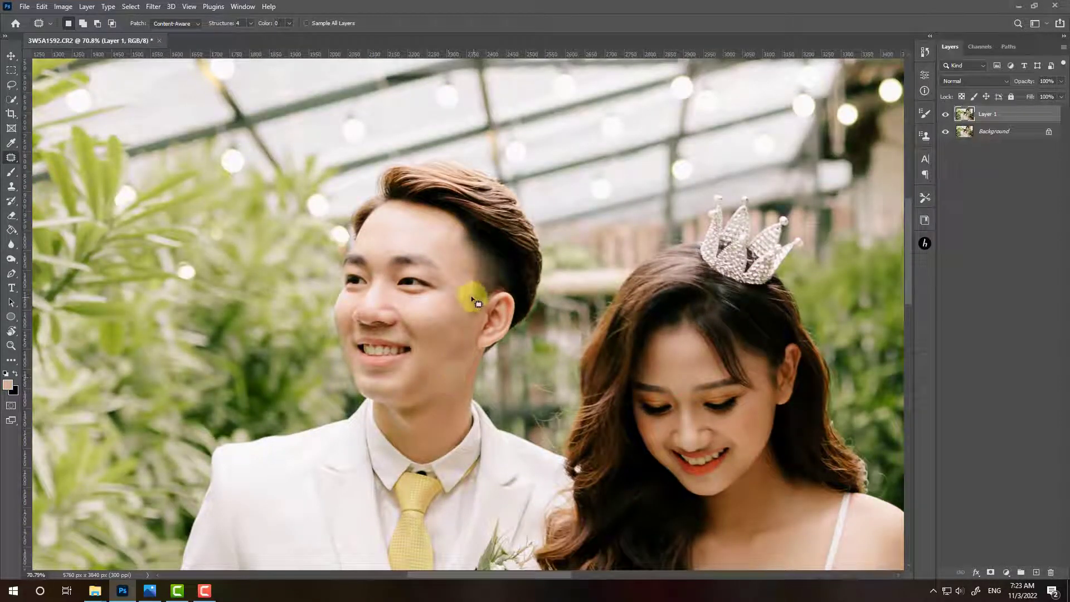
left_click(153, 7)
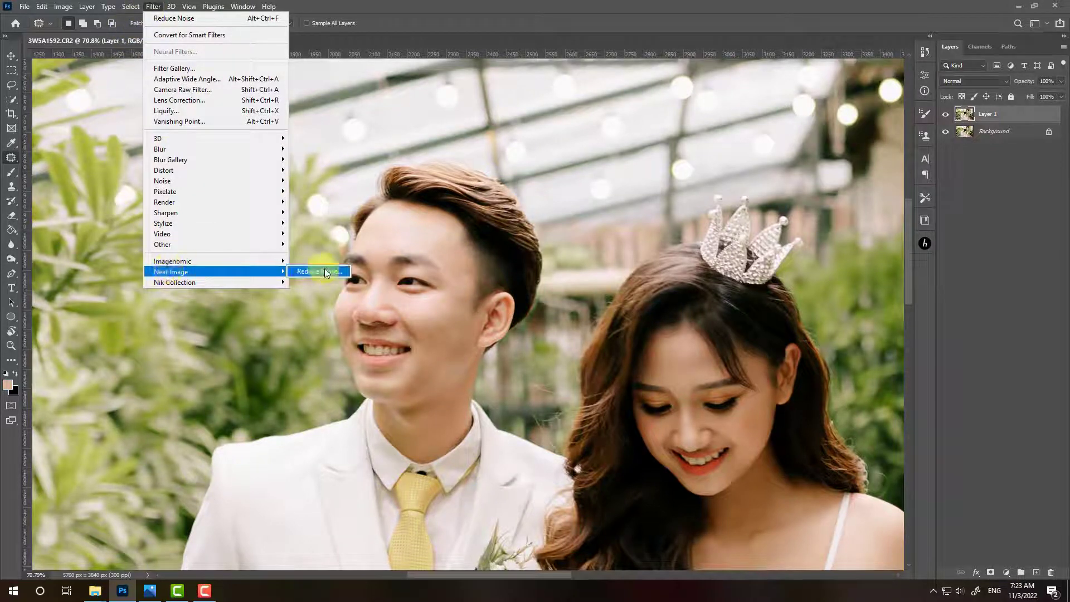
left_click(332, 271)
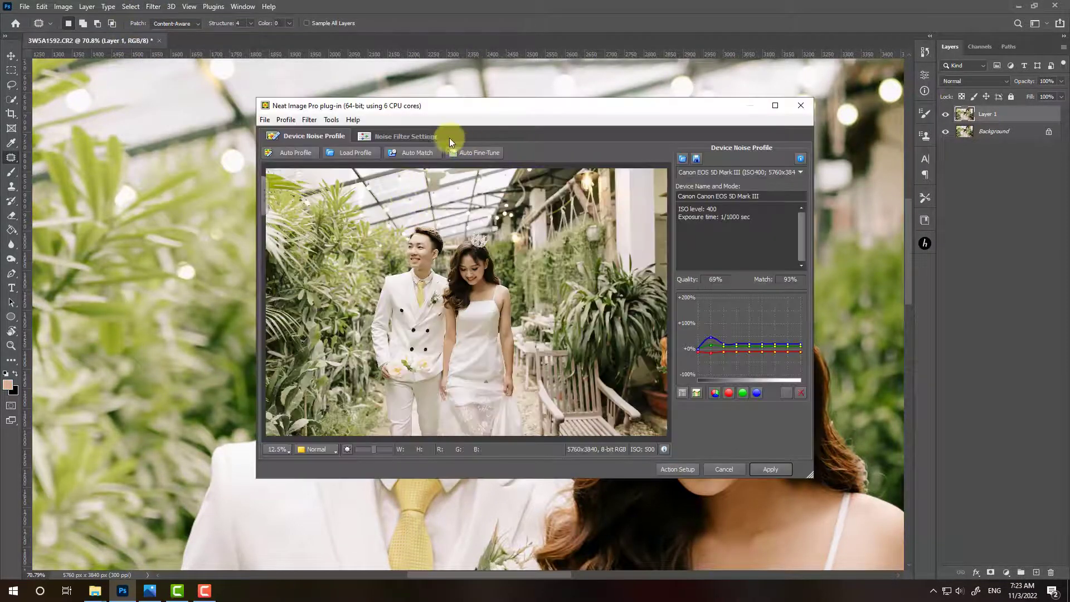
left_click(398, 139)
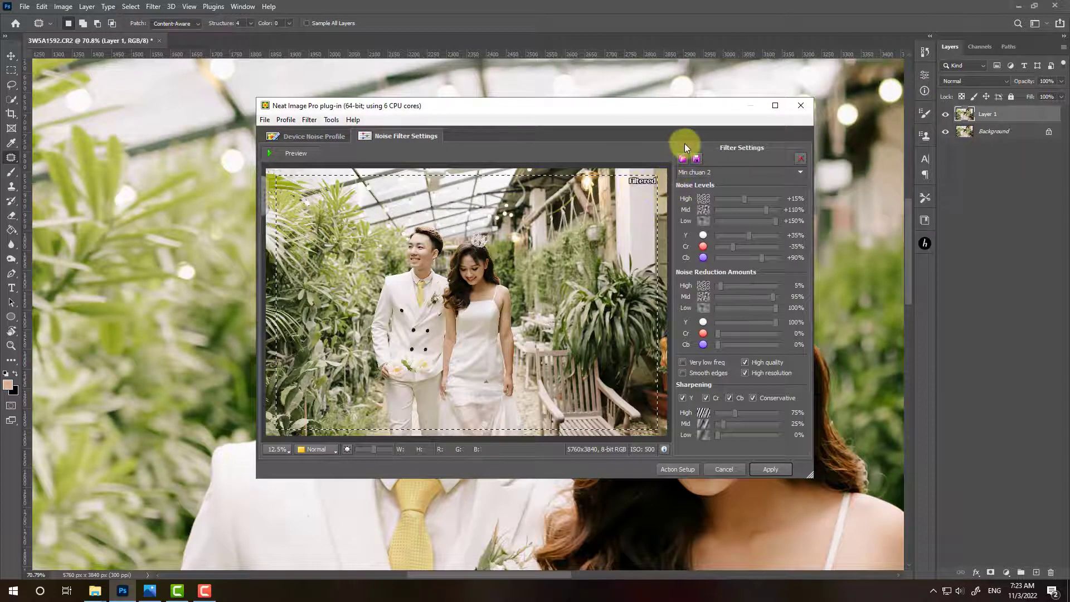
left_click(683, 158)
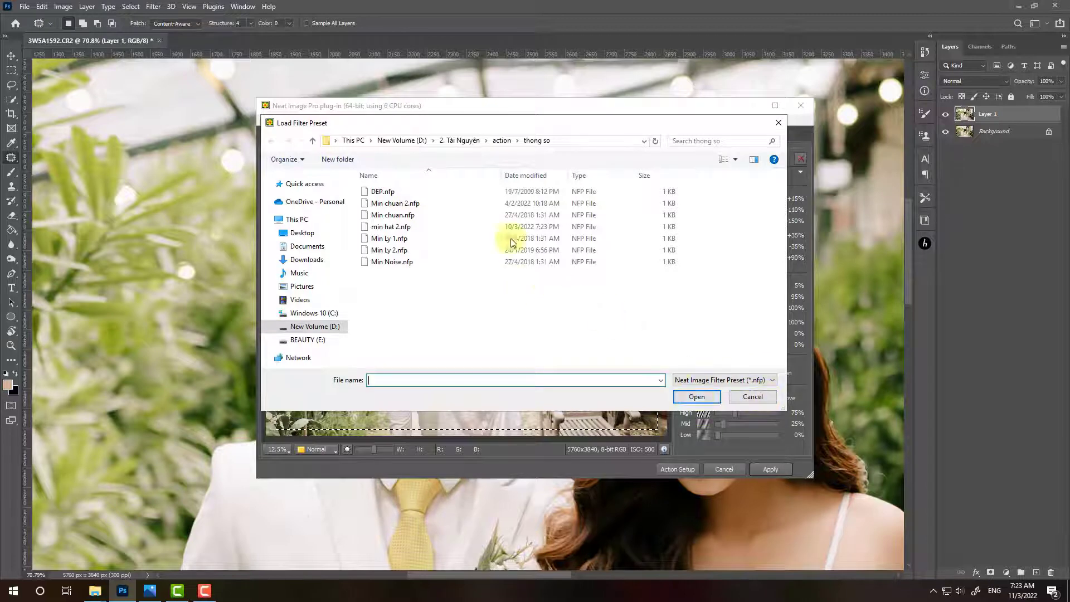
double_click(395, 203)
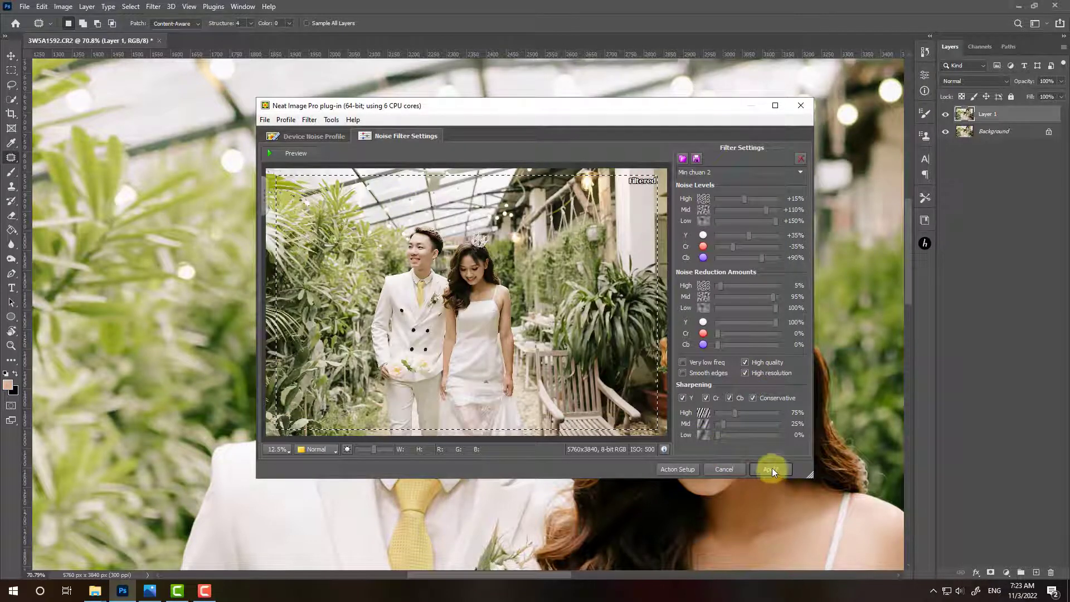
left_click(768, 470)
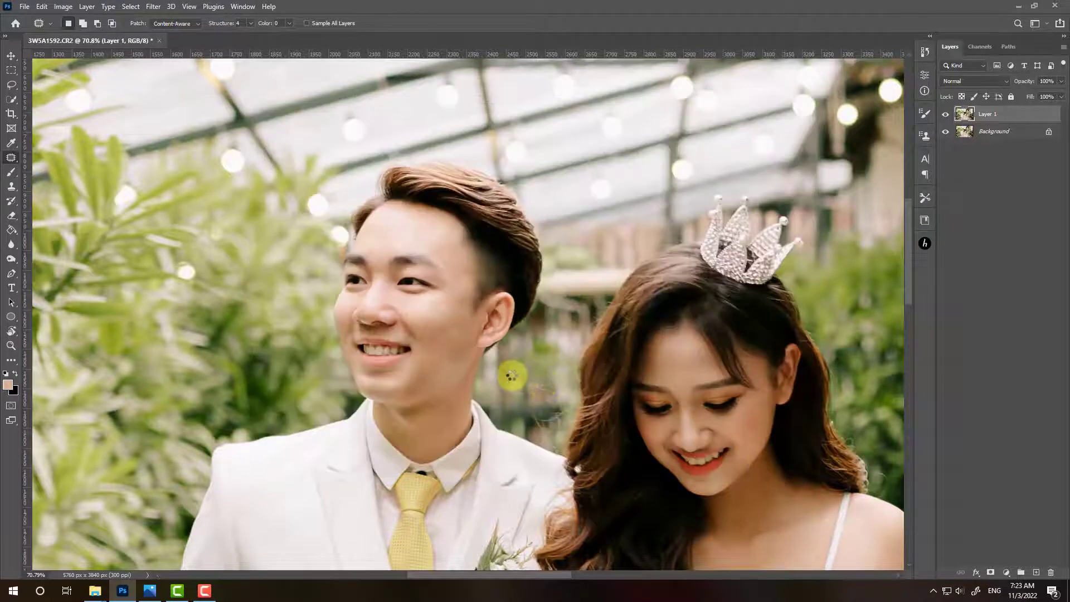
- Zoom into the cheek and show Layer 1 to compare the noise-reduced skin
scroll(440, 377, "up", 2)
scroll(450, 353, "up", 2)
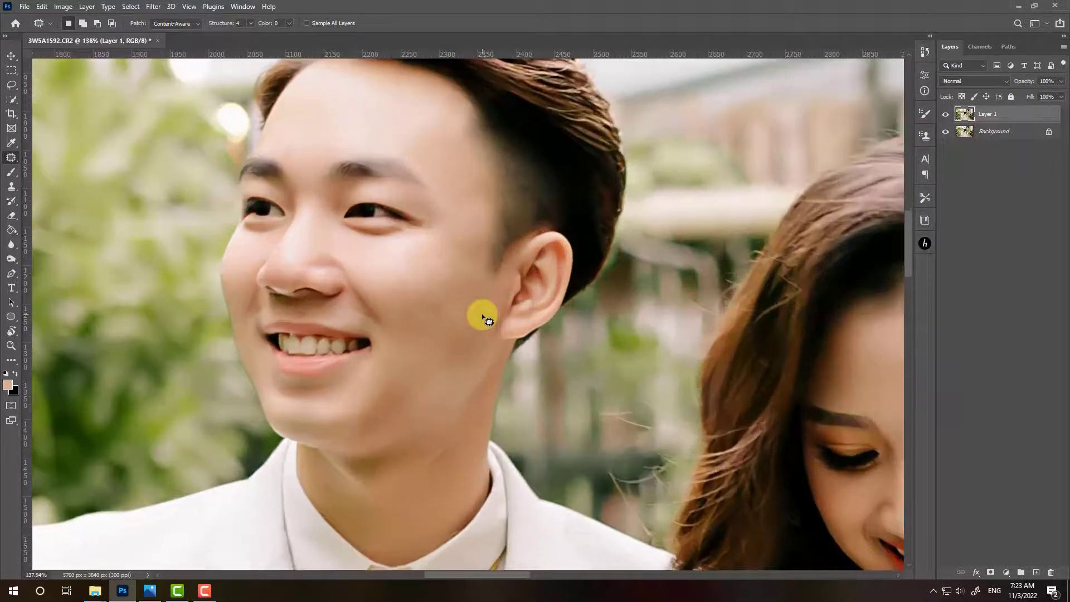
scroll(480, 313, "up", 2)
scroll(446, 340, "up", 1)
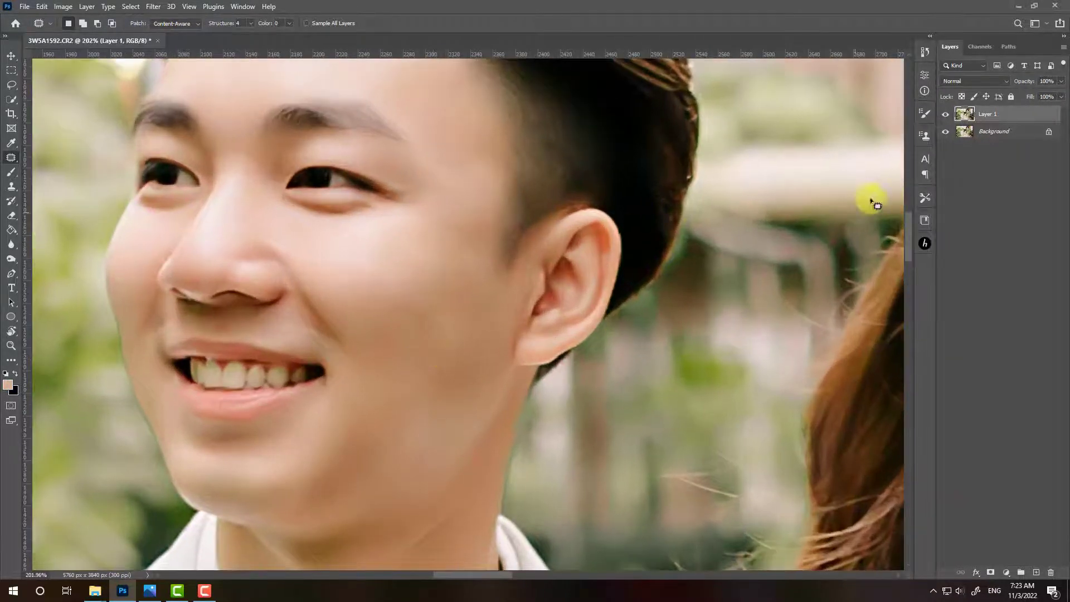
left_click(946, 118)
- Zoom further and pan to inspect the upper part of the face
scroll(397, 394, "up", 1)
scroll(420, 375, "up", 1)
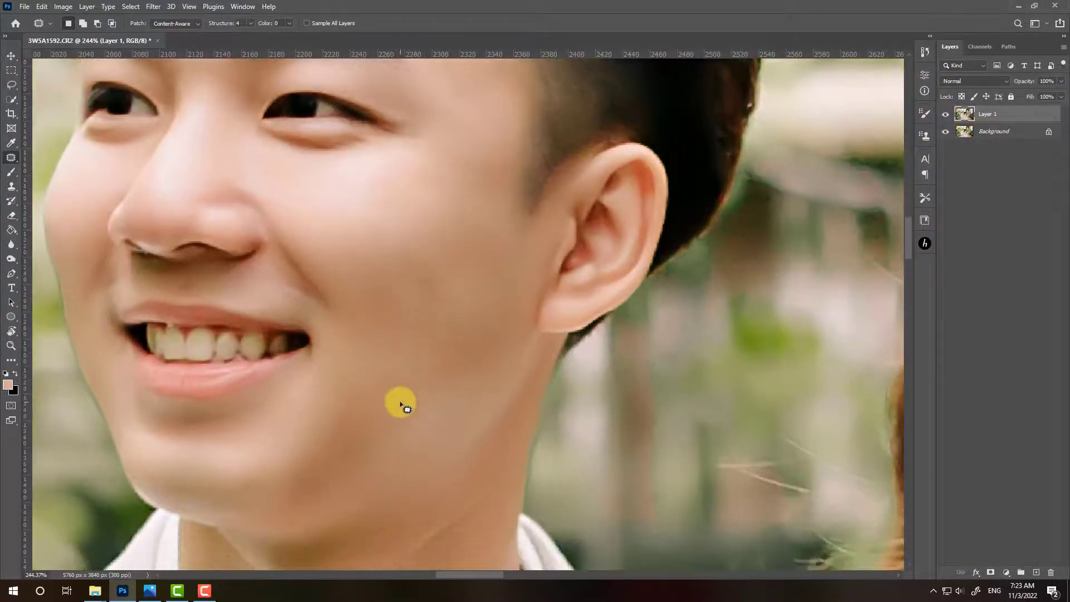
scroll(403, 406, "up", 1)
scroll(411, 396, "up", 1)
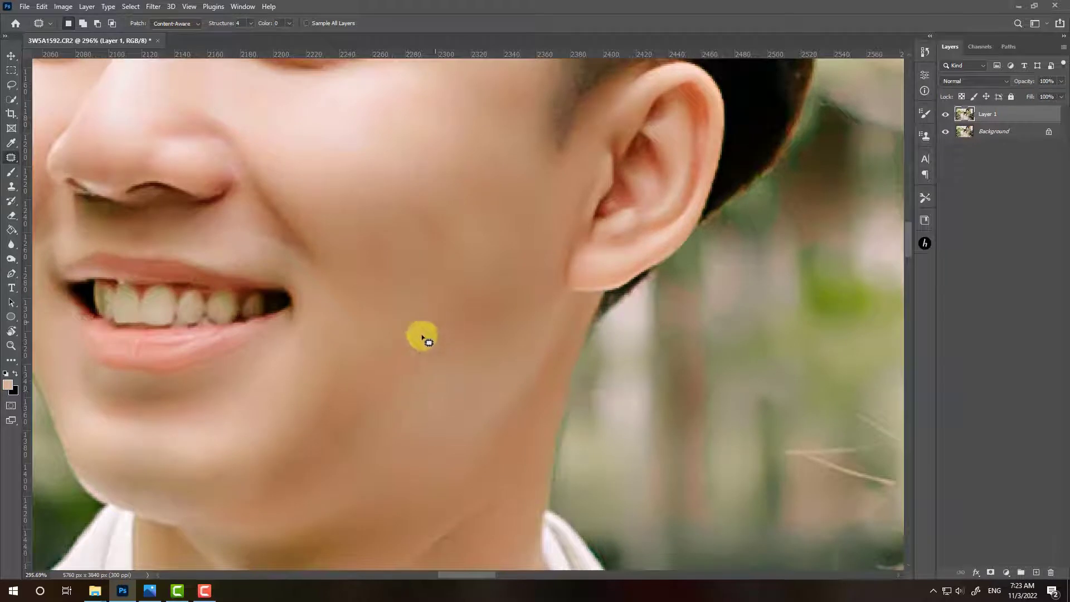
left_click_drag(426, 263, 430, 340)
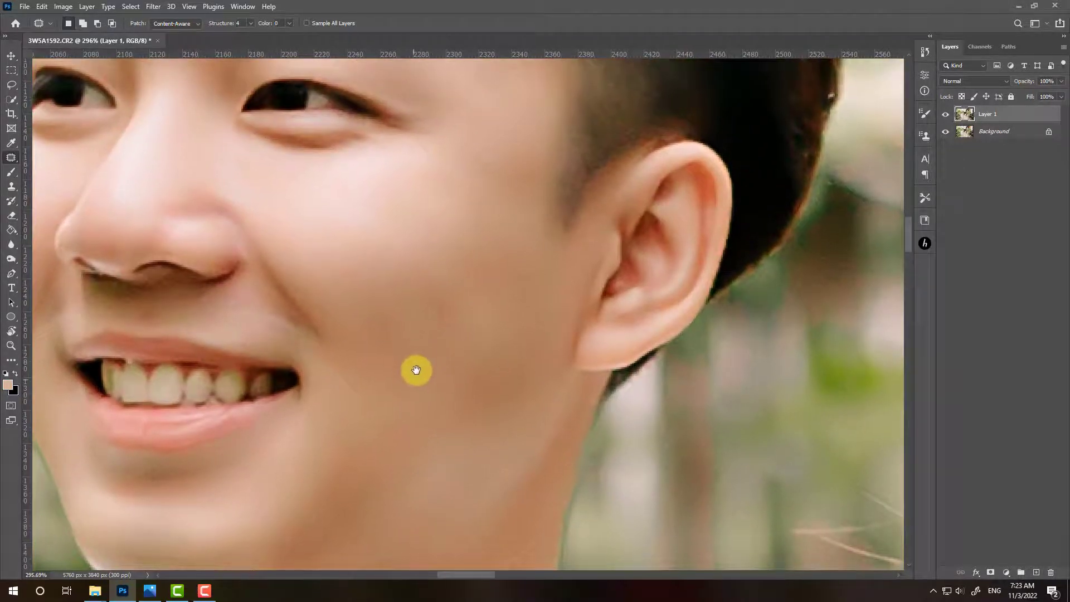
scroll(415, 370, "down", 2)
scroll(470, 330, "up", 1)
scroll(453, 373, "up", 2)
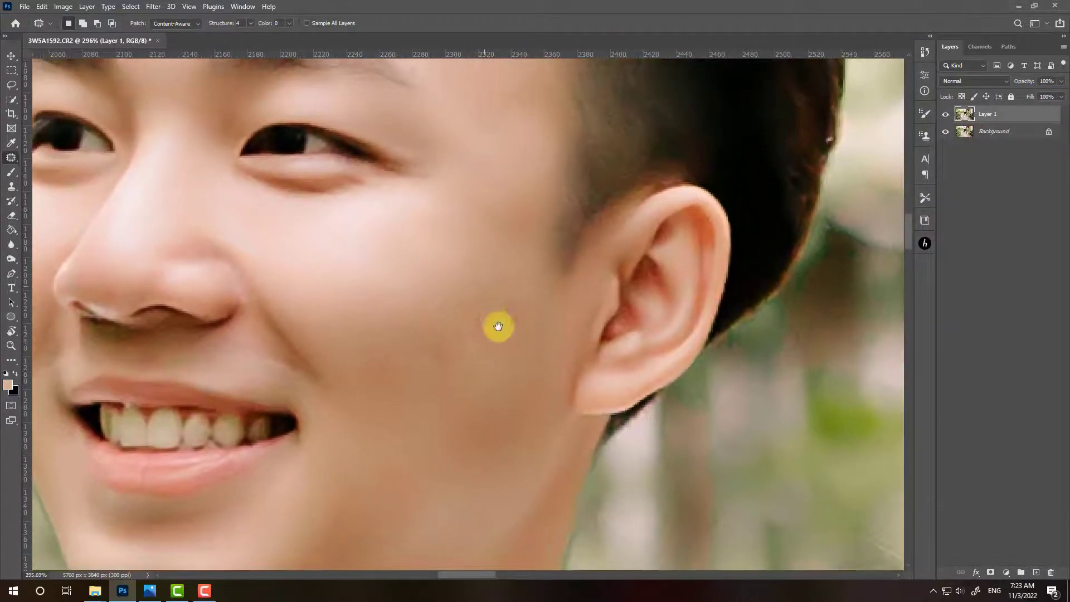
scroll(496, 318, "up", 3)
scroll(485, 301, "up", 2)
scroll(474, 296, "up", 2)
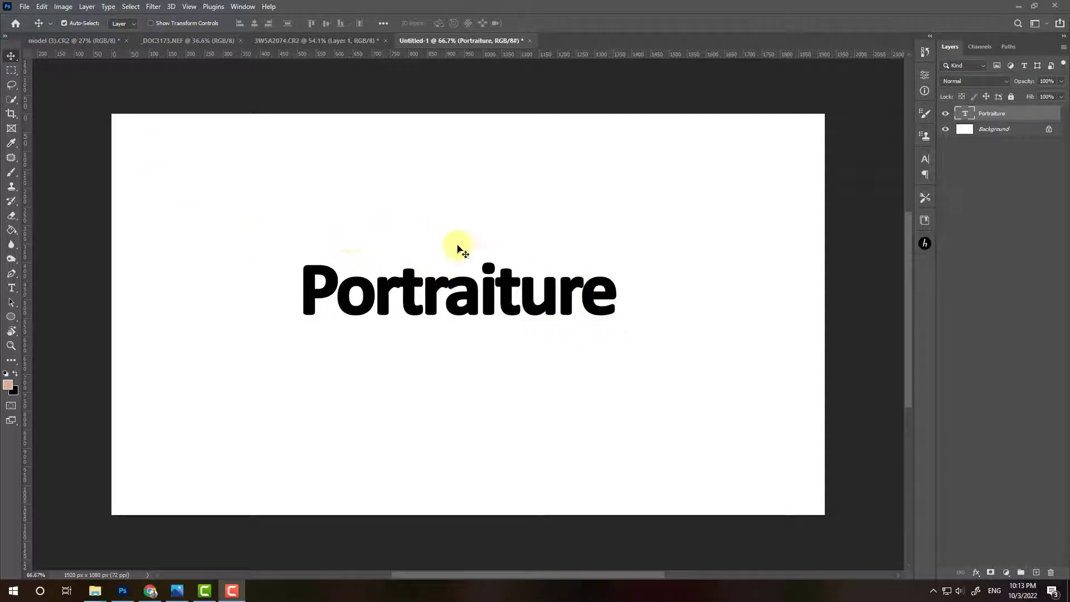
- Make the _DOC3173.NEF eye-makeup portrait the active document
left_click(180, 37)
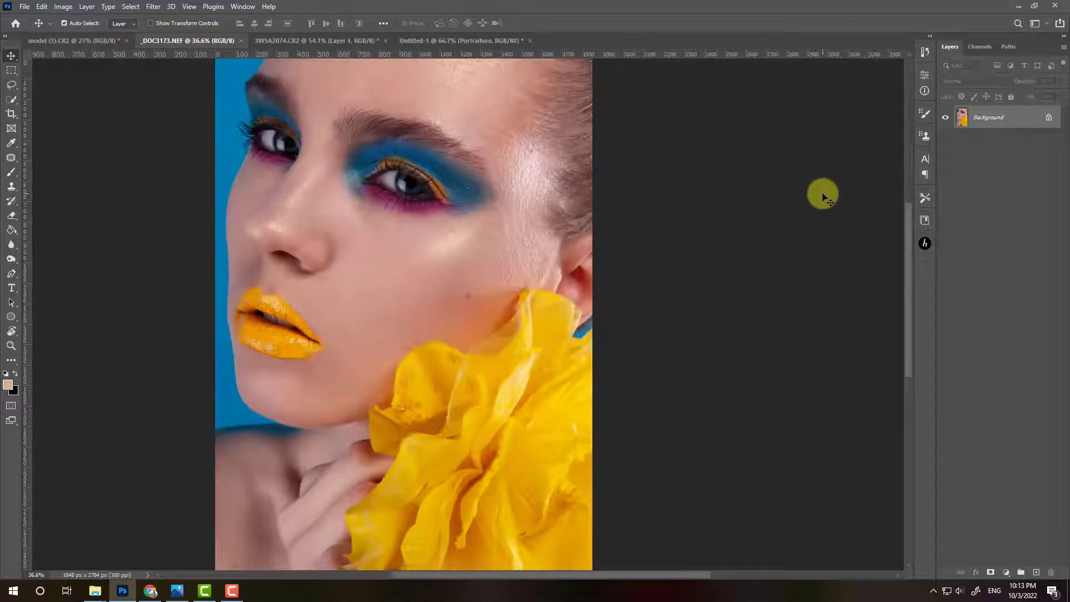
- Duplicate the layer and apply Portraiture with the Smoothing: Normal preset
key("ctrl+j")
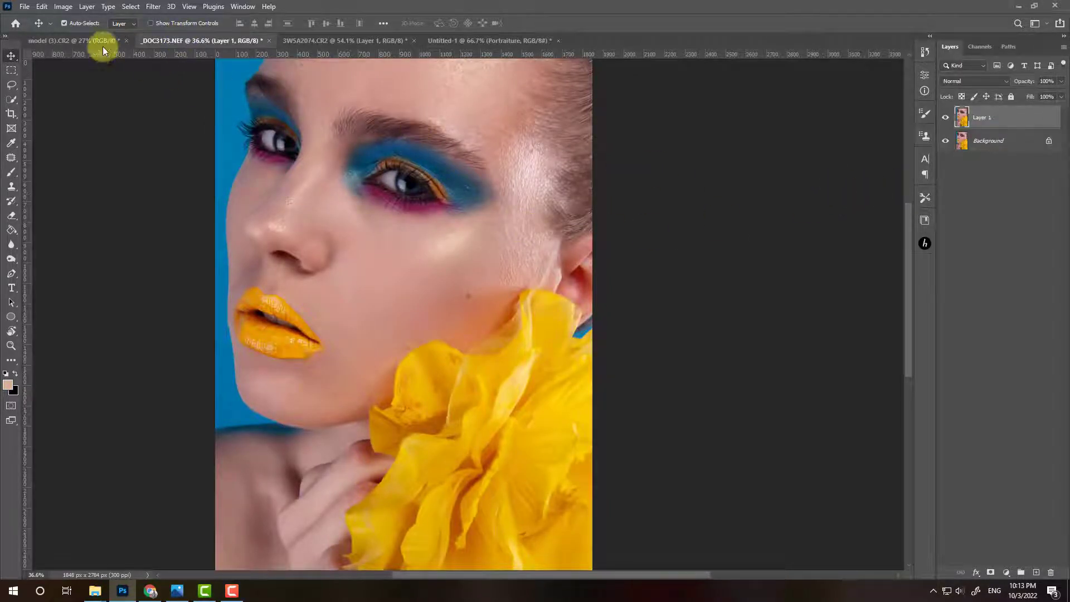
left_click(152, 7)
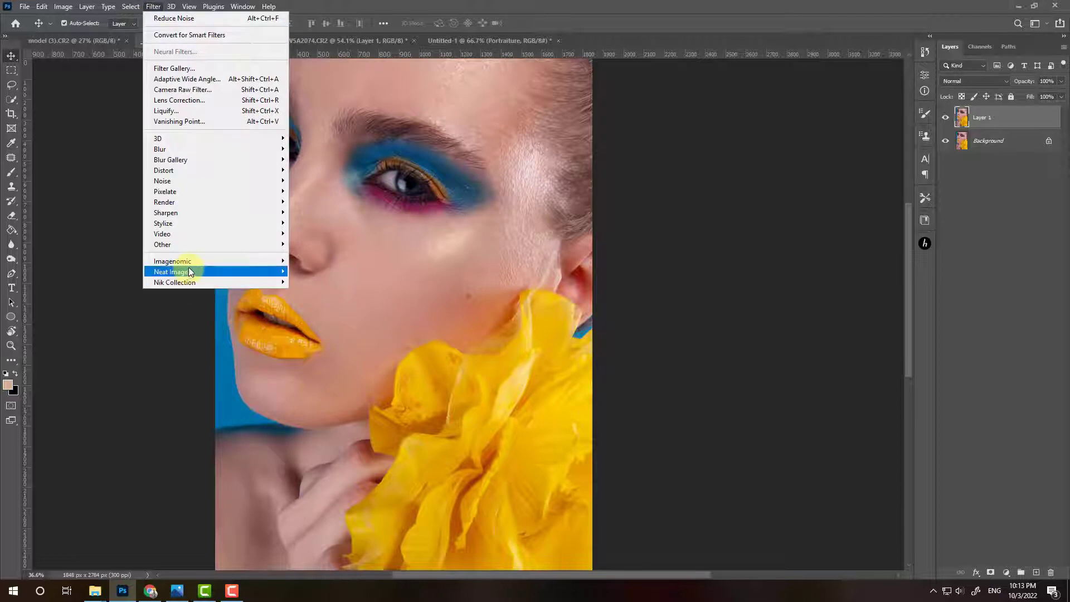
left_click(321, 262)
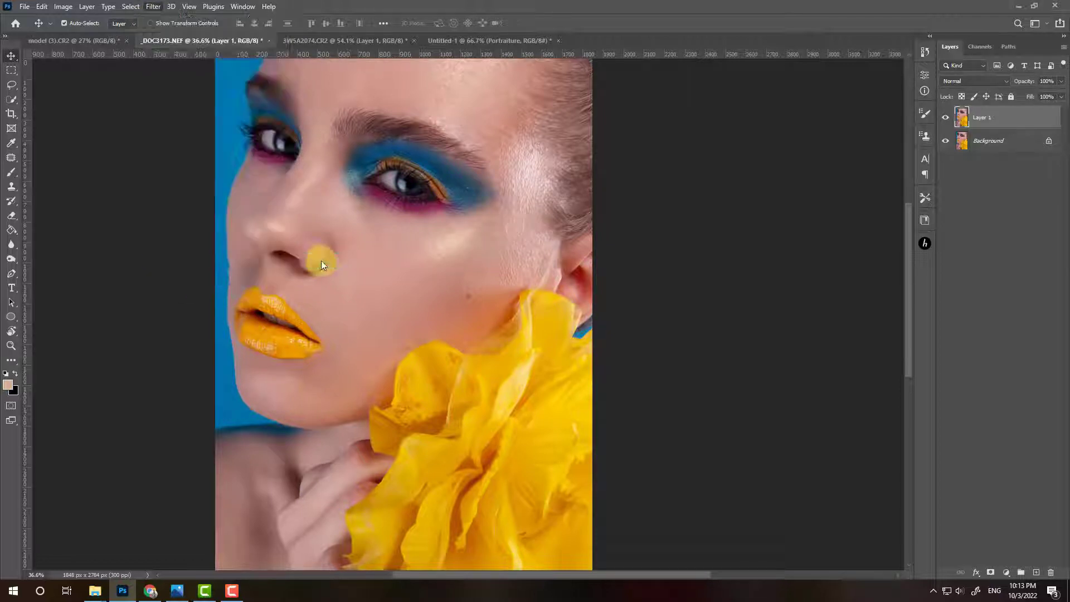
left_click(316, 119)
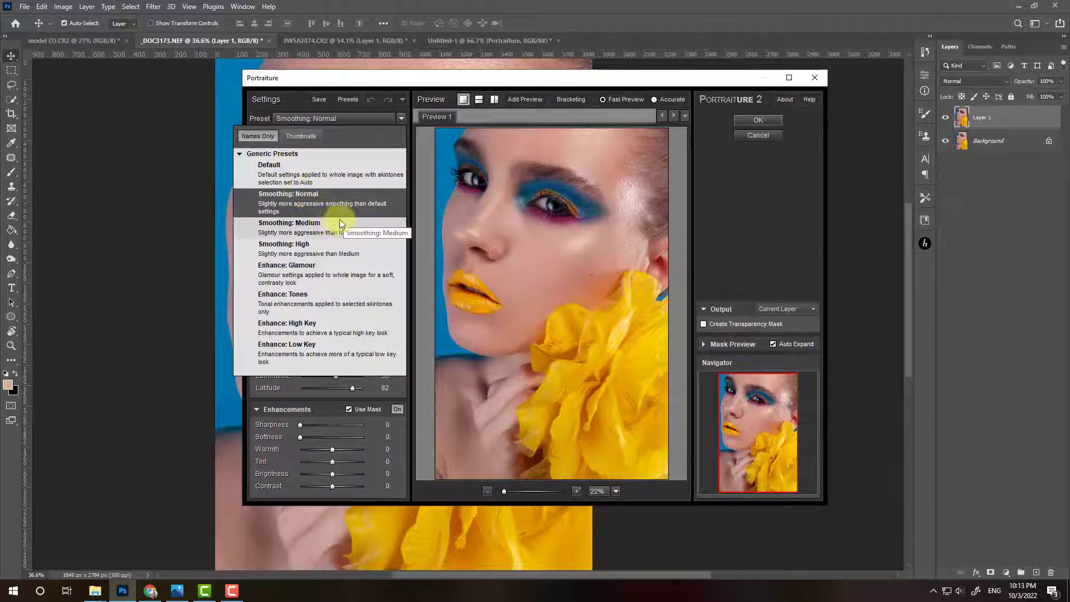
left_click(304, 226)
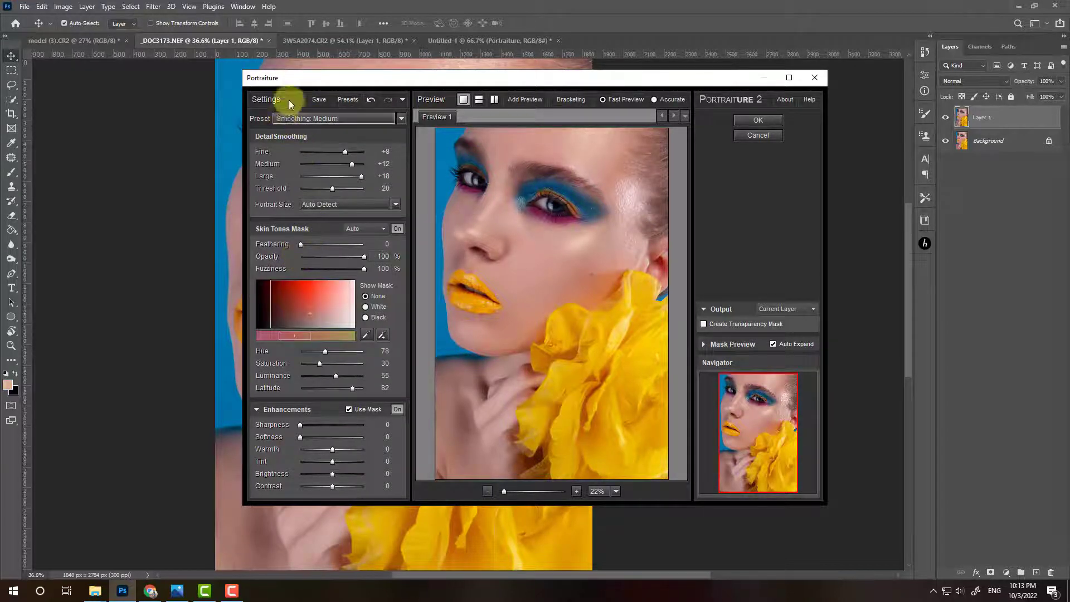
left_click(287, 118)
left_click(305, 200)
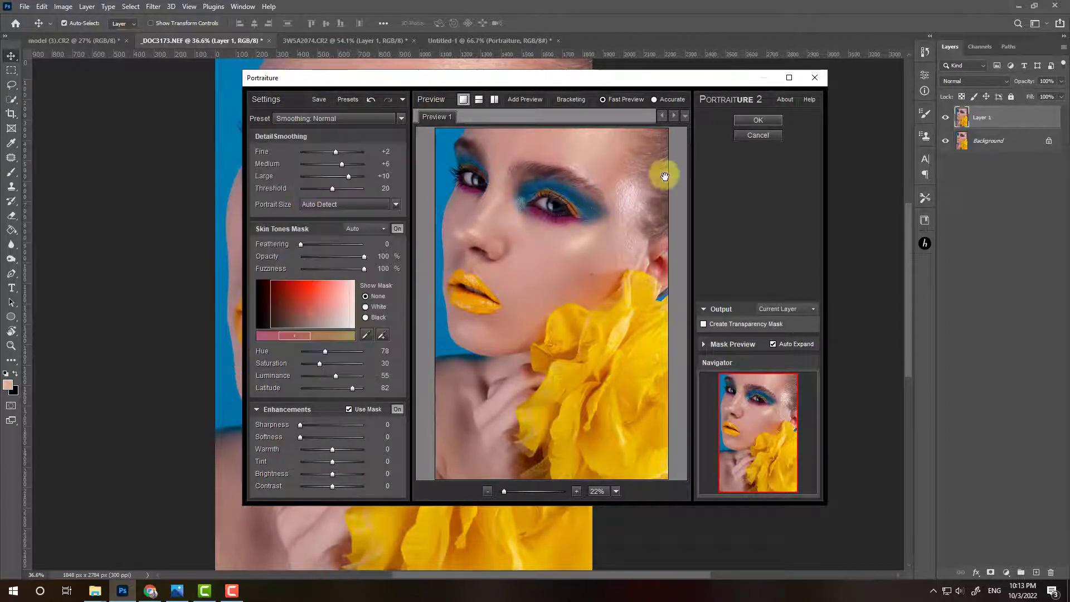
left_click(755, 125)
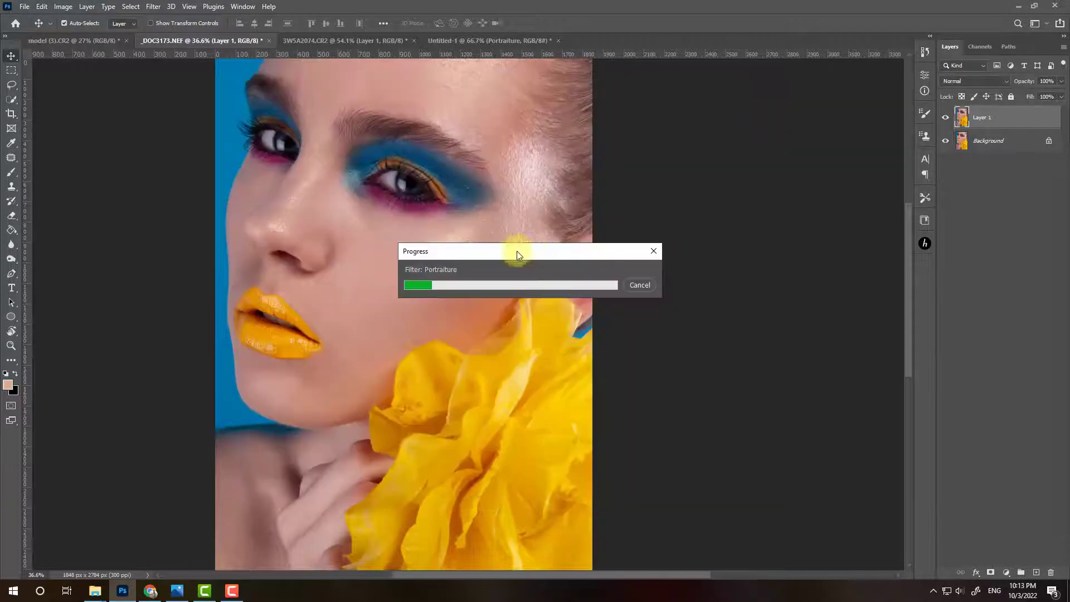
- Zoom in and pan around the eye to inspect the smoothed skin
scroll(375, 277, "up", 1)
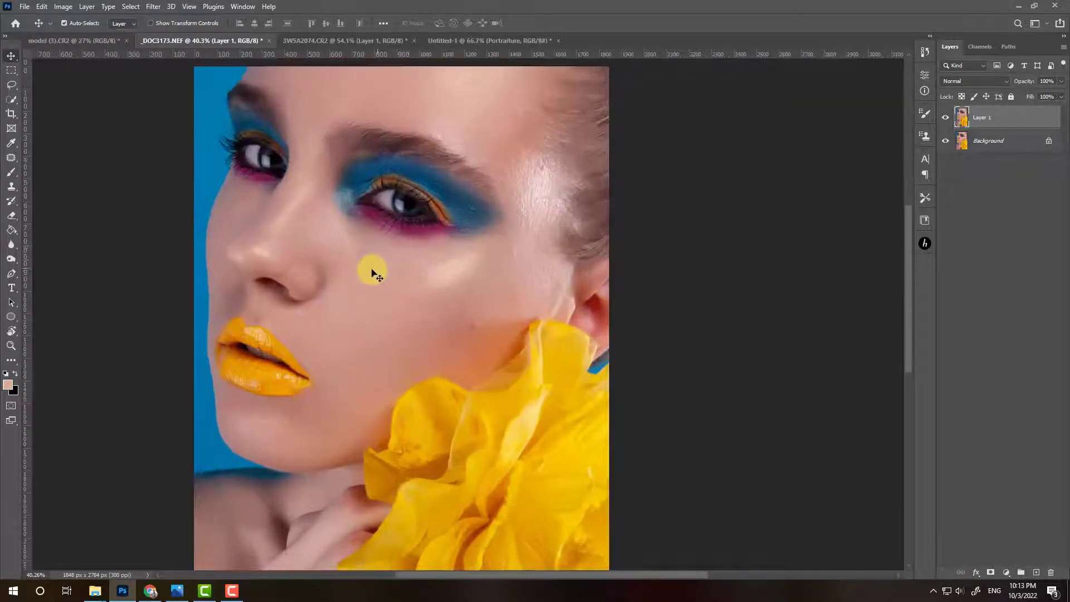
scroll(370, 275, "up", 1)
scroll(376, 247, "up", 2)
scroll(376, 247, "up", 3)
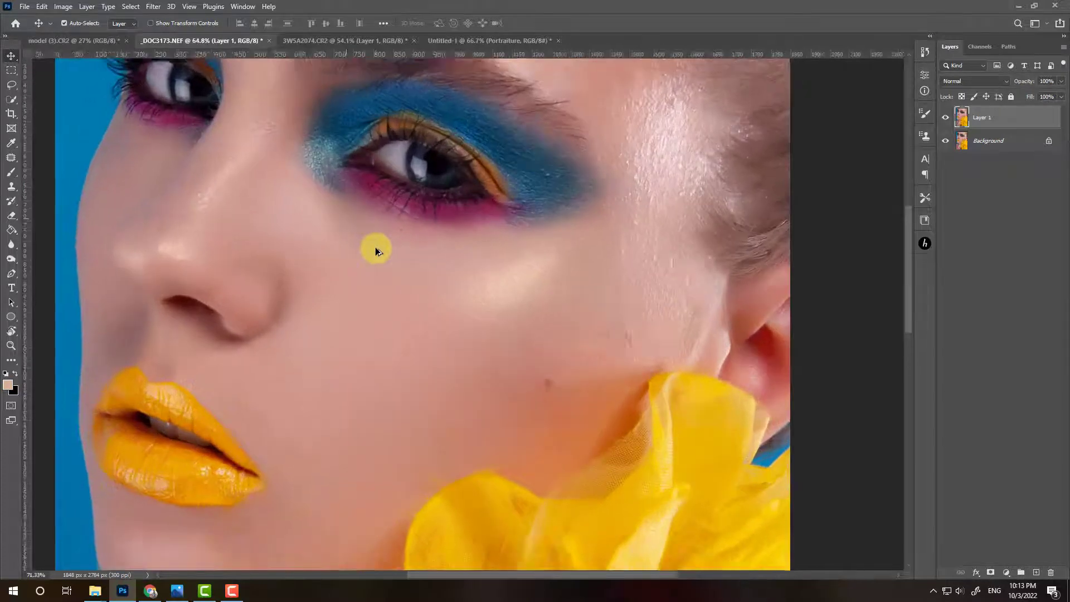
scroll(375, 247, "up", 1)
scroll(478, 302, "up", 1)
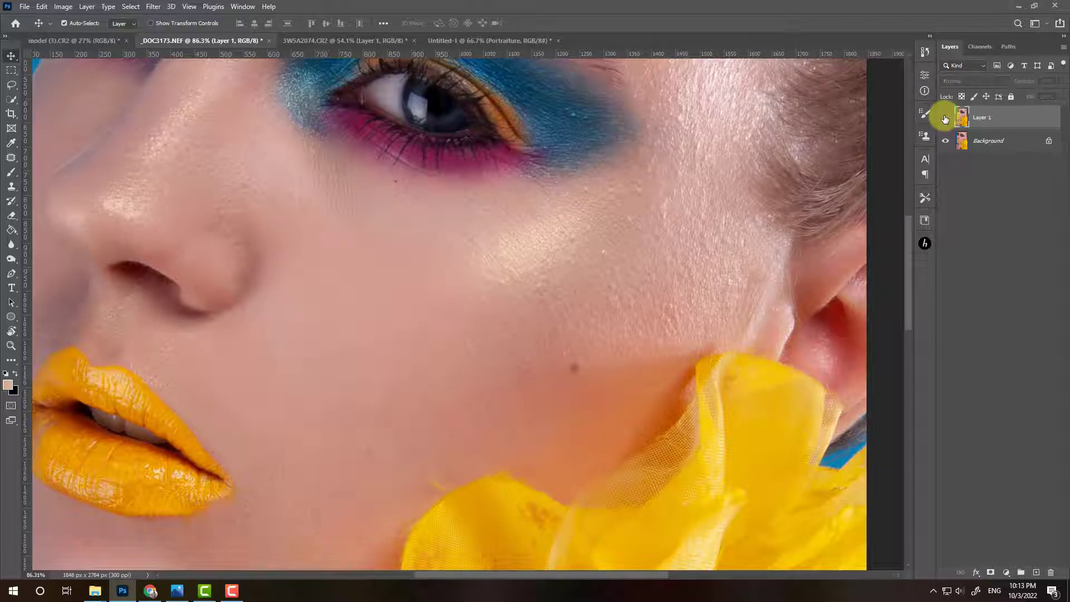
left_click_drag(688, 174, 650, 242)
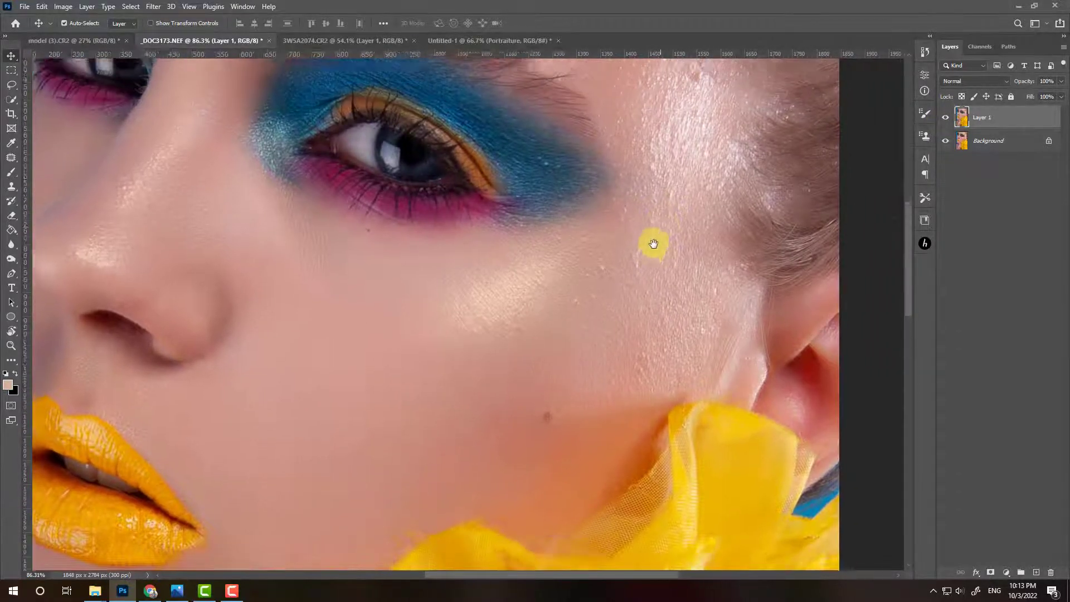
scroll(629, 178, "up", 2)
scroll(619, 184, "up", 3)
scroll(610, 223, "up", 3)
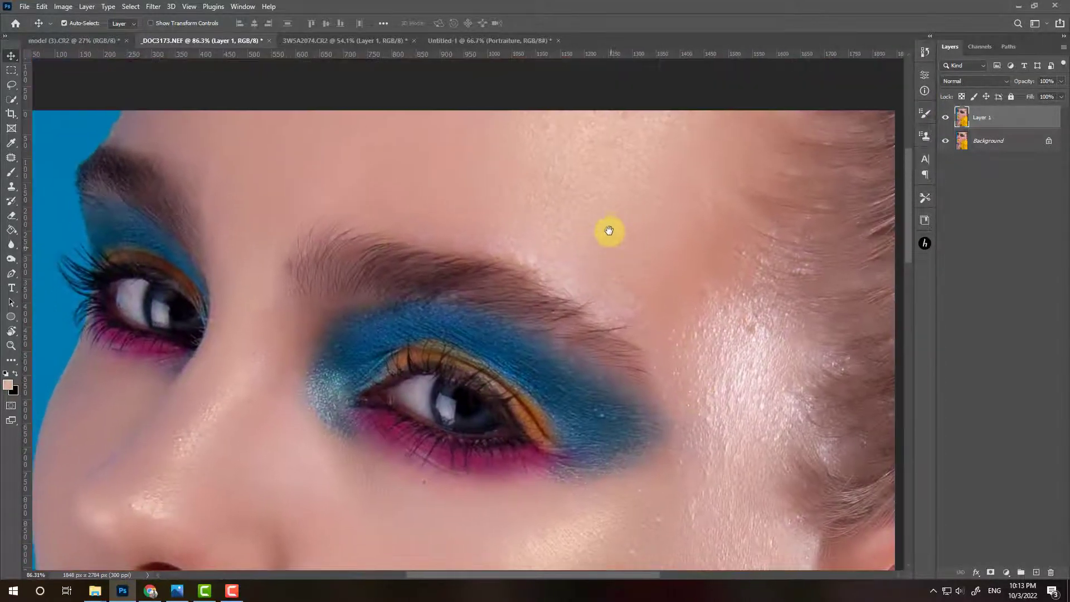
scroll(530, 250, "up", 2)
scroll(454, 288, "down", 2)
scroll(473, 306, "down", 2)
scroll(490, 343, "down", 2)
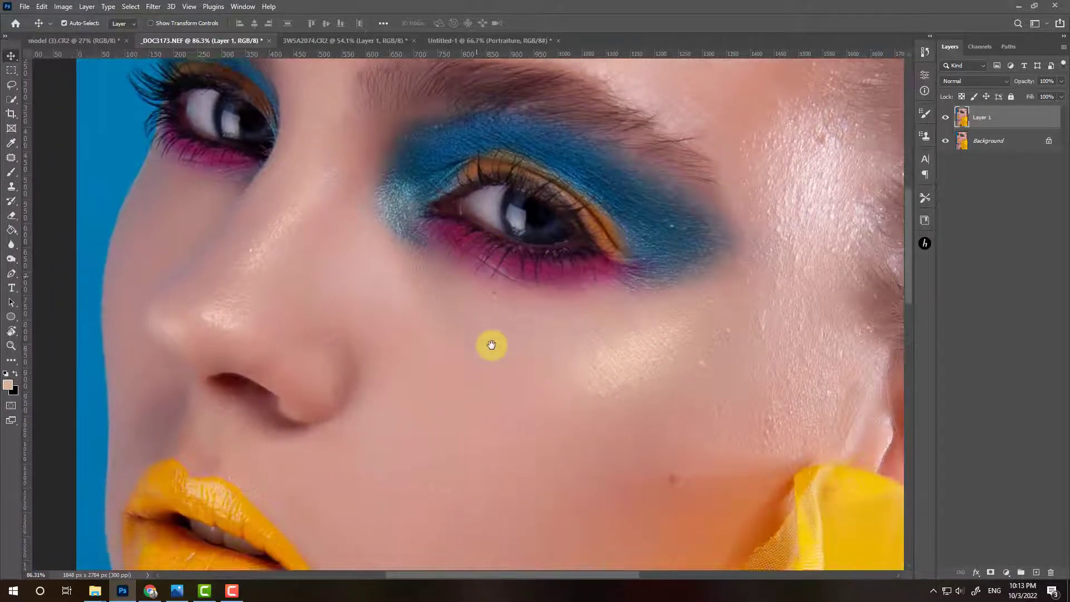
scroll(501, 355, "down", 3)
scroll(494, 323, "down", 2)
scroll(535, 329, "down", 2)
scroll(590, 267, "down", 2)
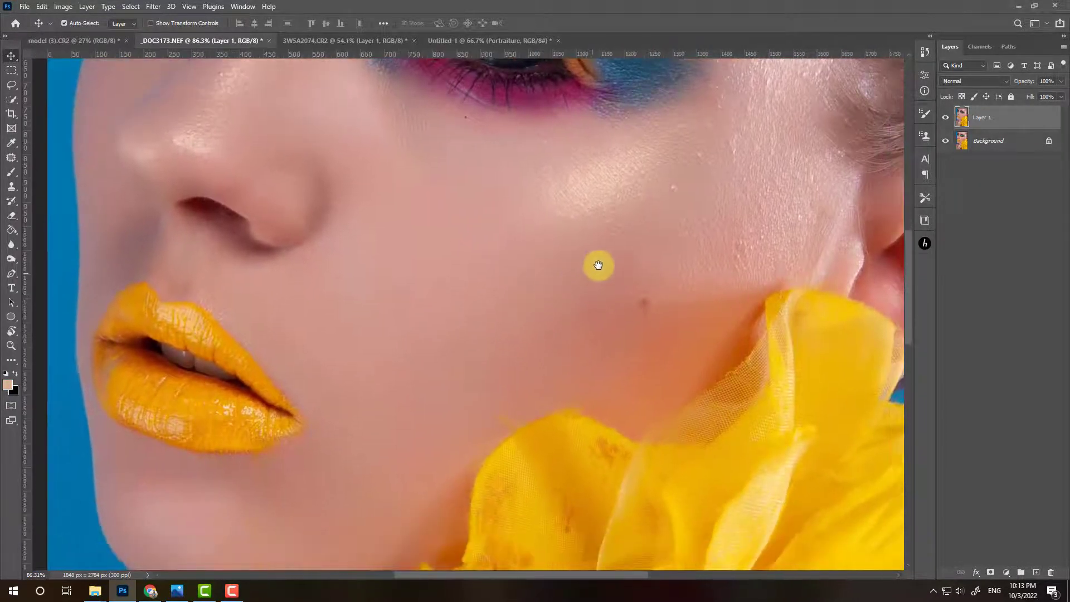
scroll(582, 246, "down", 1)
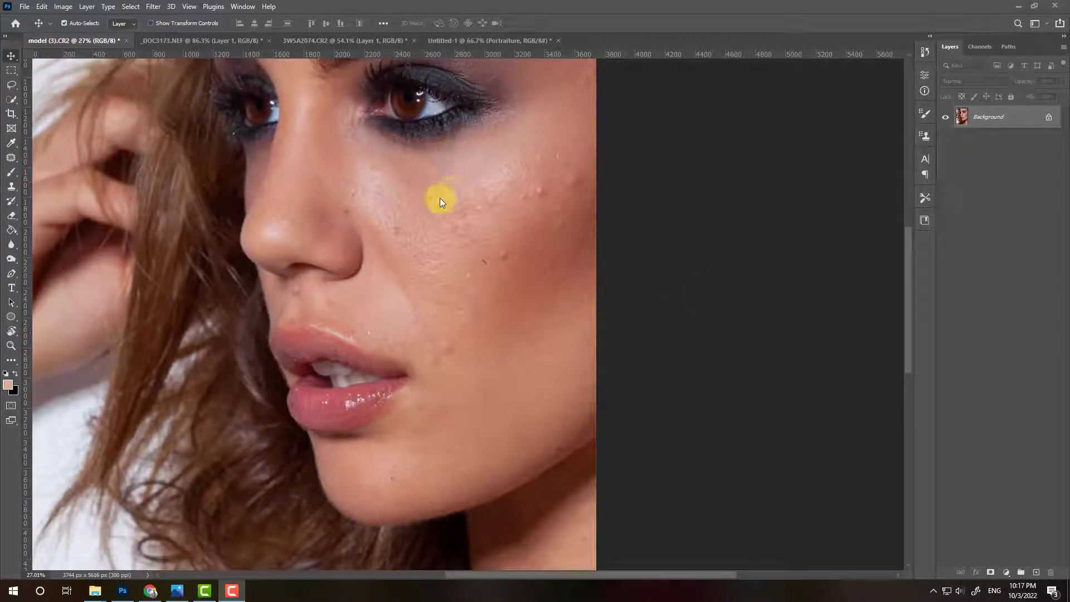
- Open the DR5 panel and run the Làm Da V5.0 skin retouch, confirming the plugin prompts
left_click(238, 6)
mouse_move(266, 56)
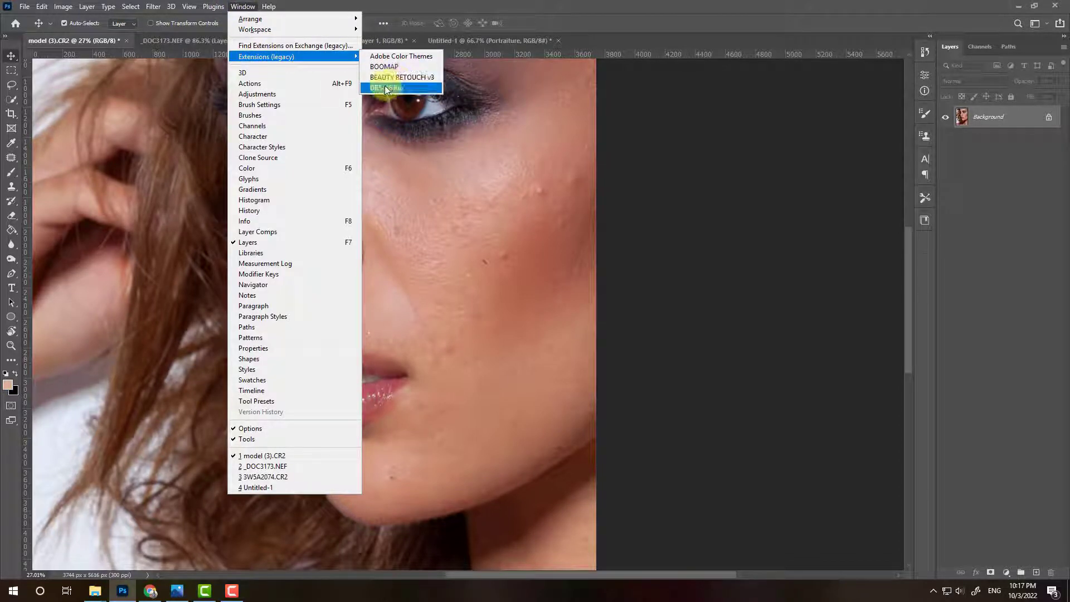
left_click(387, 87)
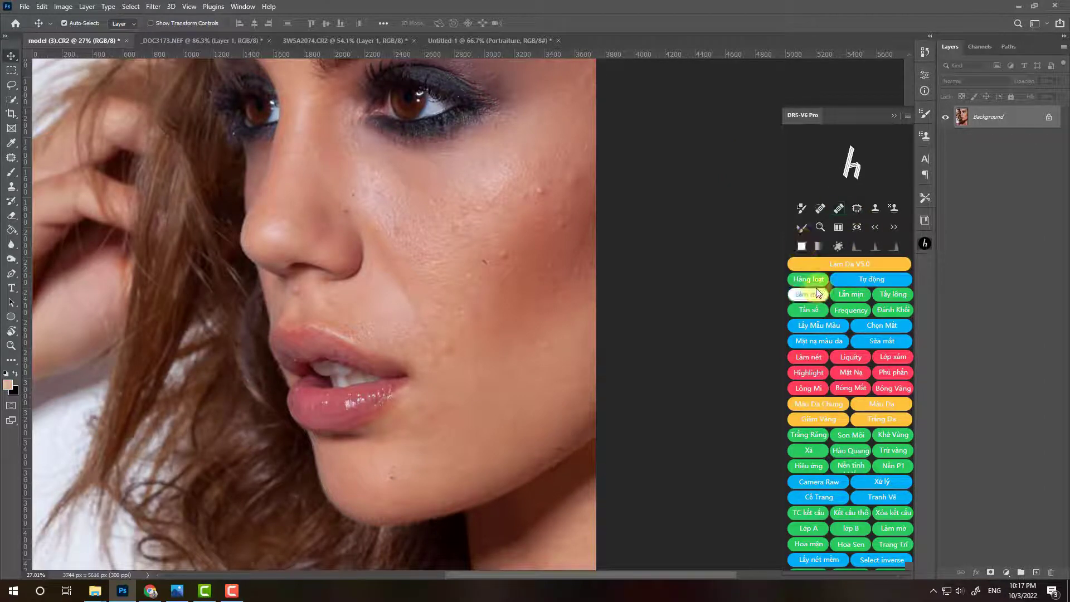
left_click(857, 279)
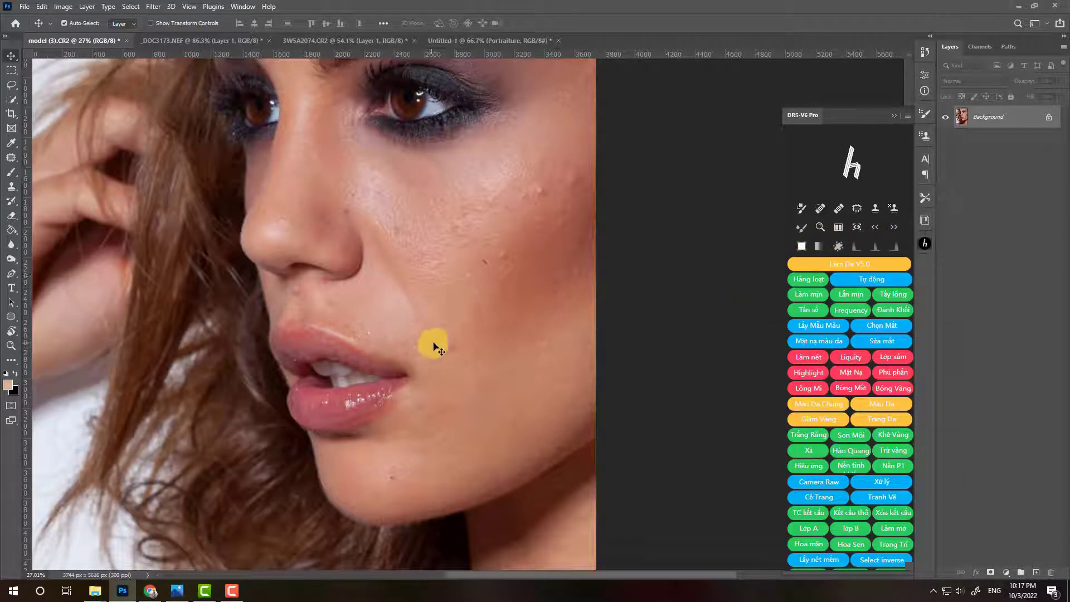
left_click(842, 265)
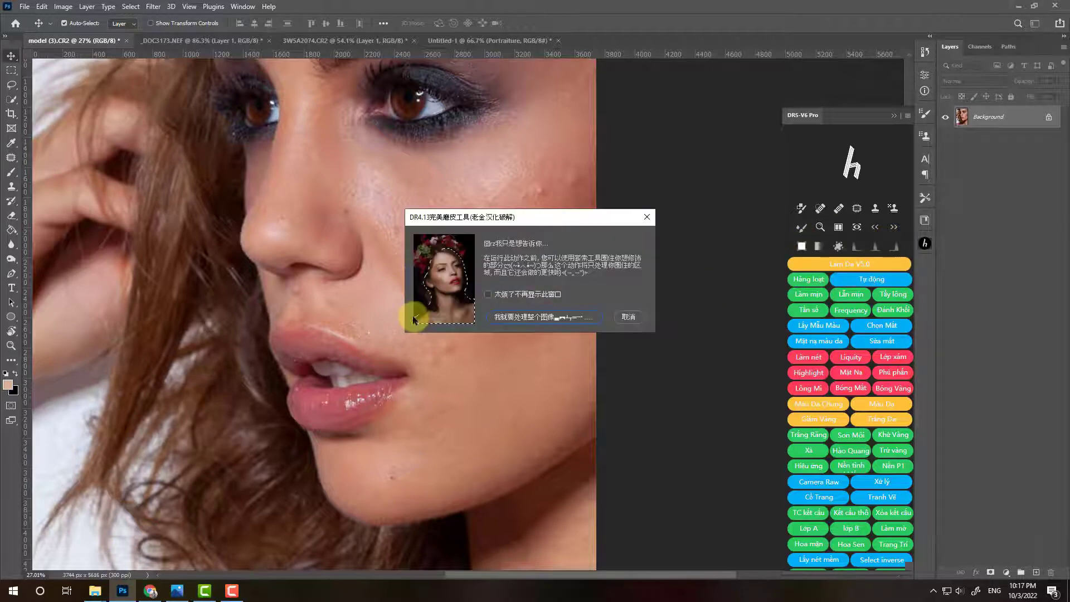
left_click(534, 318)
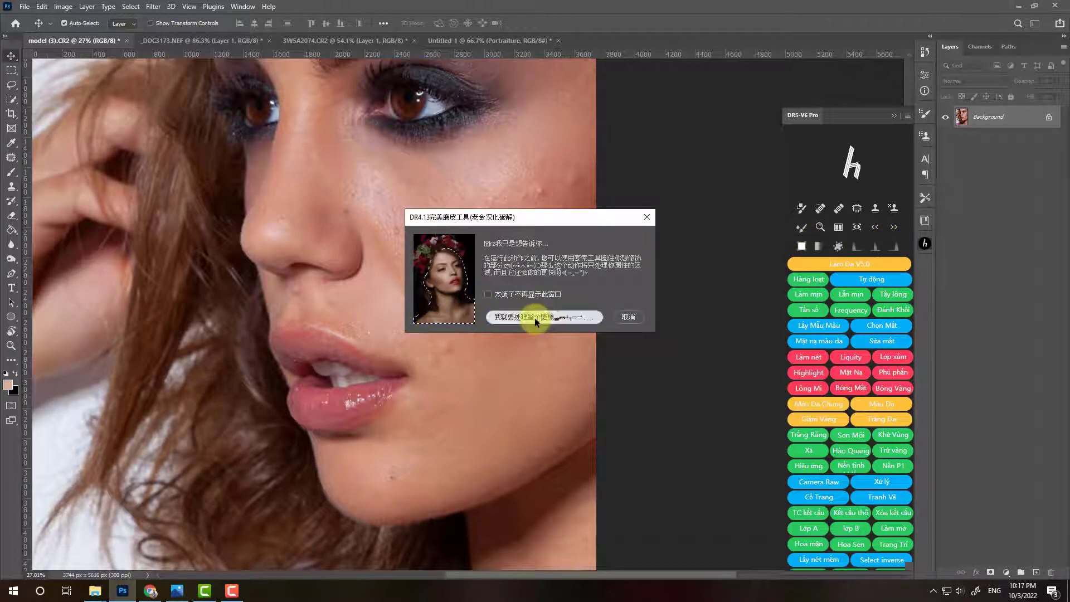
left_click(541, 314)
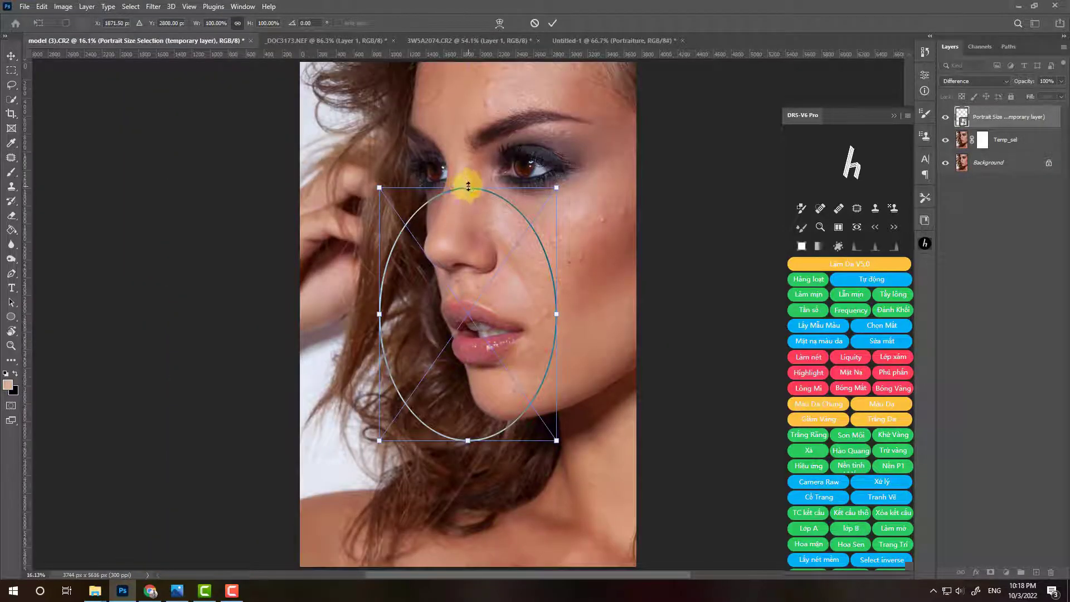
- Scale, rotate and move the face ellipse over the tilted face, then commit it
left_click_drag(468, 188, 471, 103)
left_click_drag(495, 349, 522, 298)
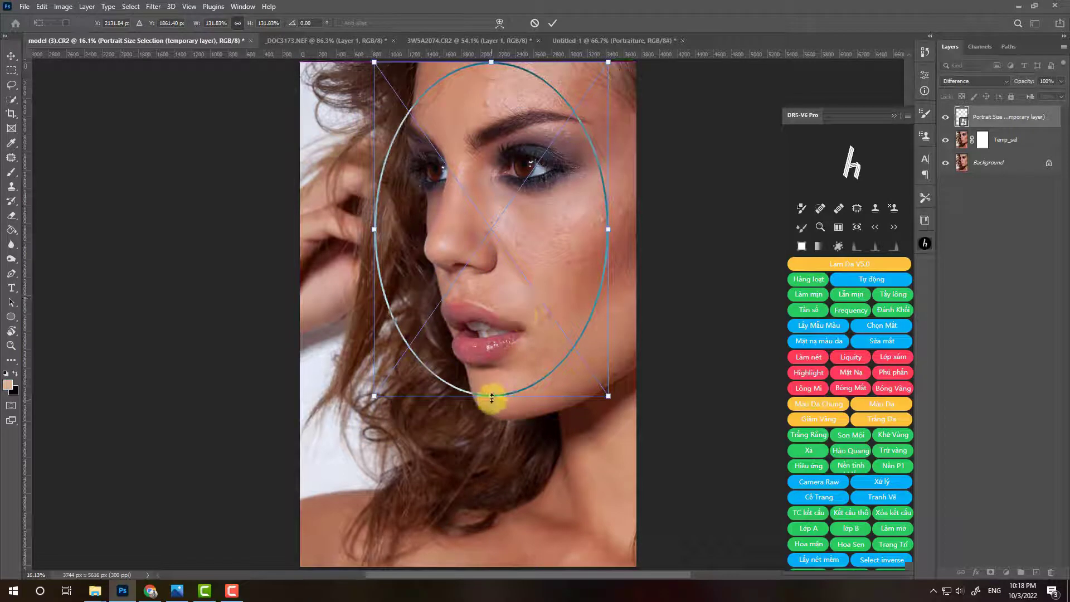
left_click_drag(492, 398, 490, 430)
left_click_drag(557, 478, 653, 487)
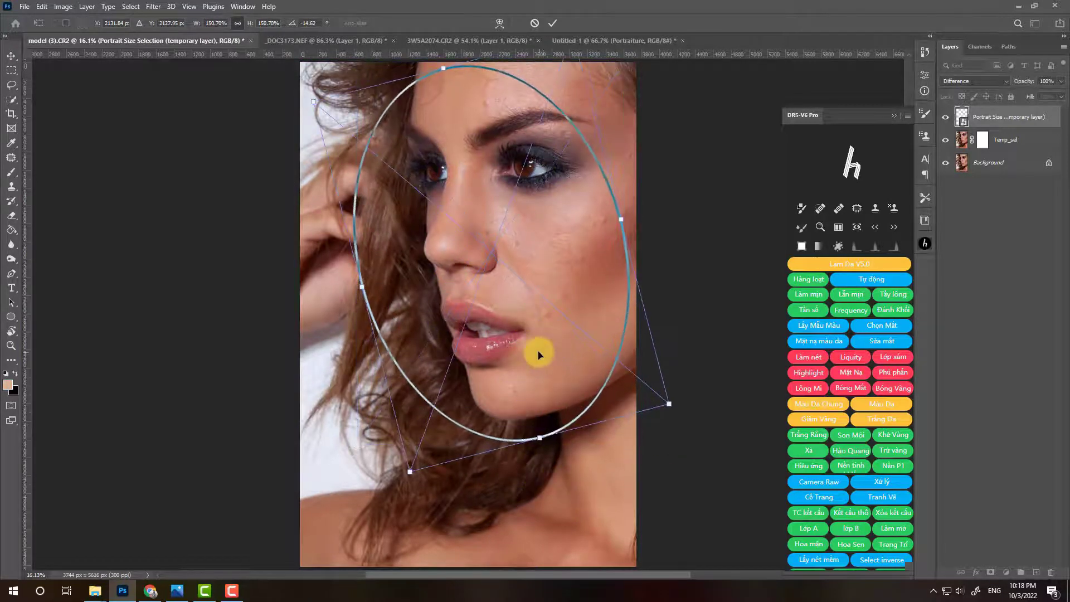
left_click_drag(538, 355, 560, 340)
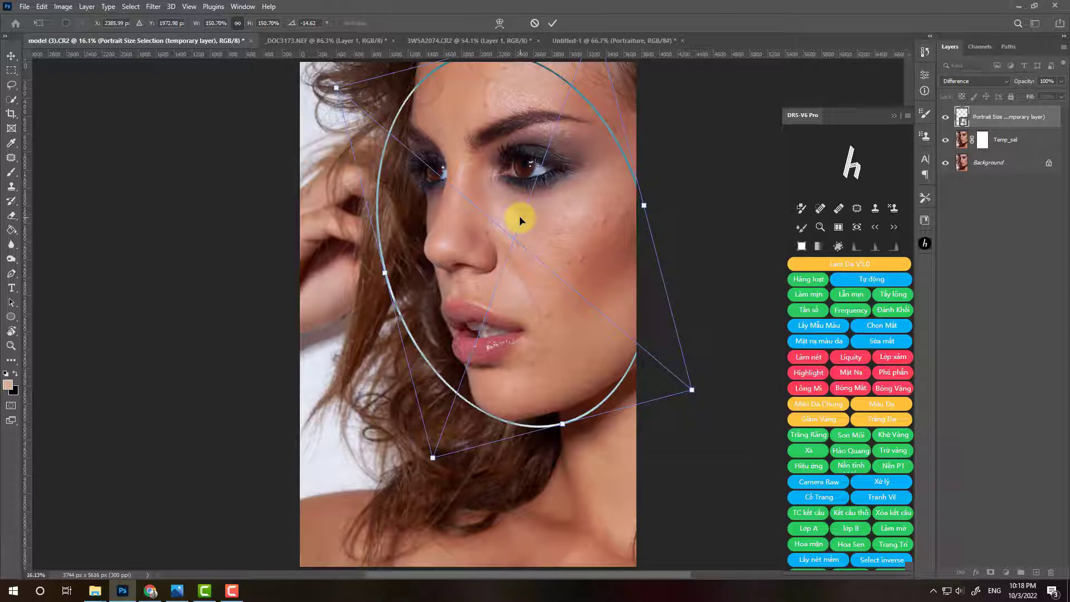
key("Return")
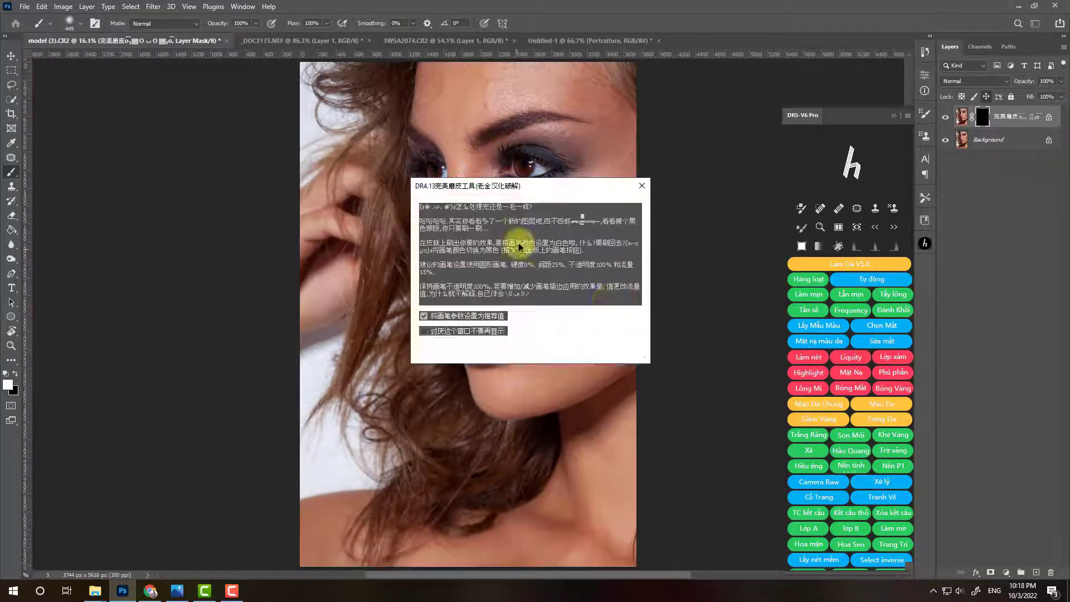
- Close the DR4.13 instructions dialog and raise the brush Flow to 100%
left_click(509, 349)
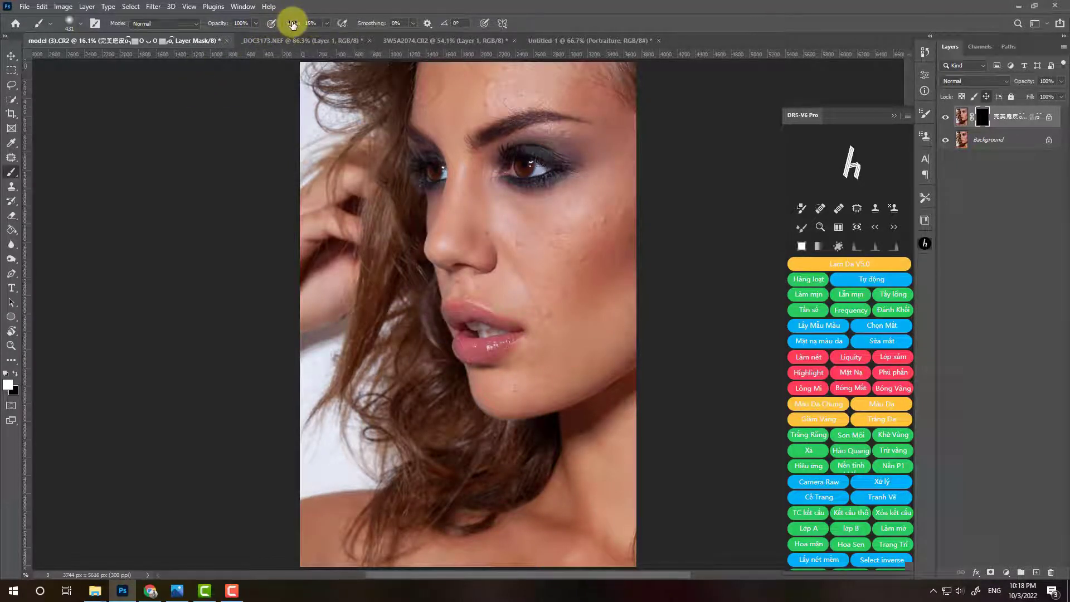
left_click_drag(292, 25, 390, 23)
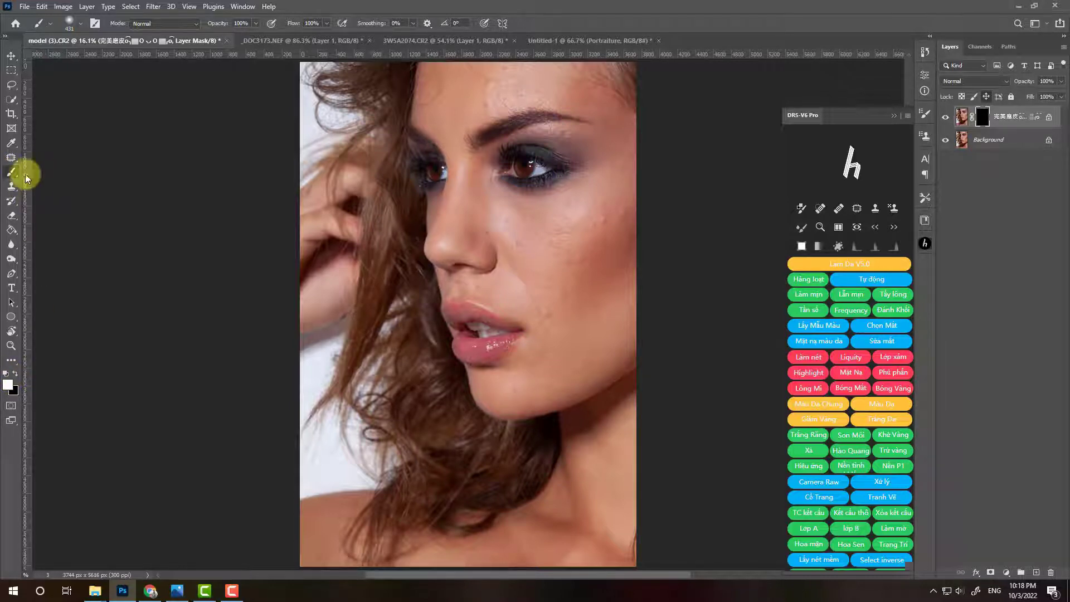
- Pick the standard soft brush and paint the smoothing across the forehead
right_click(12, 173)
left_click(75, 169)
scroll(479, 111, "up", 2)
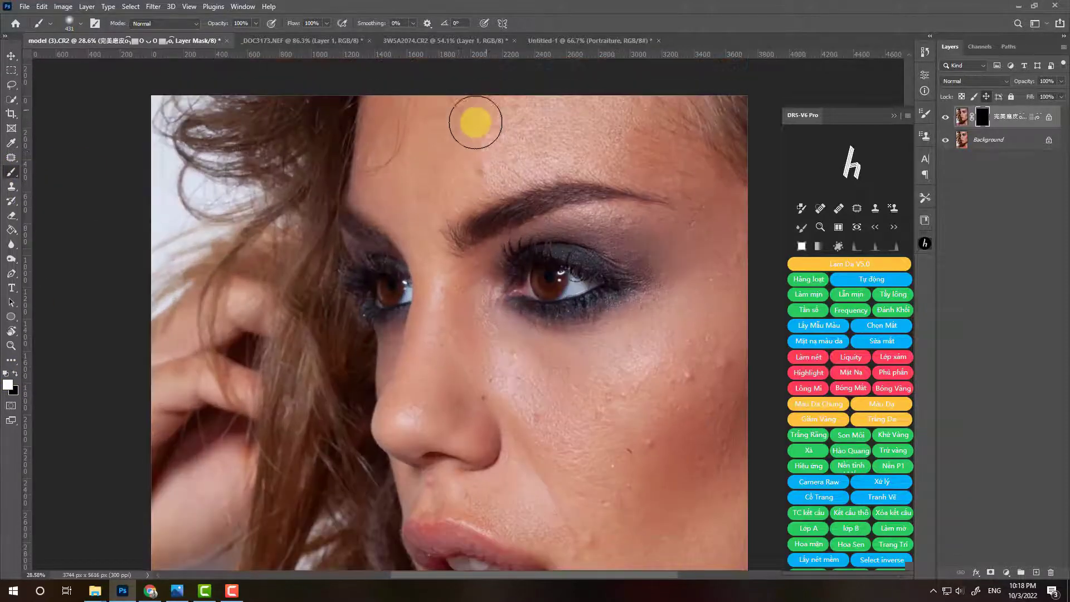
scroll(494, 149, "up", 1)
scroll(485, 160, "up", 1)
mouse_move(527, 152)
left_mouse_down()
mouse_move(466, 203)
mouse_move(530, 119)
mouse_move(346, 203)
mouse_move(306, 119)
left_mouse_up()
scroll(229, 150, "down", 2)
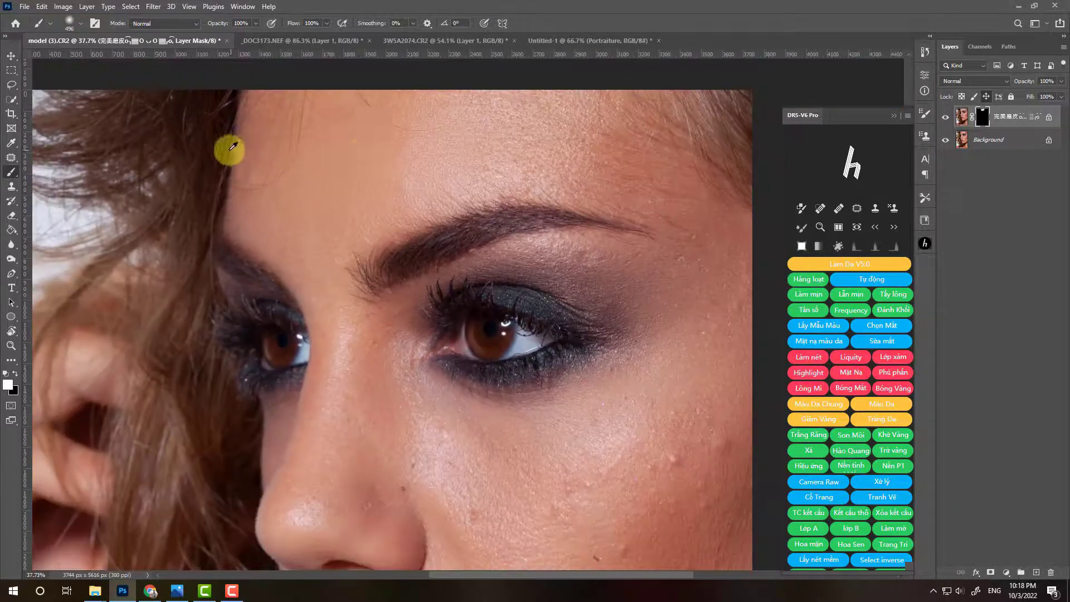
scroll(554, 162, "up", 1)
scroll(328, 100, "down", 1)
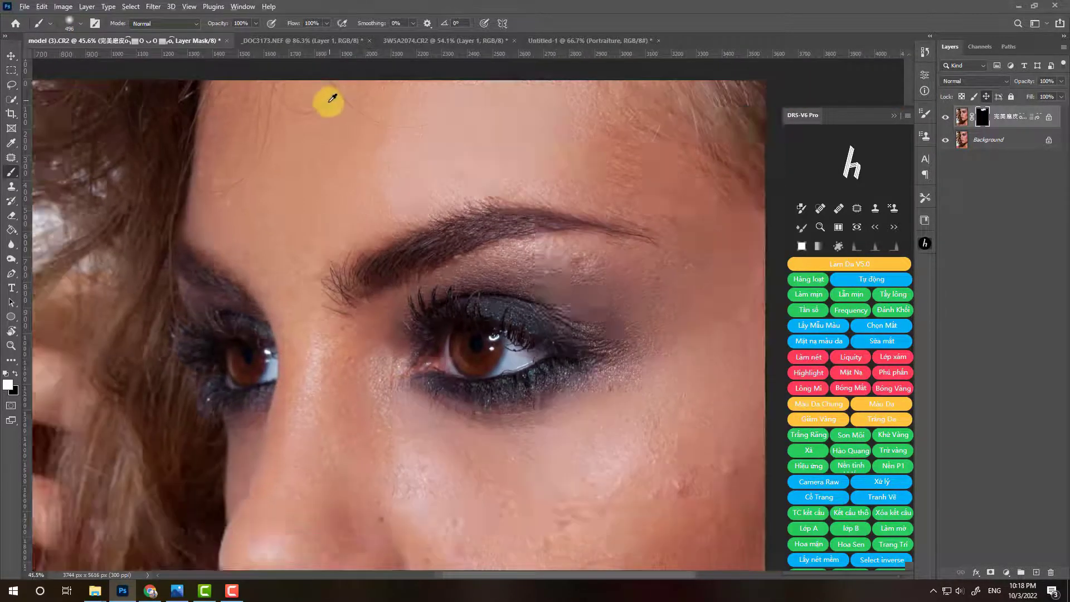
scroll(551, 160, "up", 1)
scroll(651, 288, "down", 1)
- Paint the smoothing beside the nose and above the lip with a brush of about 304 px
right_click(647, 284, "alt")
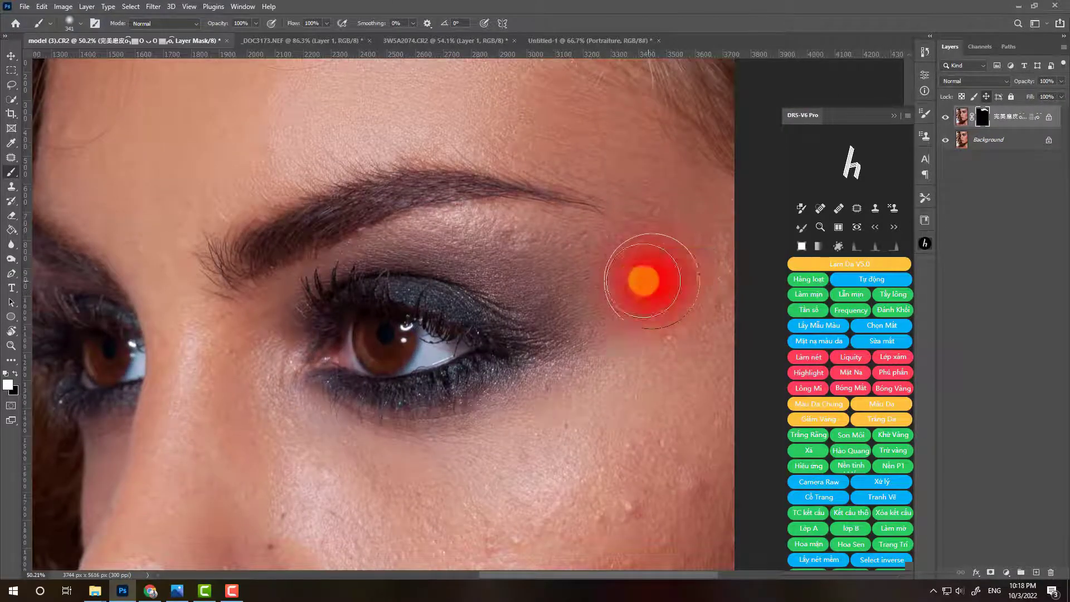
scroll(635, 310, "down", 1)
scroll(635, 310, "down", 1)
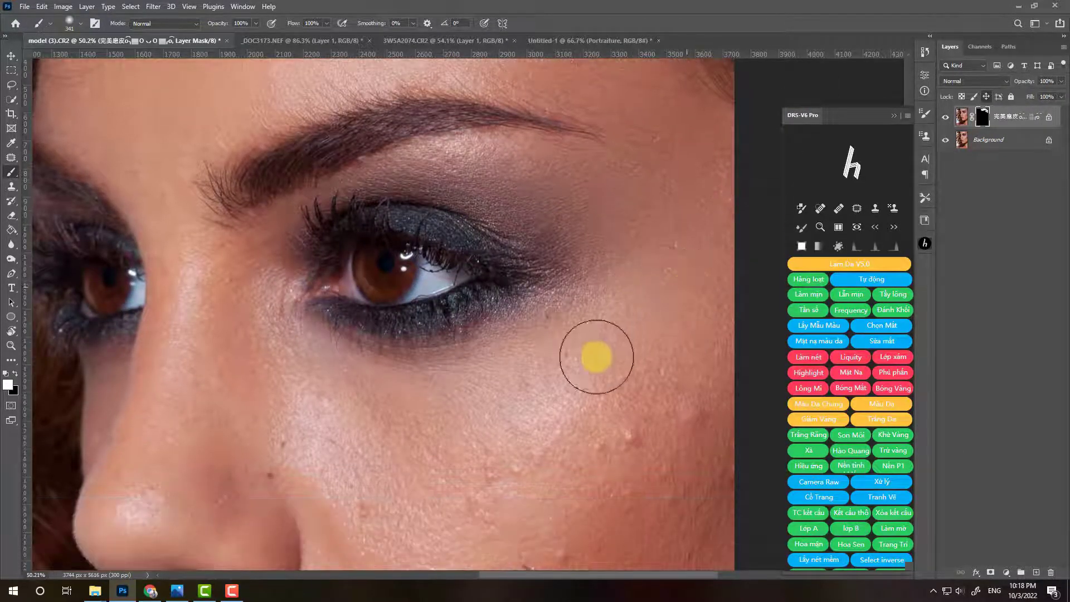
scroll(528, 359, "down", 1)
right_click(674, 331, "alt")
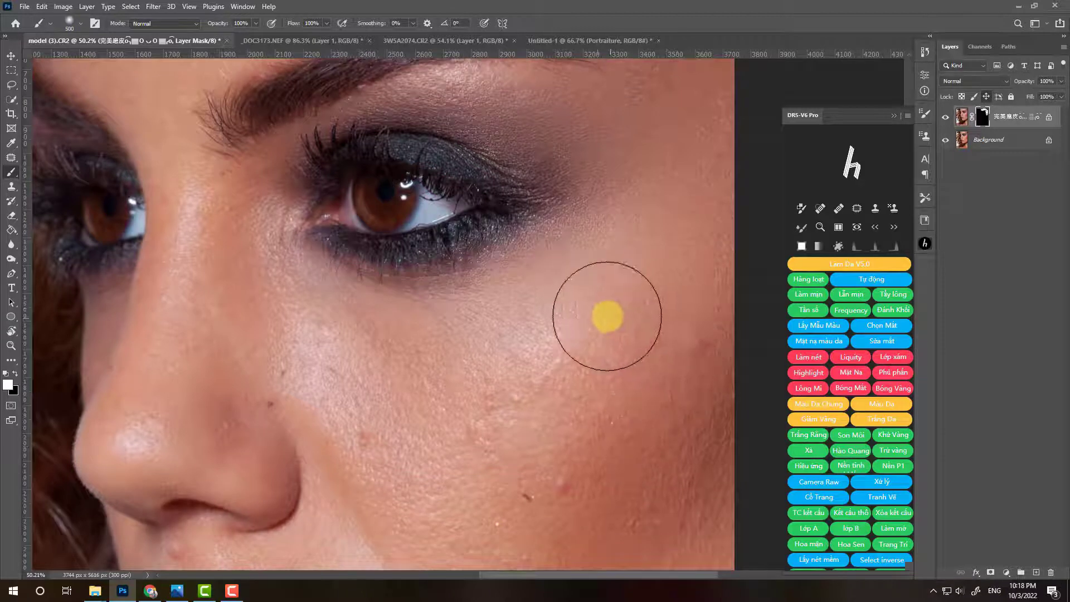
scroll(605, 312, "down", 1)
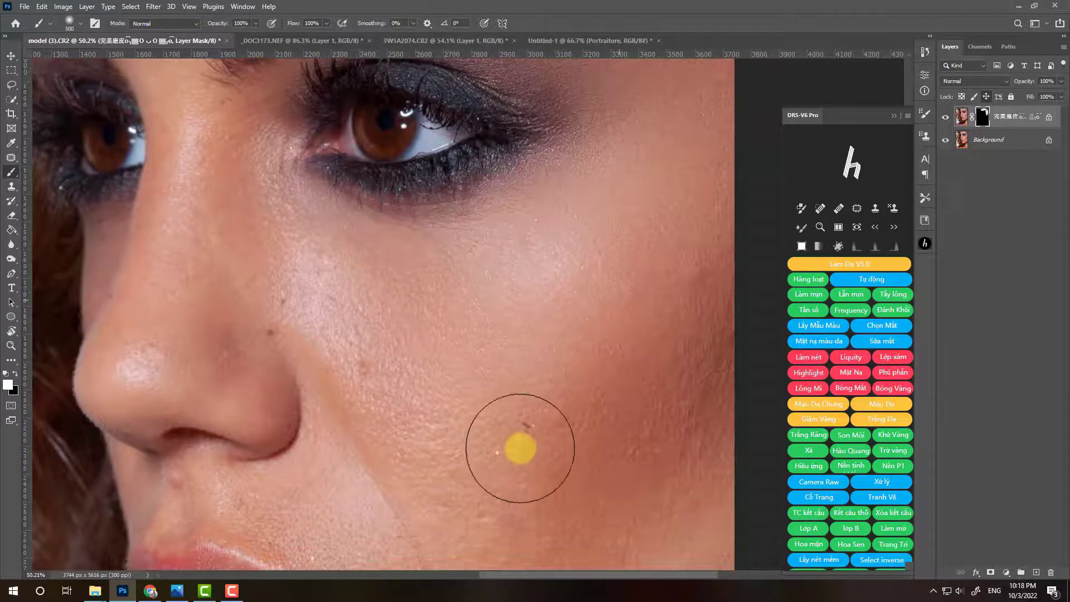
scroll(630, 308, "down", 1)
scroll(434, 363, "up", 1)
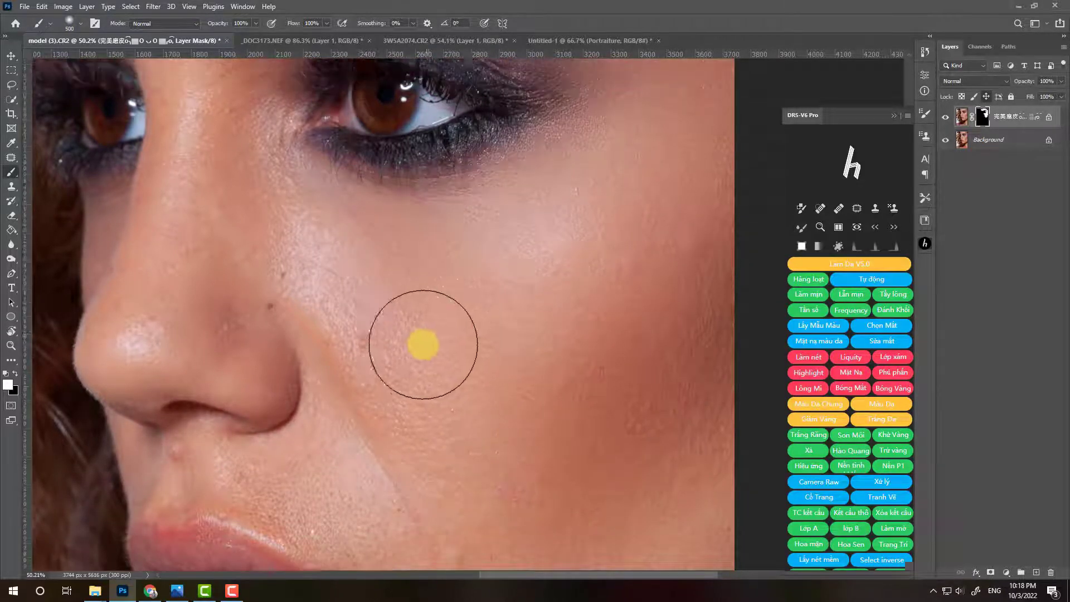
right_click(224, 170, "alt")
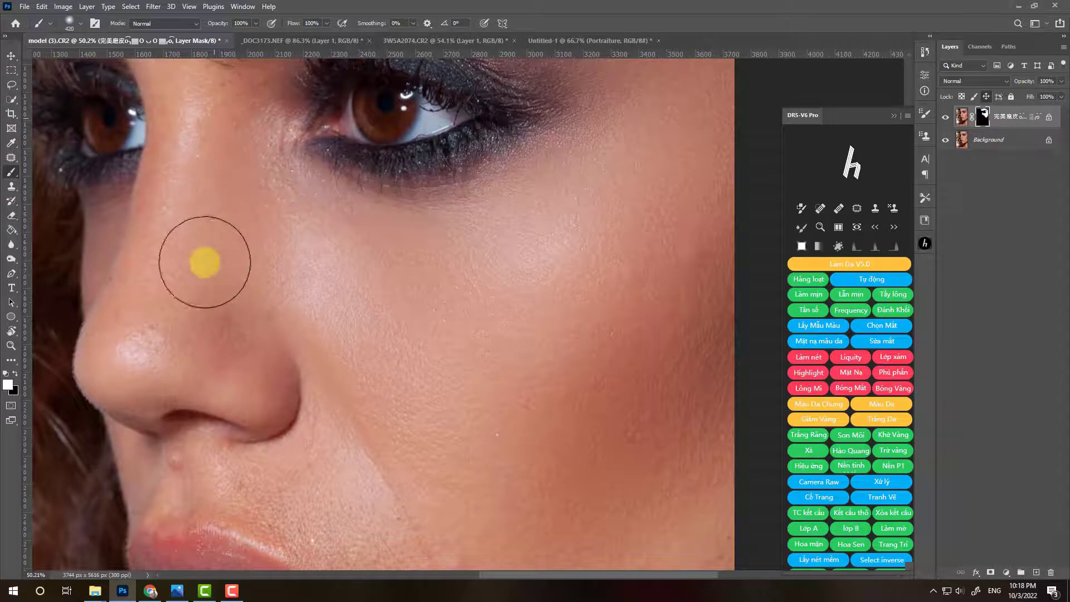
scroll(390, 251, "down", 2)
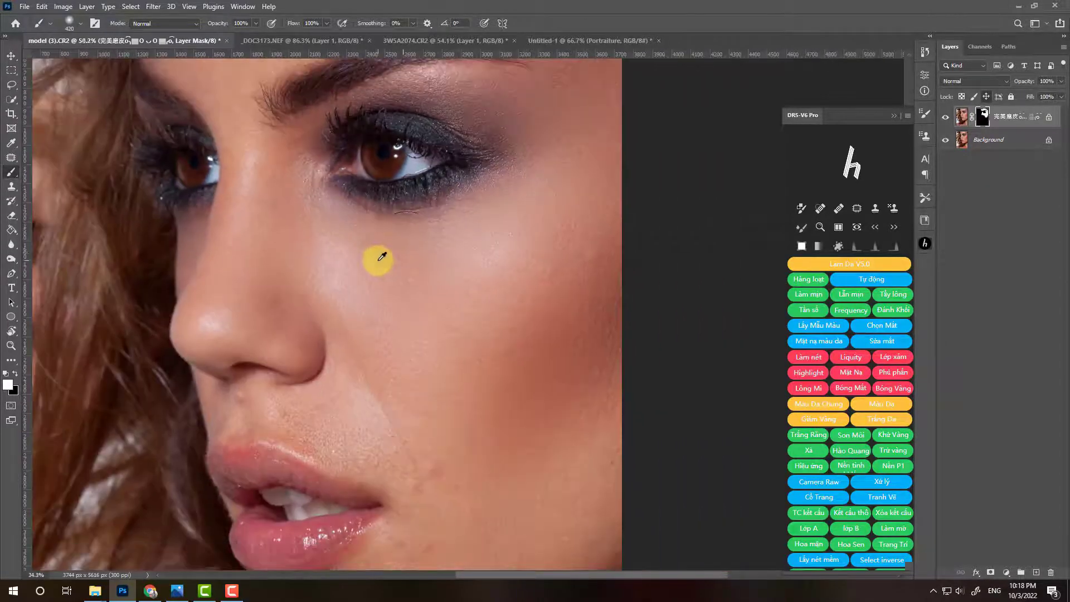
scroll(382, 239, "down", 1)
scroll(374, 278, "up", 2)
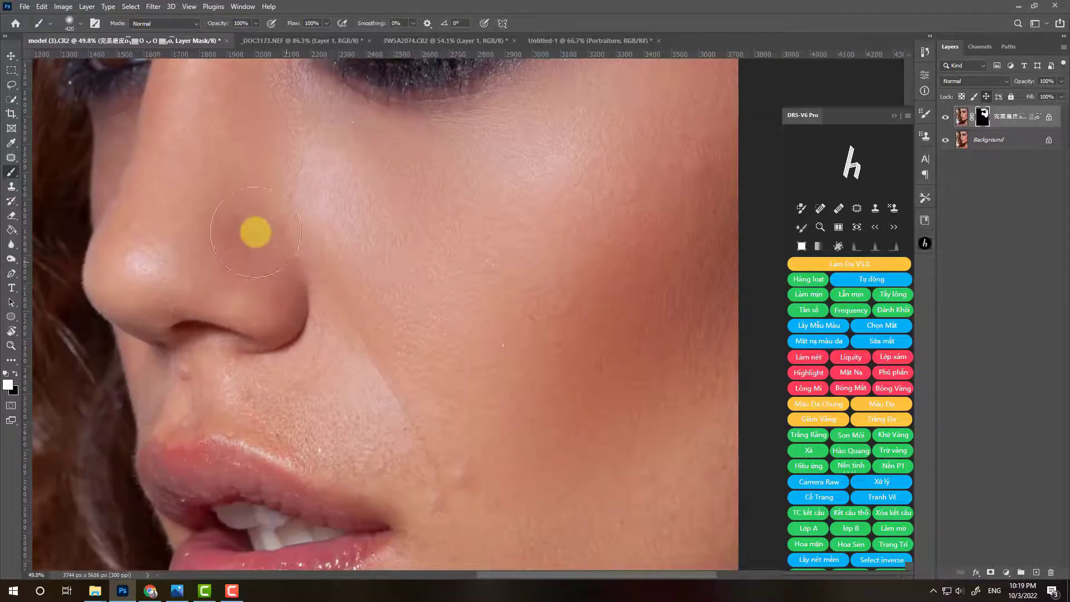
scroll(267, 268, "down", 1)
right_click(267, 323, "alt")
mouse_move(203, 328)
left_mouse_down()
mouse_move(361, 382)
mouse_move(210, 316)
mouse_move(425, 387)
mouse_move(376, 309)
left_mouse_up()
- Enlarge the brush to about 485–529 px to cover the chin
scroll(424, 312, "down", 2)
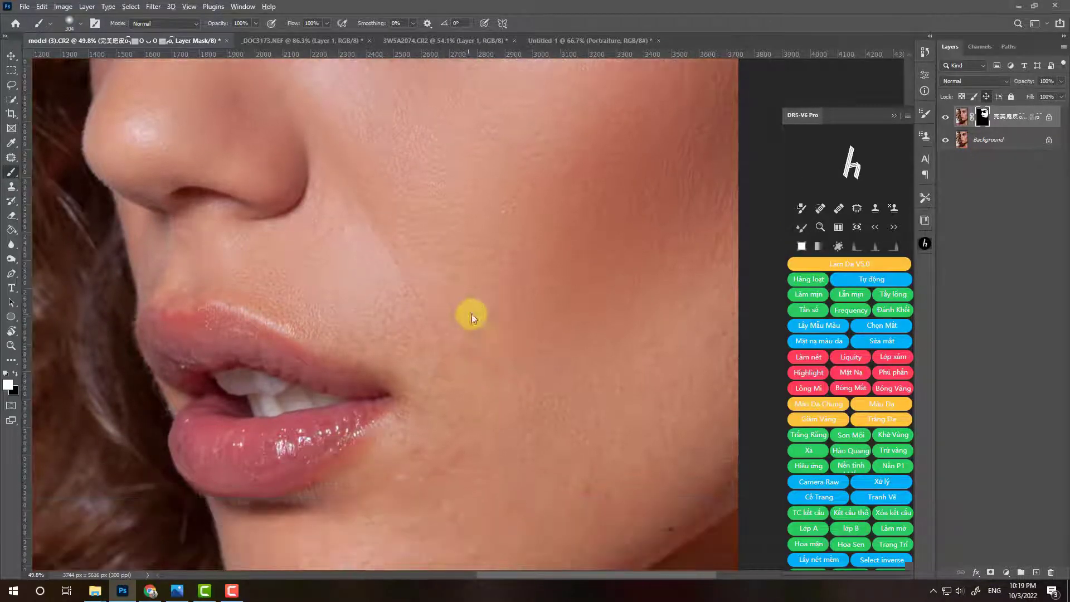
right_click(490, 399, "alt")
scroll(490, 384, "down", 1)
scroll(435, 424, "down", 1)
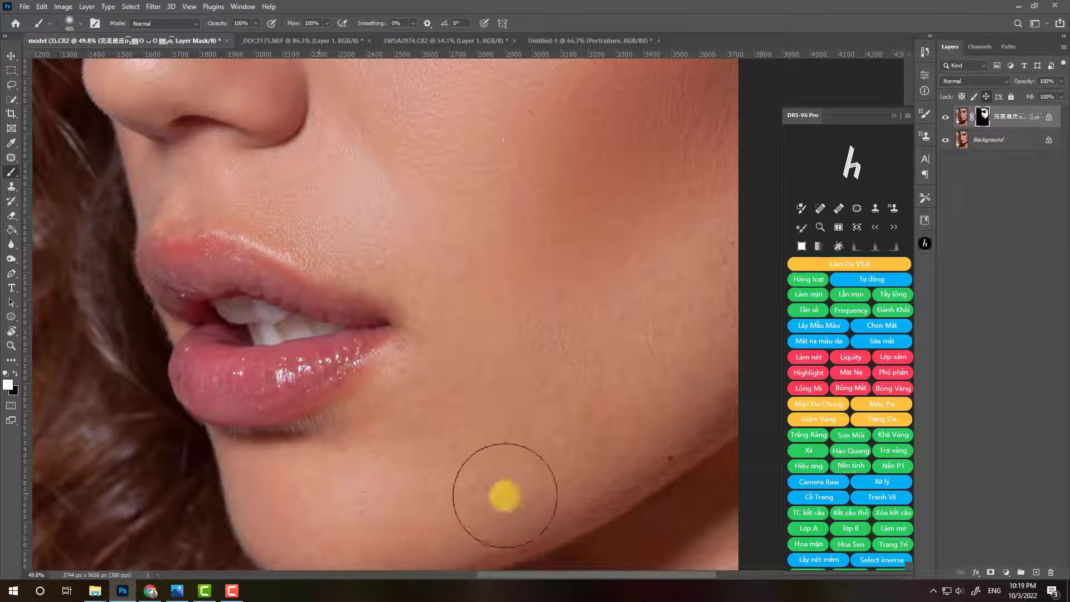
scroll(653, 337, "up", 1)
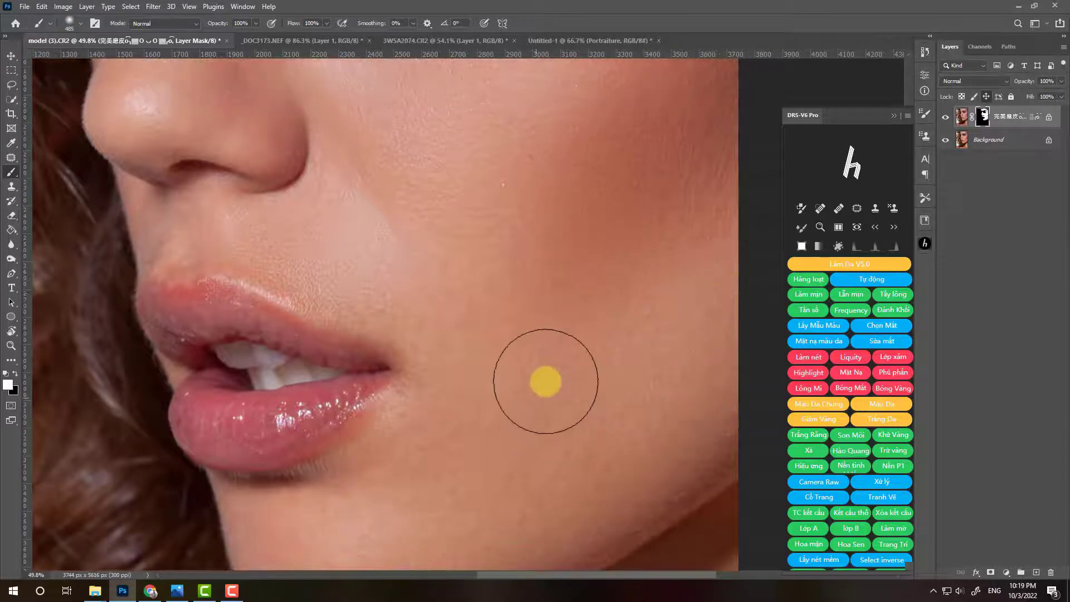
scroll(593, 363, "up", 3)
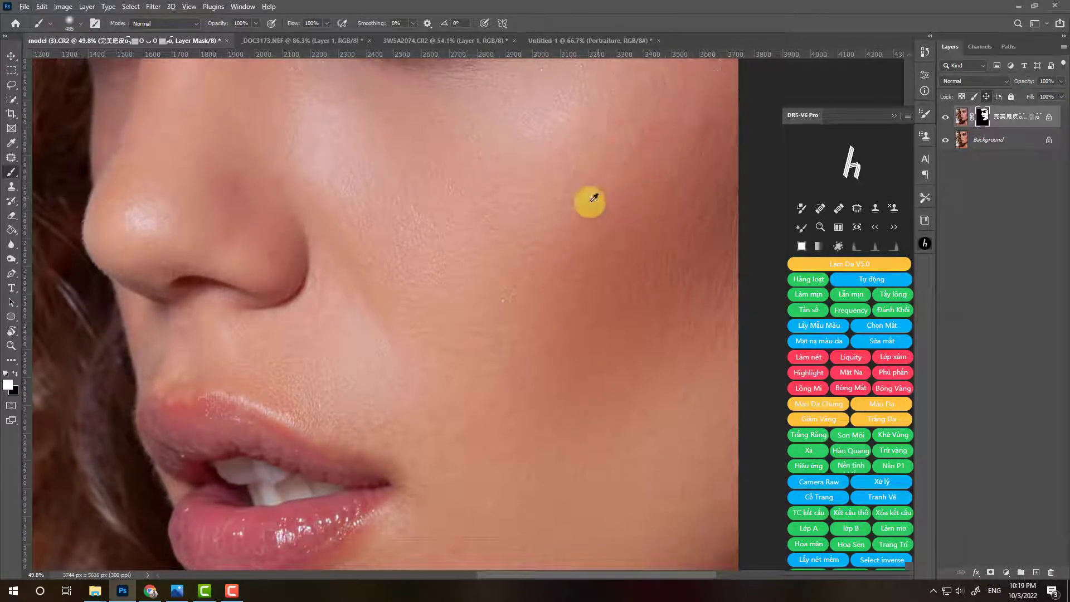
right_click(569, 224, "alt")
scroll(429, 280, "down", 2)
scroll(504, 270, "down", 2)
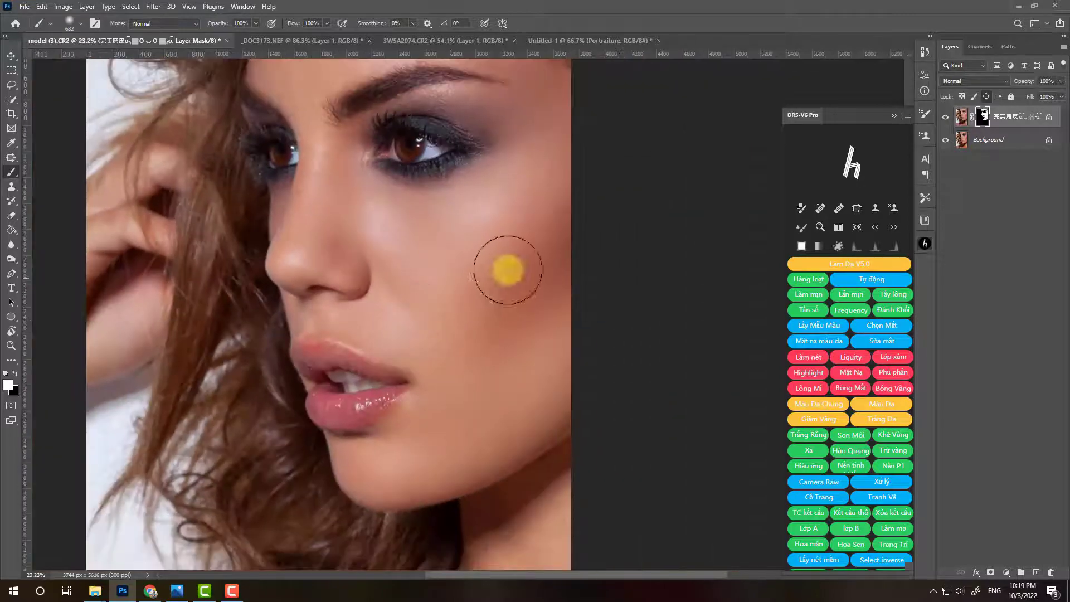
scroll(341, 222, "up", 2)
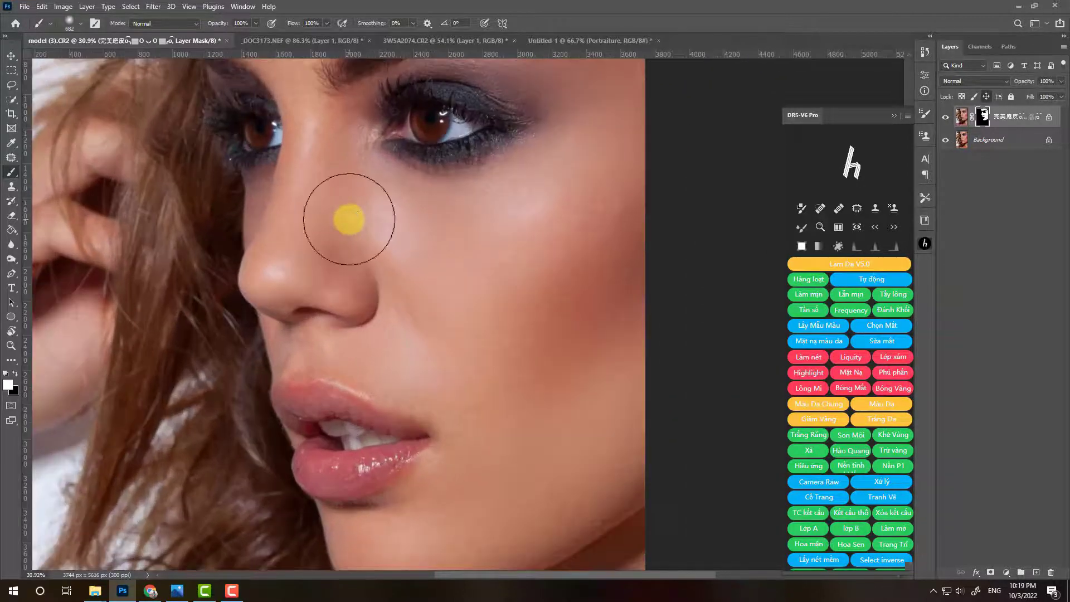
scroll(351, 218, "up", 2)
scroll(453, 274, "up", 1)
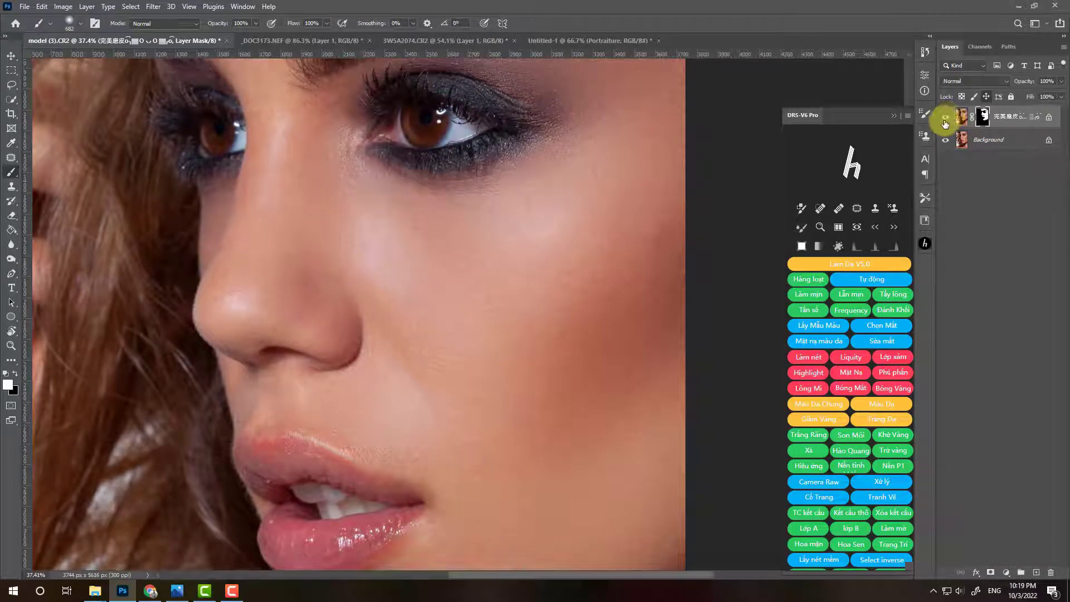
- Zoom in and out over the face to review the painted smoothing
scroll(614, 239, "up", 2)
scroll(662, 267, "up", 3)
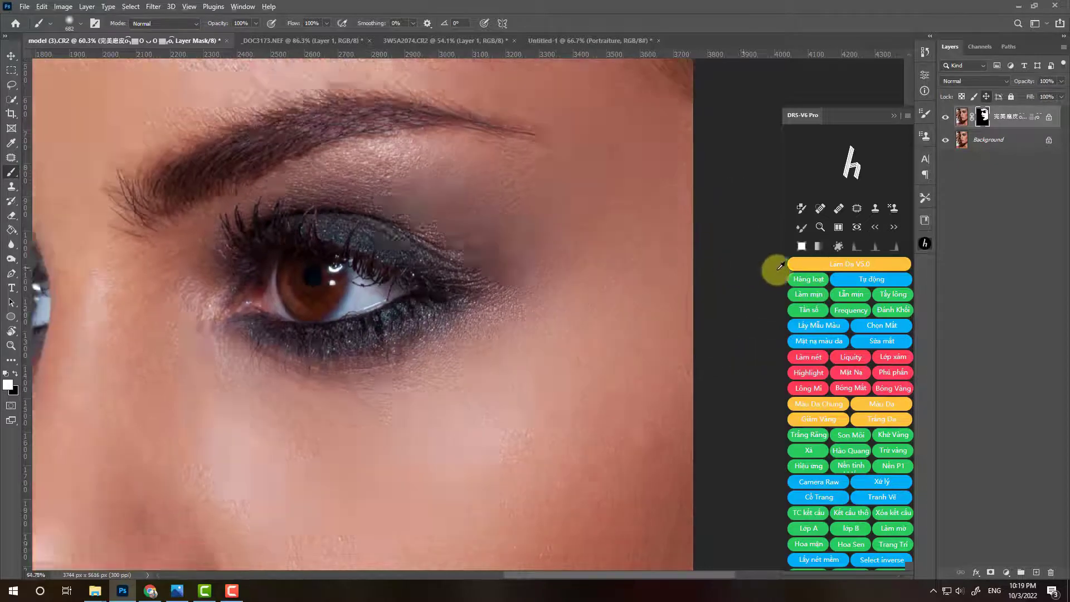
scroll(454, 353, "down", 2)
scroll(387, 390, "down", 1)
scroll(432, 354, "down", 1)
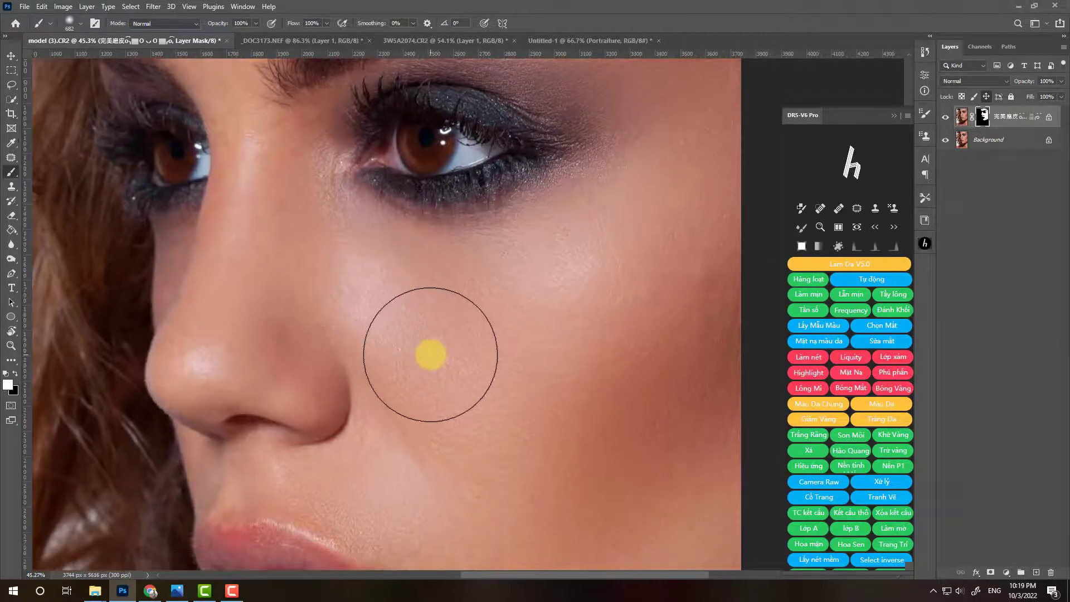
scroll(430, 355, "down", 2)
scroll(455, 350, "up", 3)
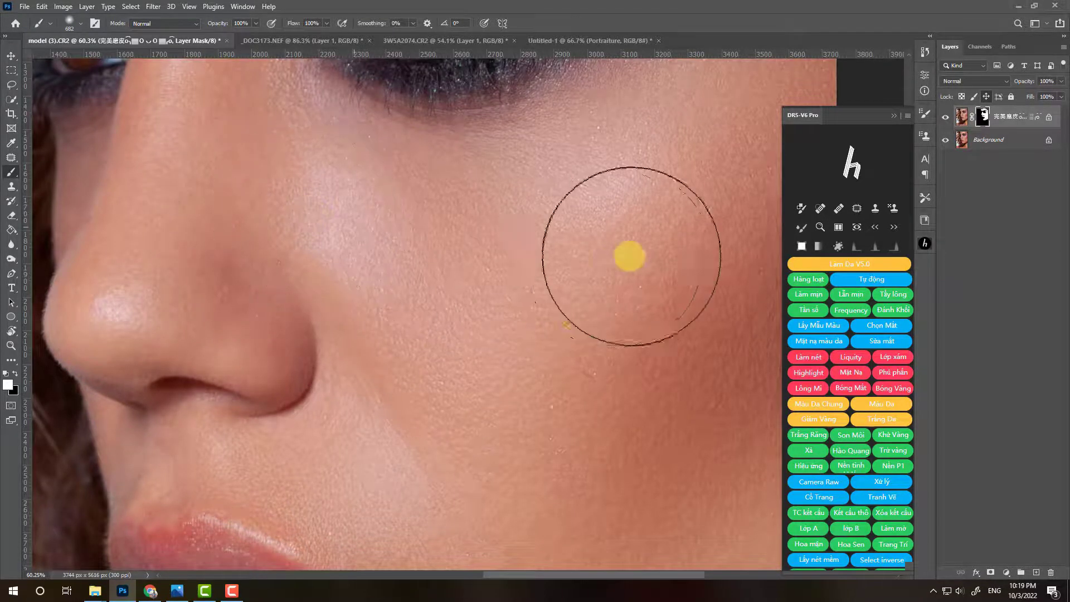
scroll(366, 349, "down", 2)
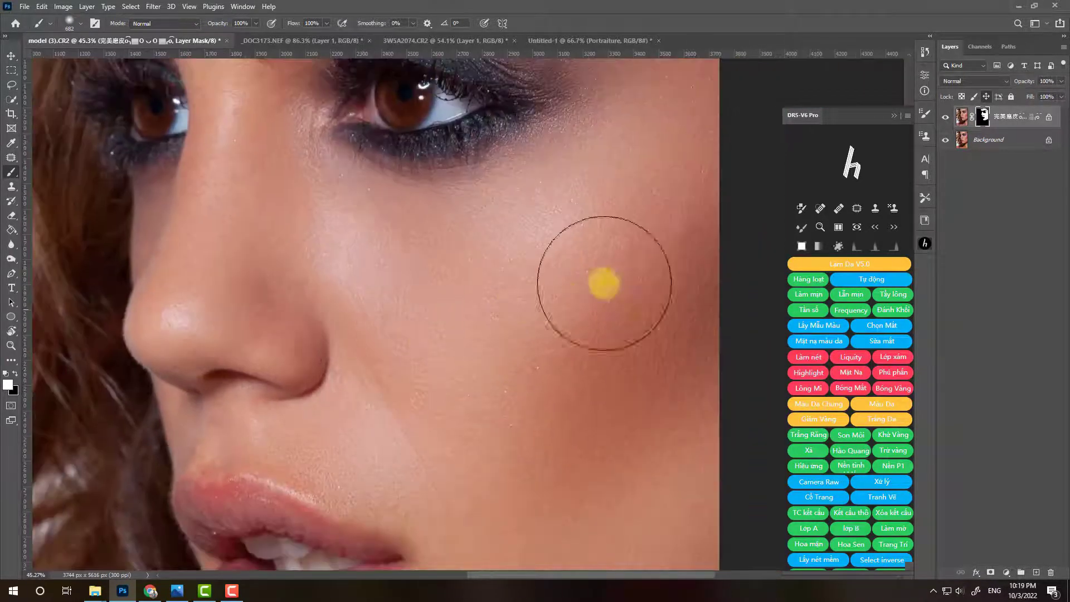
scroll(486, 314, "down", 3)
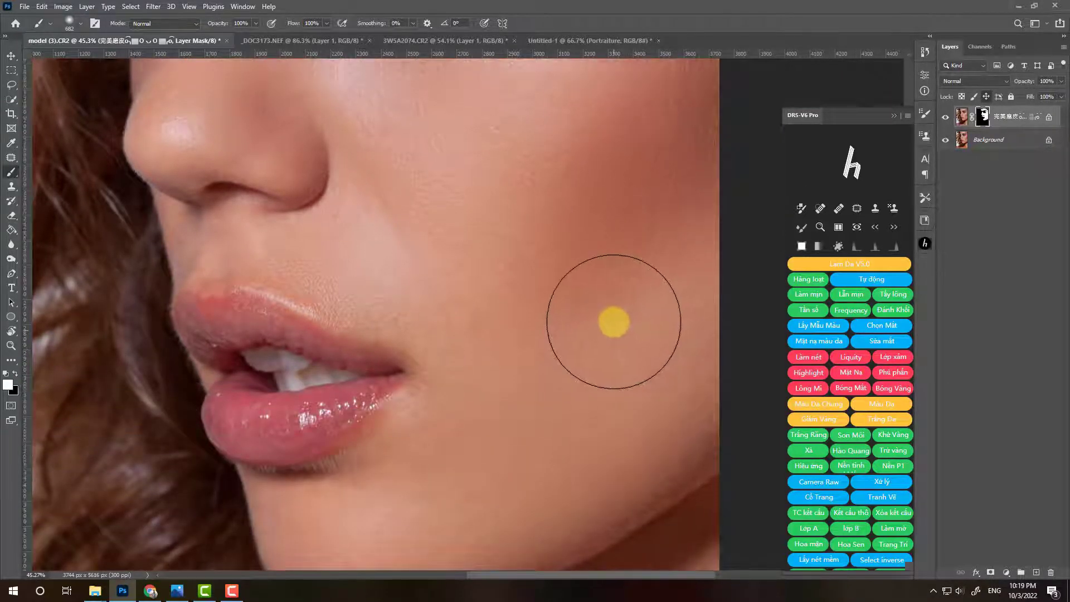
scroll(614, 321, "up", 1)
scroll(591, 315, "up", 1)
scroll(606, 297, "up", 1)
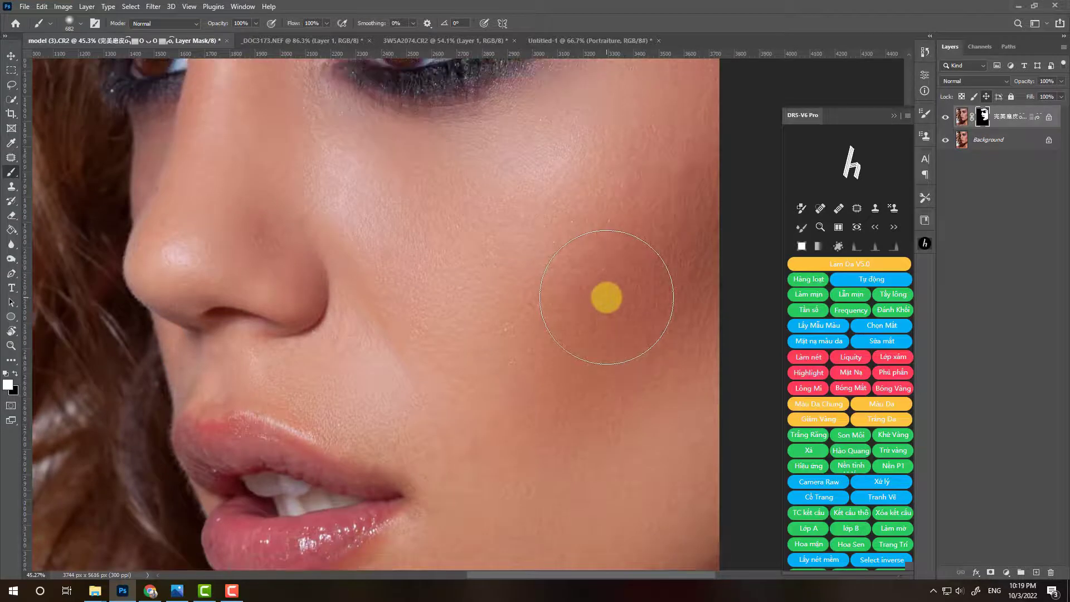
scroll(608, 296, "up", 1)
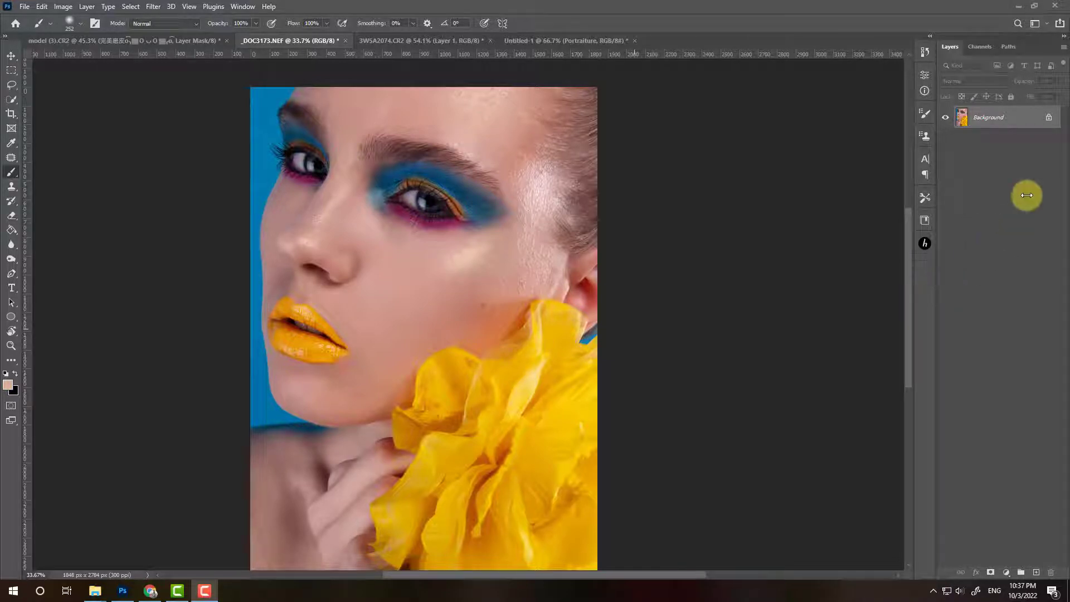
- Duplicate the background into a new layer named 'net image'
key("ctrl+j")
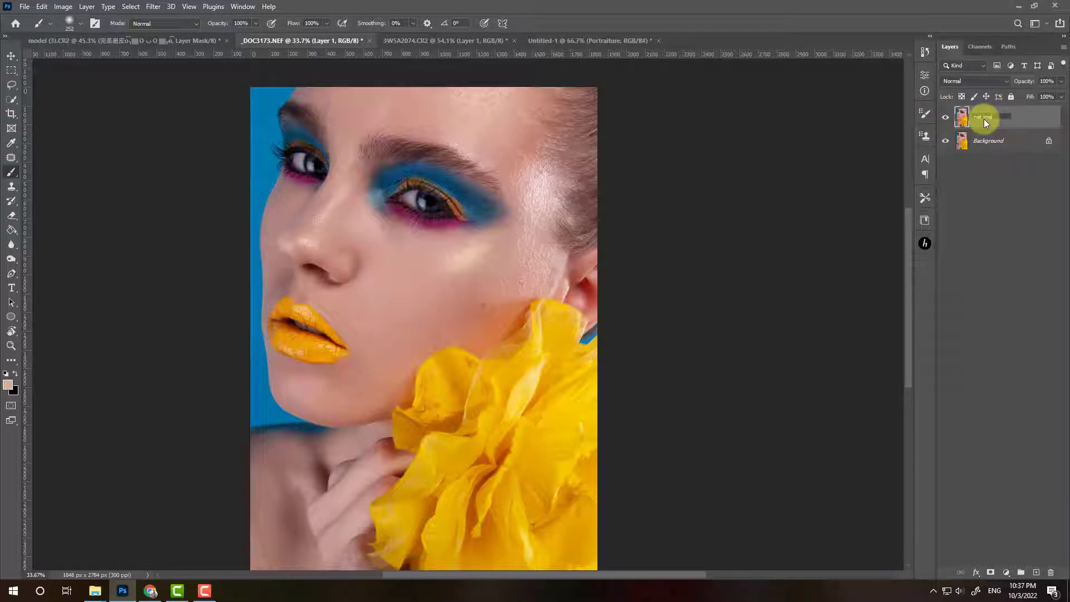
type("e")
key("Return")
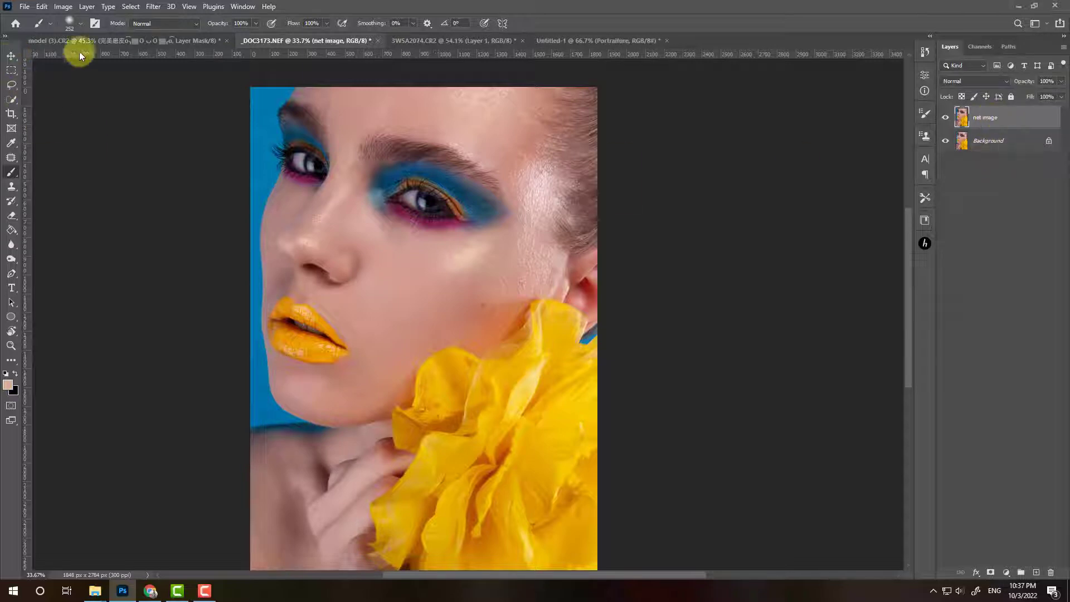
- Apply Neat Image noise reduction with its Noise Filter Settings to the net image layer
left_click(152, 7)
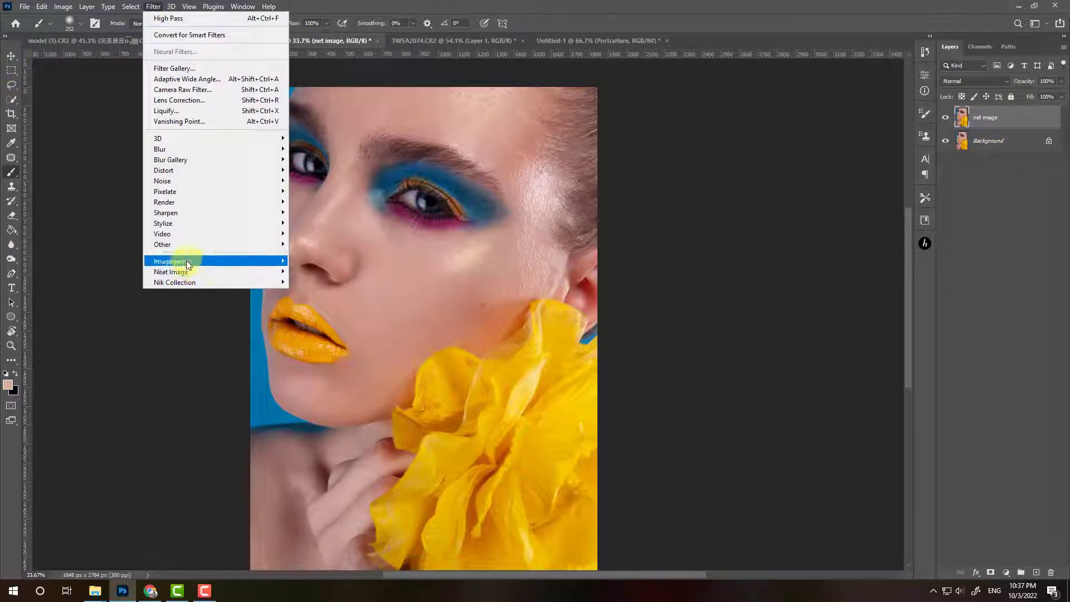
mouse_move(171, 272)
left_click(291, 269)
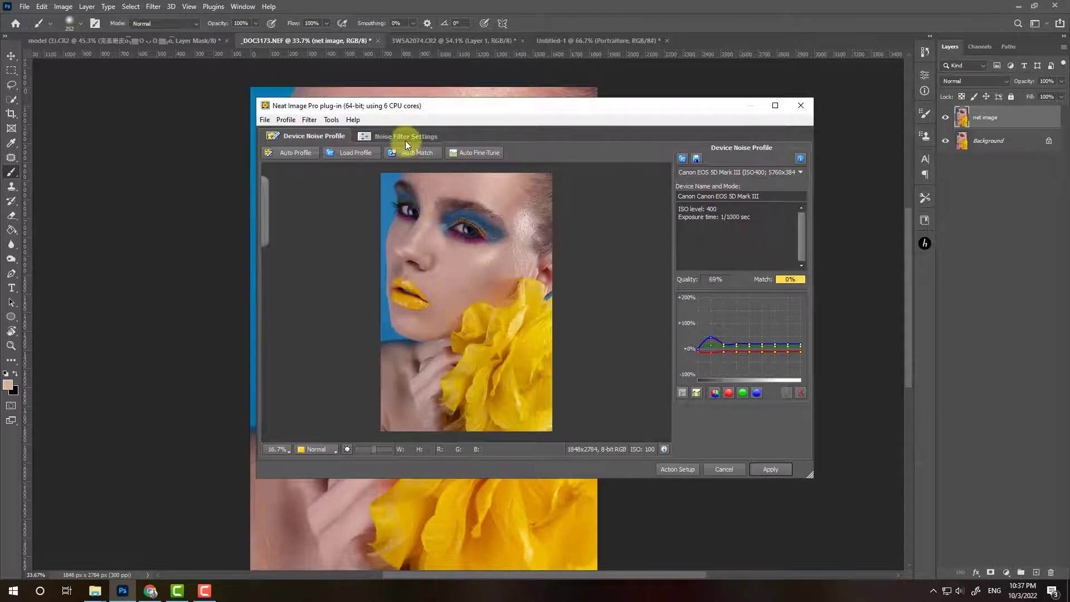
left_click(406, 140)
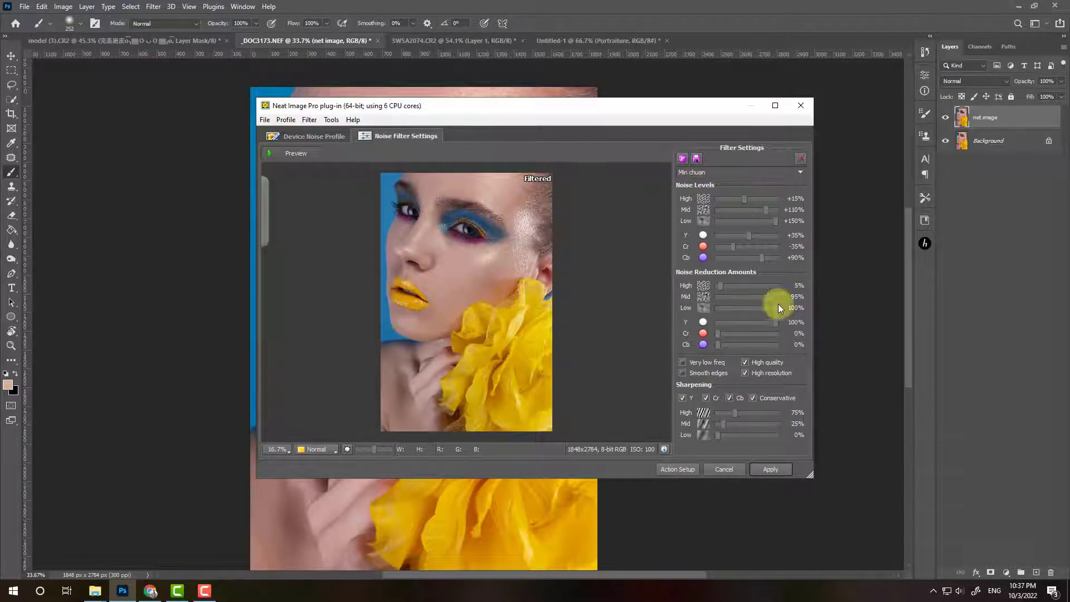
left_click(762, 469)
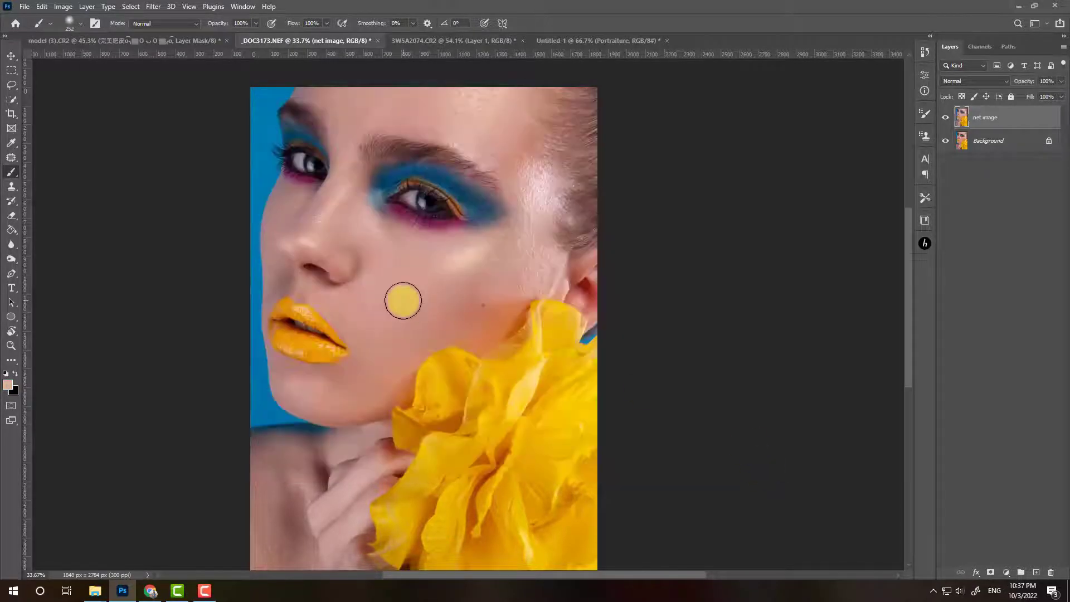
scroll(403, 301, "up", 2)
scroll(358, 263, "up", 2)
scroll(346, 244, "up", 1)
scroll(373, 268, "up", 1)
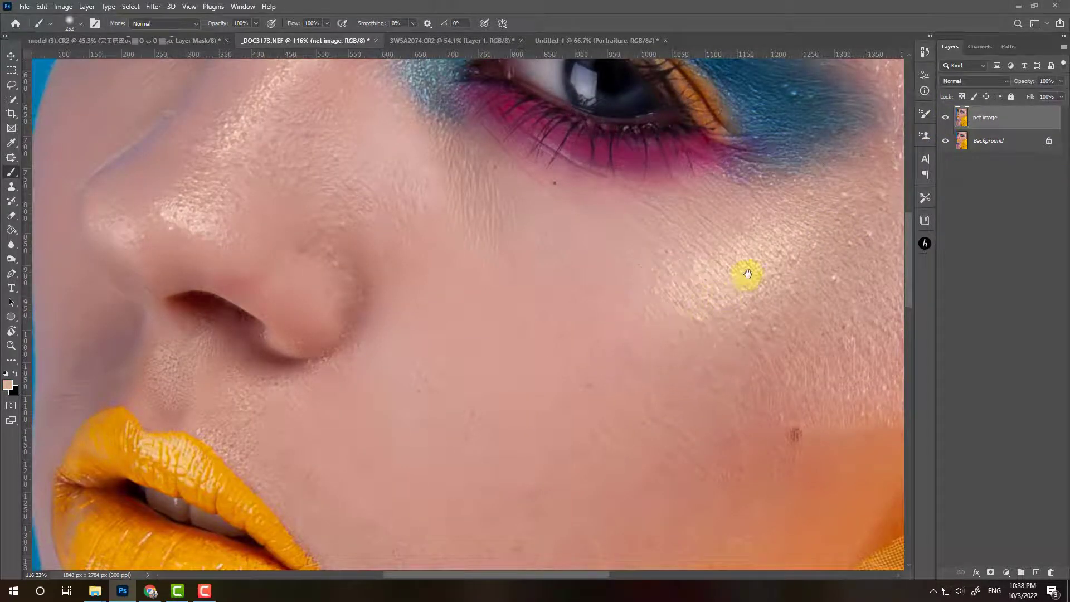
left_click_drag(745, 275, 602, 353)
mouse_move(686, 283)
left_mouse_down()
mouse_move(672, 337)
mouse_move(645, 249)
mouse_move(695, 325)
left_mouse_up()
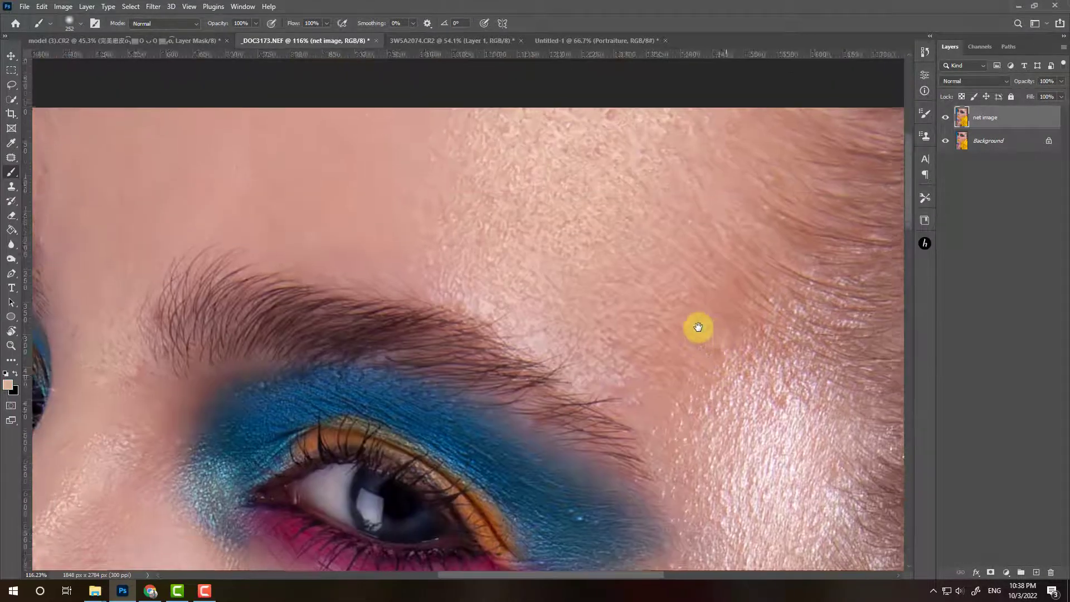
left_click_drag(694, 242, 476, 222)
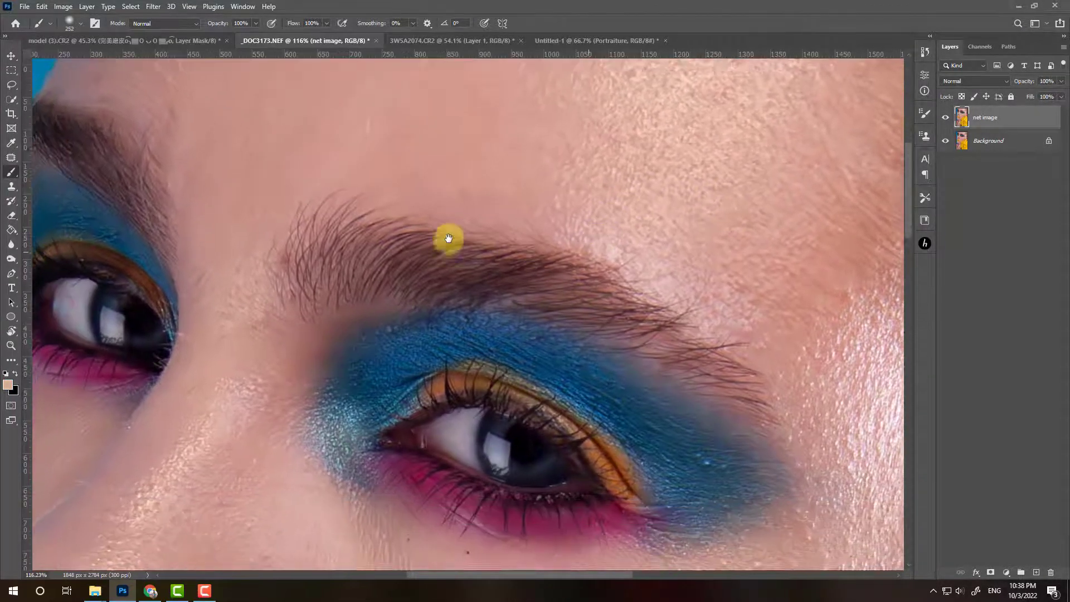
scroll(476, 222, "down", 3)
scroll(442, 251, "down", 1)
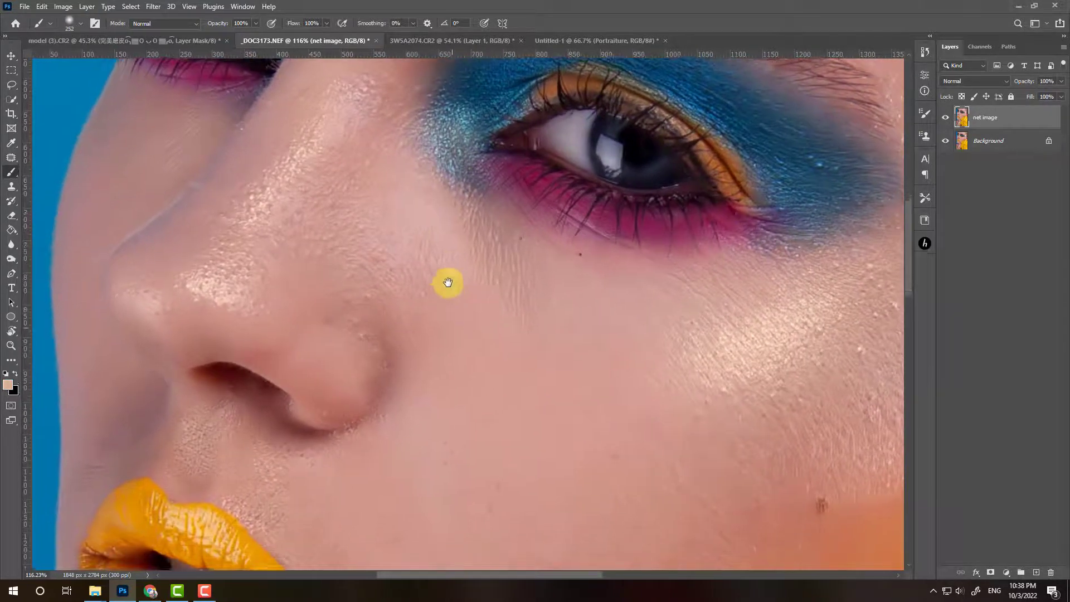
scroll(447, 283, "down", 2)
scroll(452, 320, "down", 2)
mouse_move(452, 329)
left_mouse_down()
mouse_move(442, 290)
mouse_move(433, 297)
left_mouse_up()
scroll(437, 295, "down", 3)
scroll(402, 311, "down", 3)
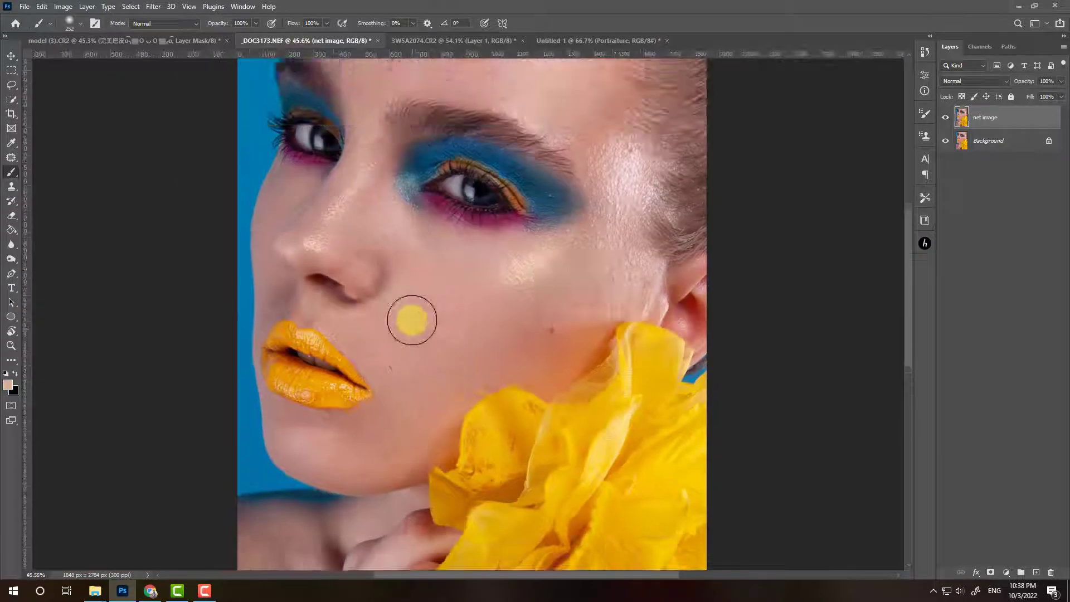
scroll(411, 318, "down", 1)
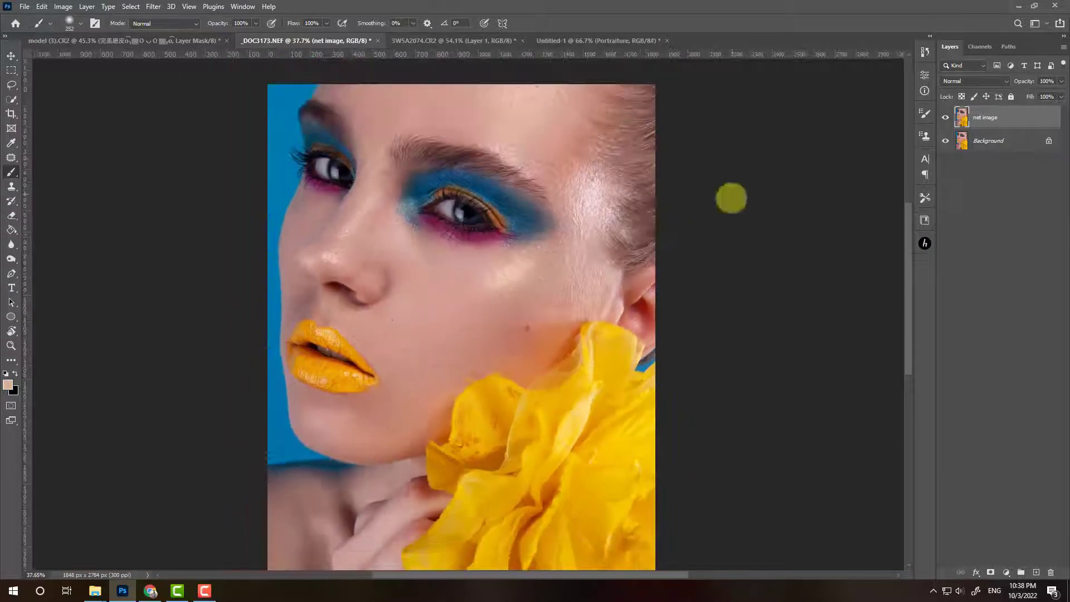
- Duplicate Background as a layer named 'portraiture' and launch Imagenomic Portraiture on it
left_click(996, 147)
key("ctrl+j")
type("portraiture")
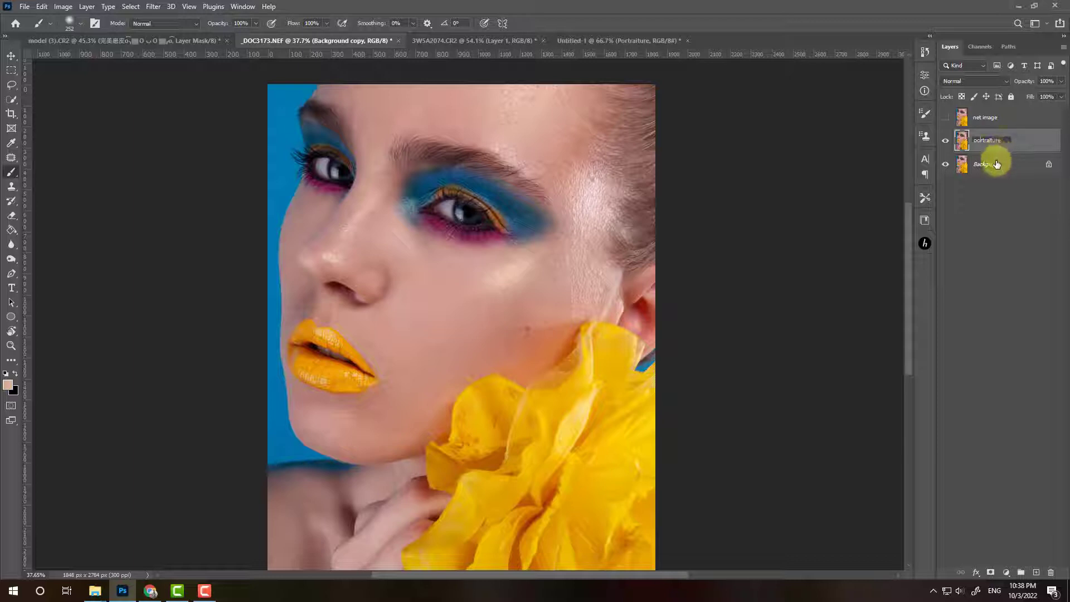
key("Return")
left_click(154, 8)
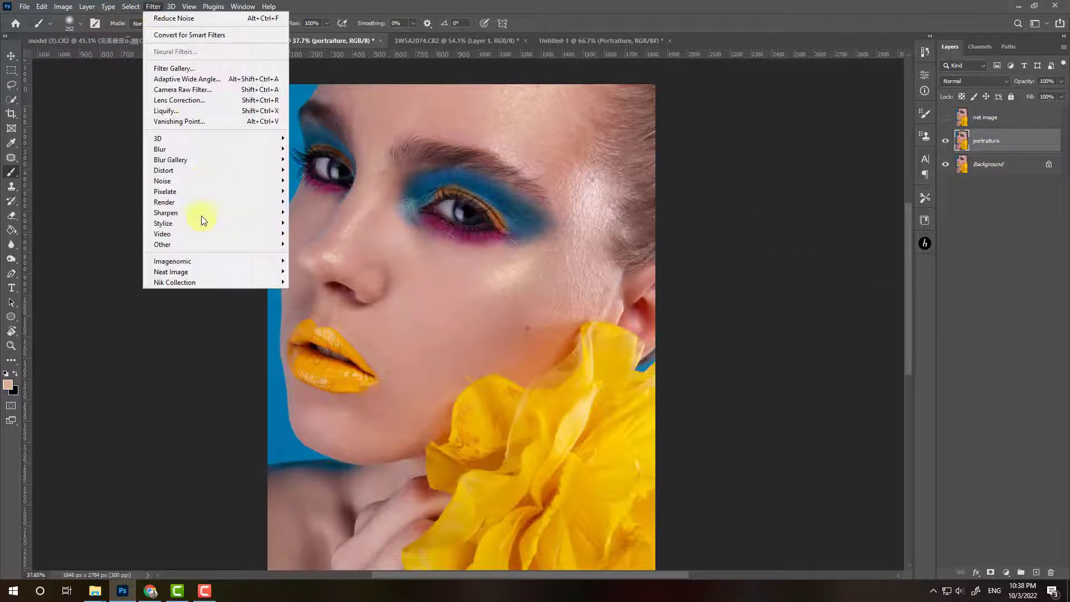
left_click(312, 261)
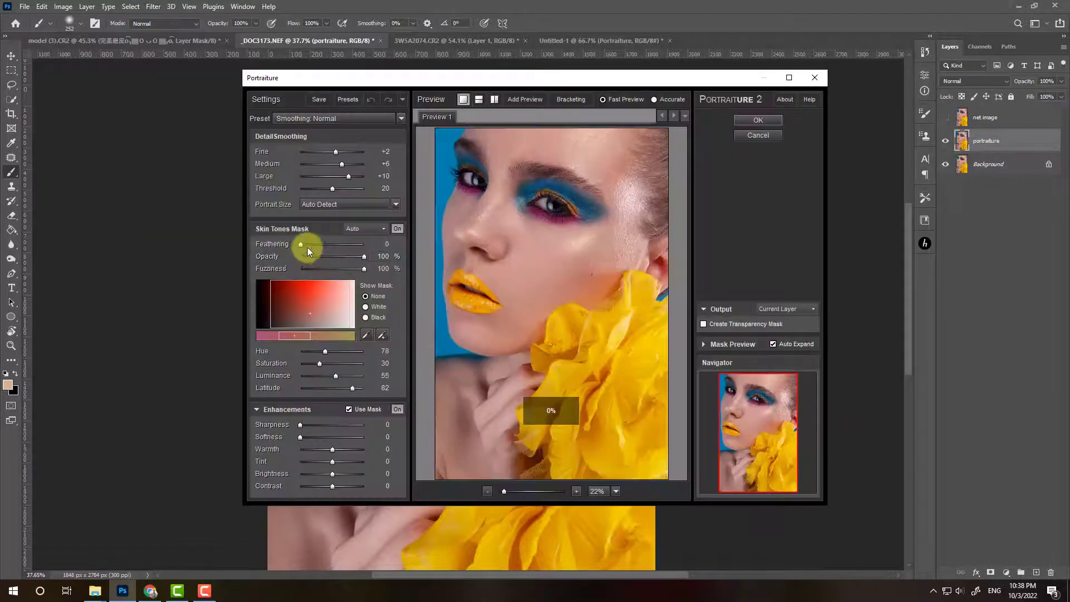
- Apply the Portraiture smoothing and zoom in on the eye and temple skin to inspect it
left_click(761, 121)
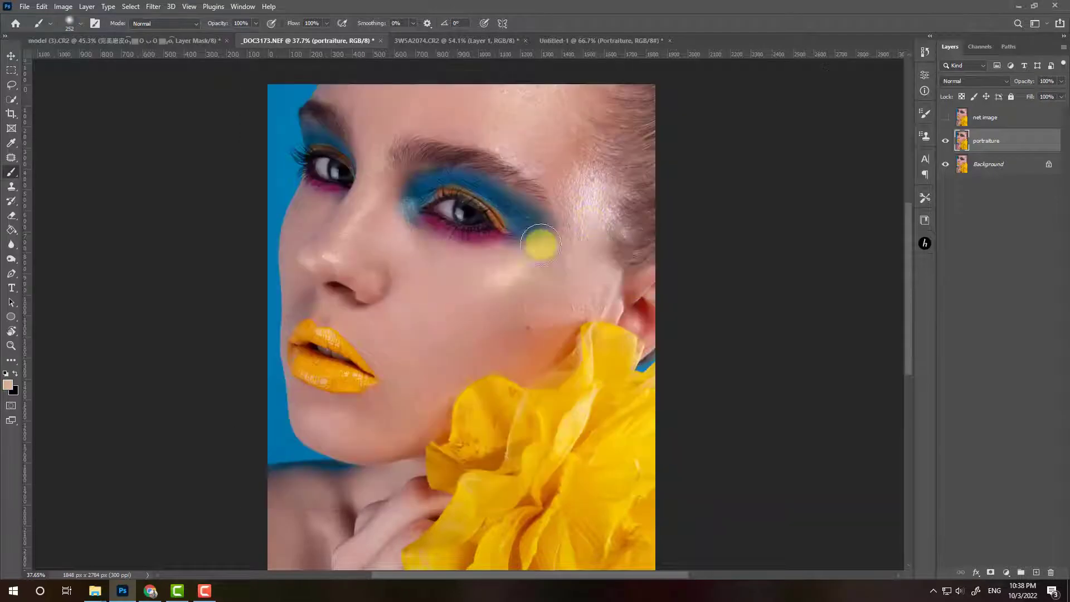
scroll(478, 325, "up", 1)
scroll(478, 324, "up", 1)
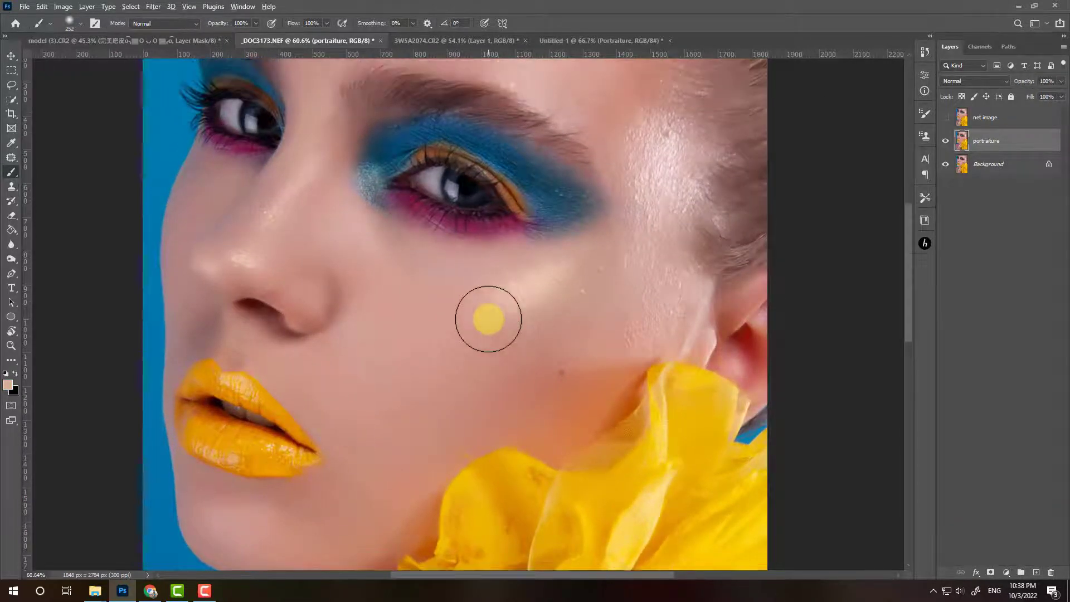
scroll(480, 314, "up", 1)
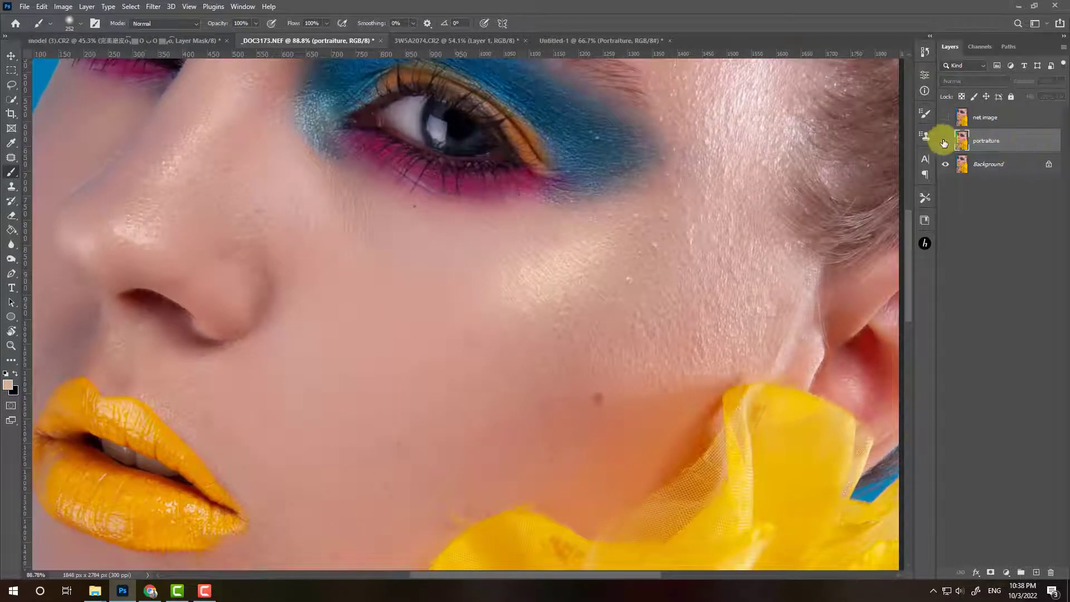
mouse_move(447, 295)
left_mouse_down()
mouse_move(536, 329)
mouse_move(514, 375)
mouse_move(501, 256)
left_mouse_up()
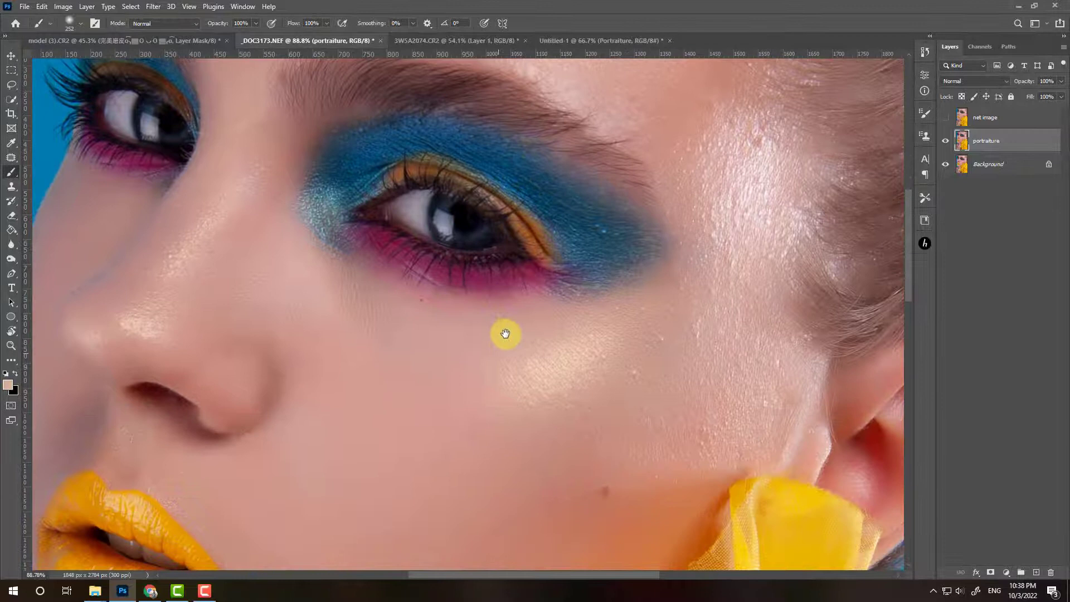
mouse_move(505, 334)
left_mouse_down()
mouse_move(514, 361)
mouse_move(576, 267)
mouse_move(555, 270)
mouse_move(503, 390)
left_mouse_up()
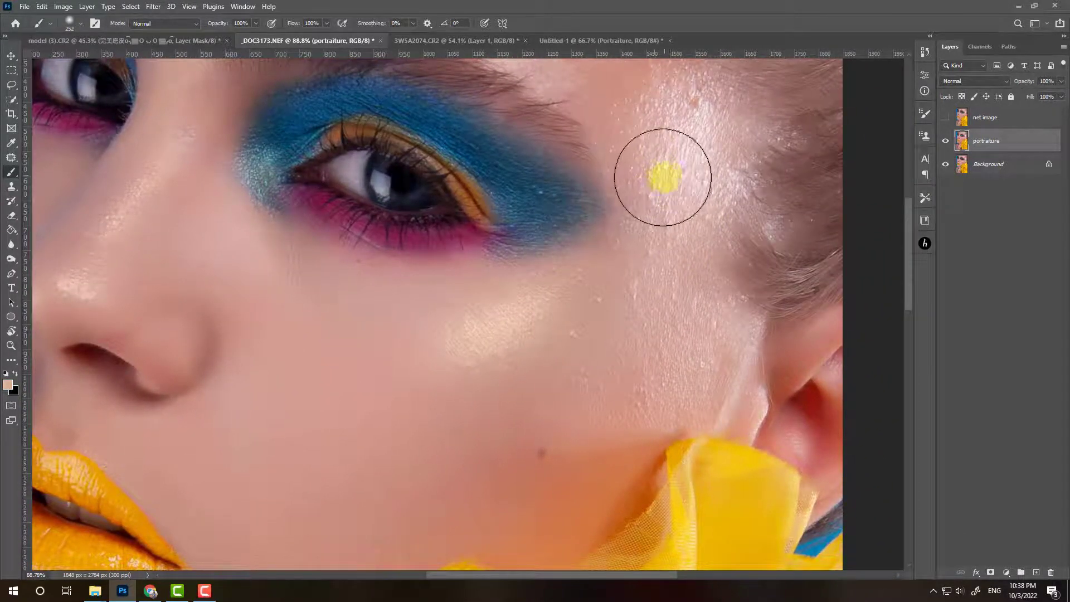
left_click_drag(667, 172, 638, 206)
left_click_drag(638, 166, 626, 227)
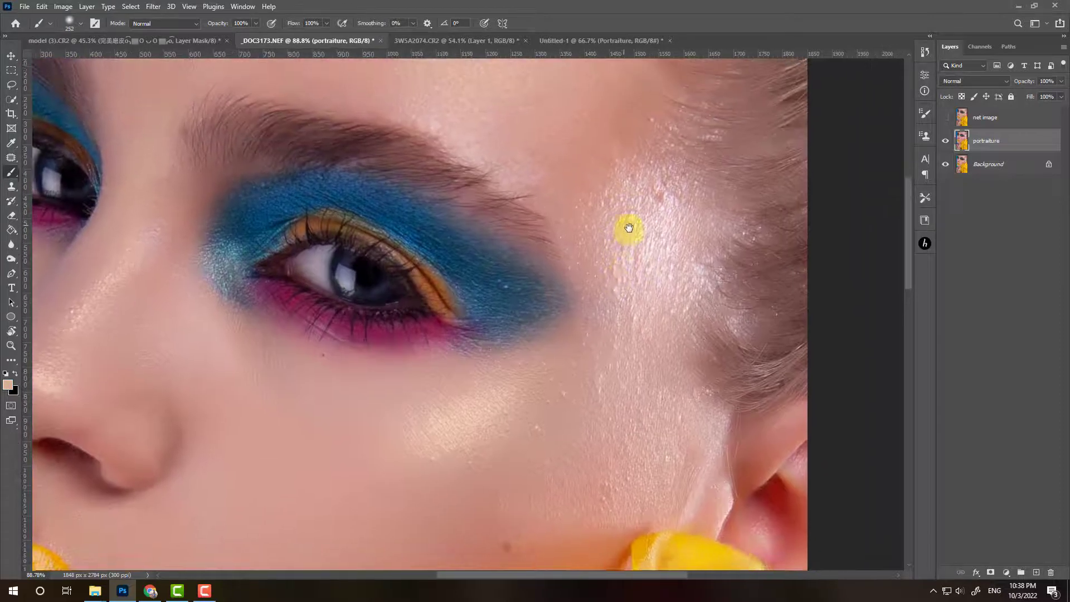
scroll(664, 184, "down", 3)
scroll(645, 206, "down", 3)
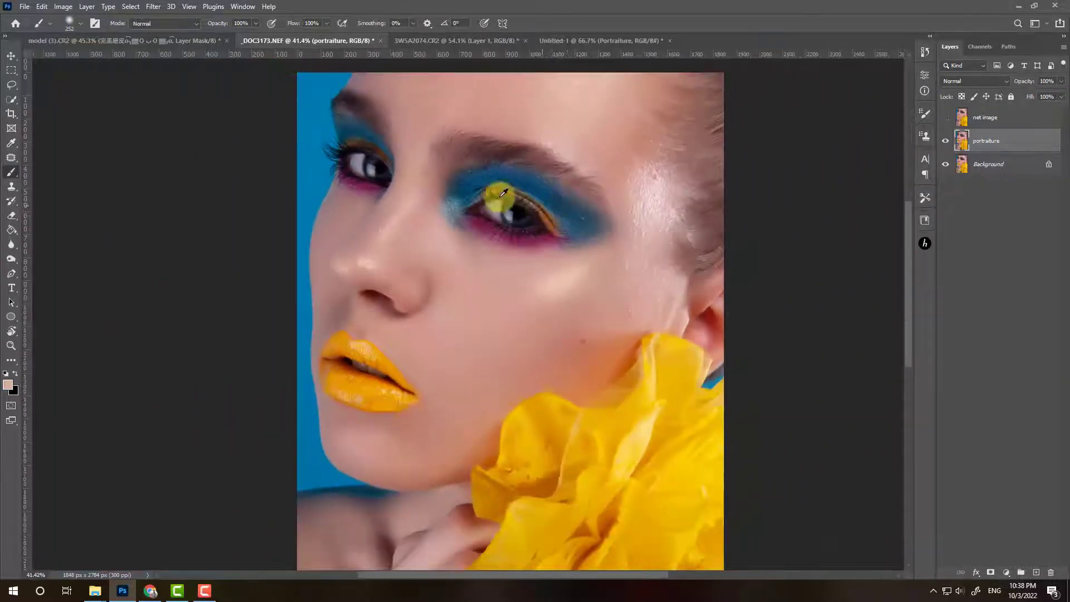
scroll(502, 191, "down", 2)
- Select Background and run the DRS-V6 Pro Làm Da V5.0 skin-smoothing script
left_click(983, 166)
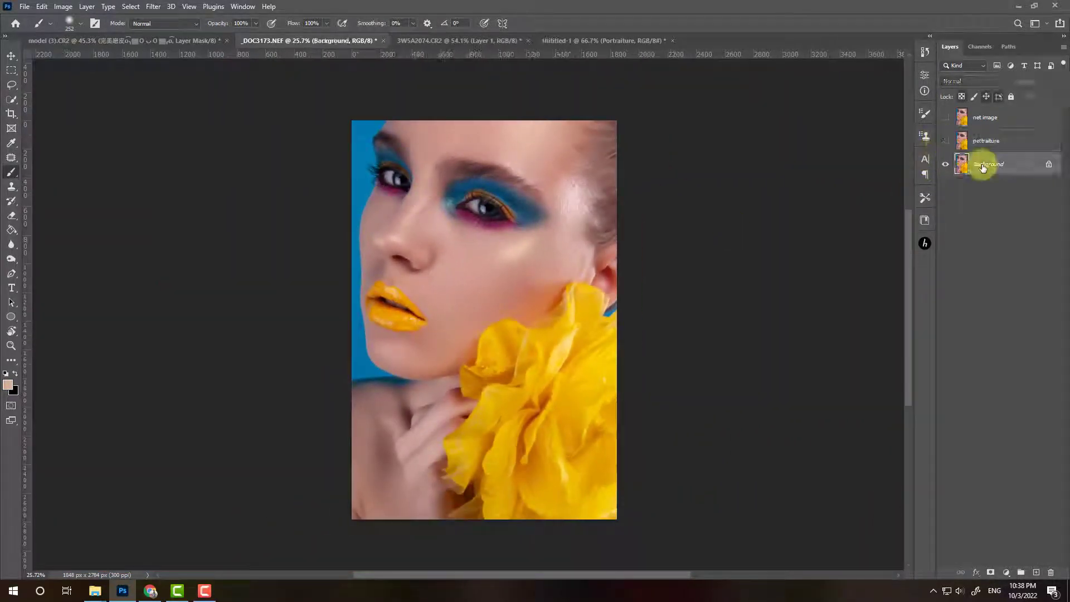
left_click(923, 243)
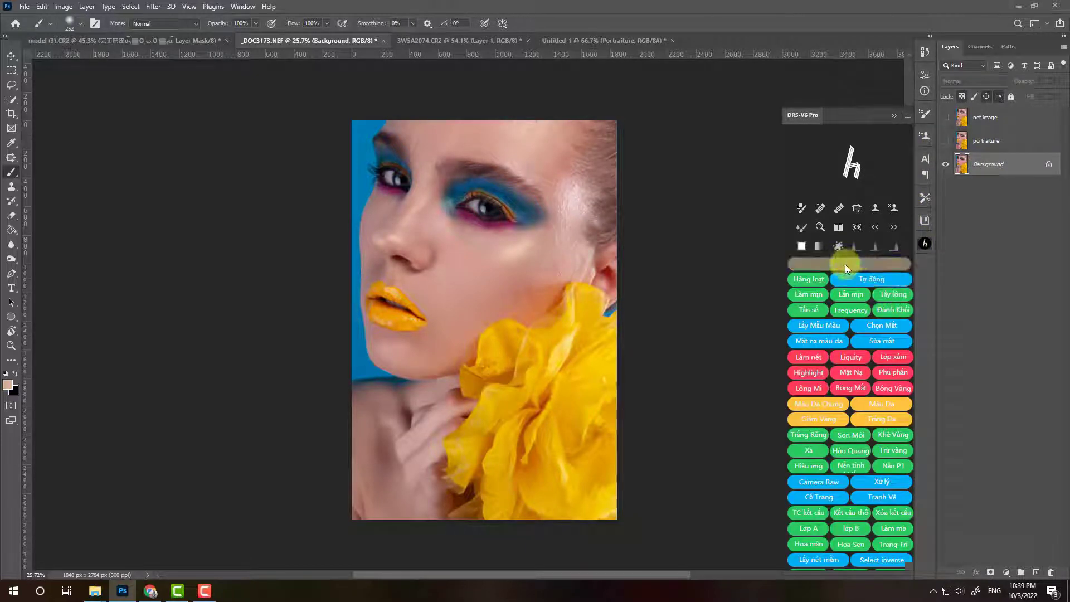
left_click(845, 264)
key("Return")
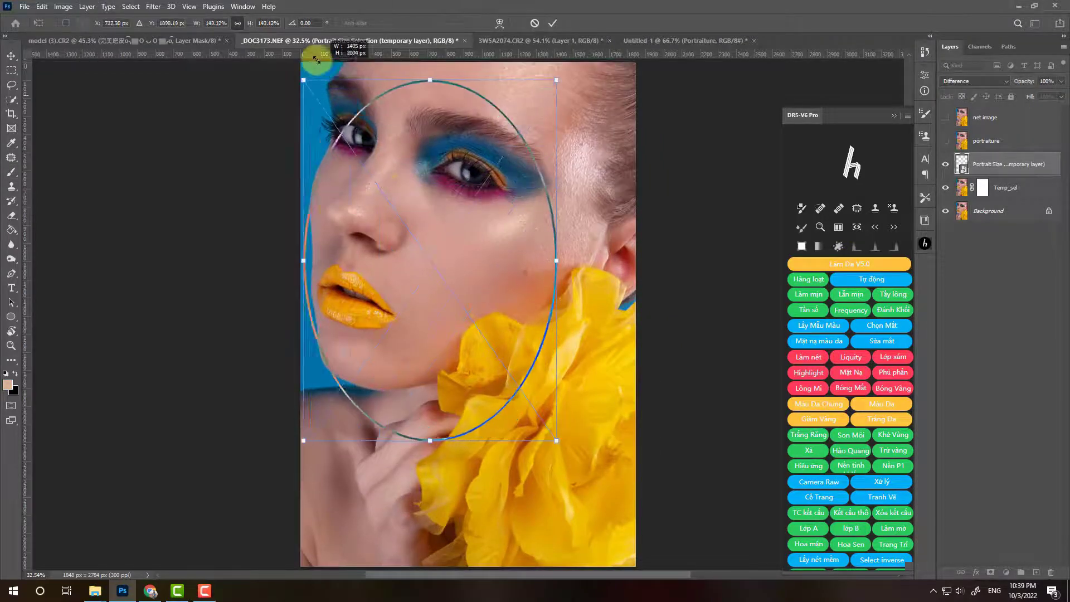
- Enlarge, move and tilt the face ellipse about 20° clockwise, then commit it
left_click_drag(386, 186, 227, 88)
mouse_move(432, 303)
left_mouse_down()
mouse_move(456, 372)
mouse_move(471, 357)
left_mouse_up()
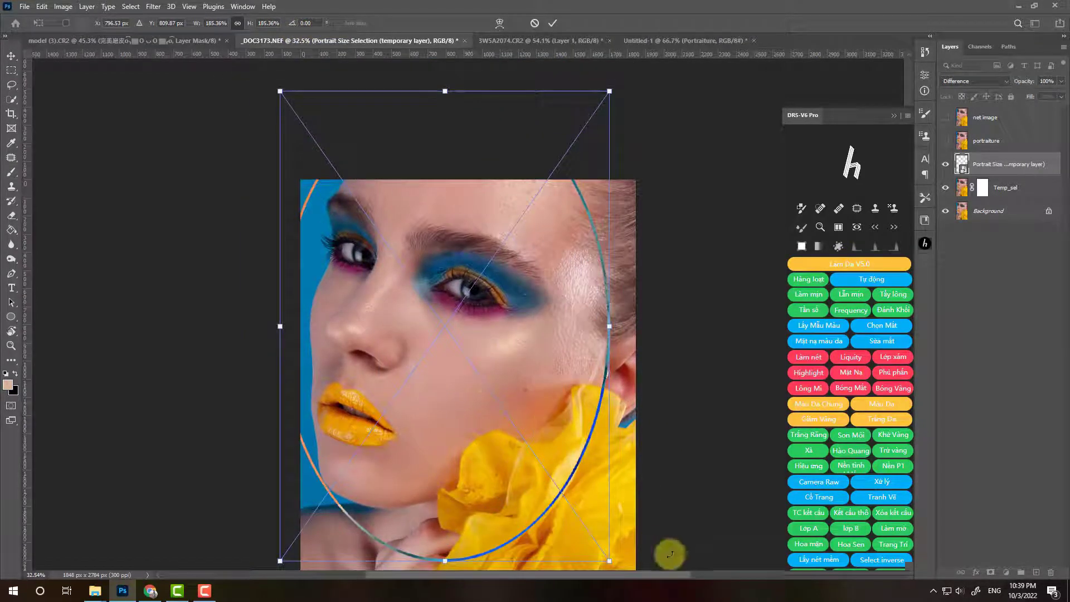
left_click_drag(647, 548, 575, 579)
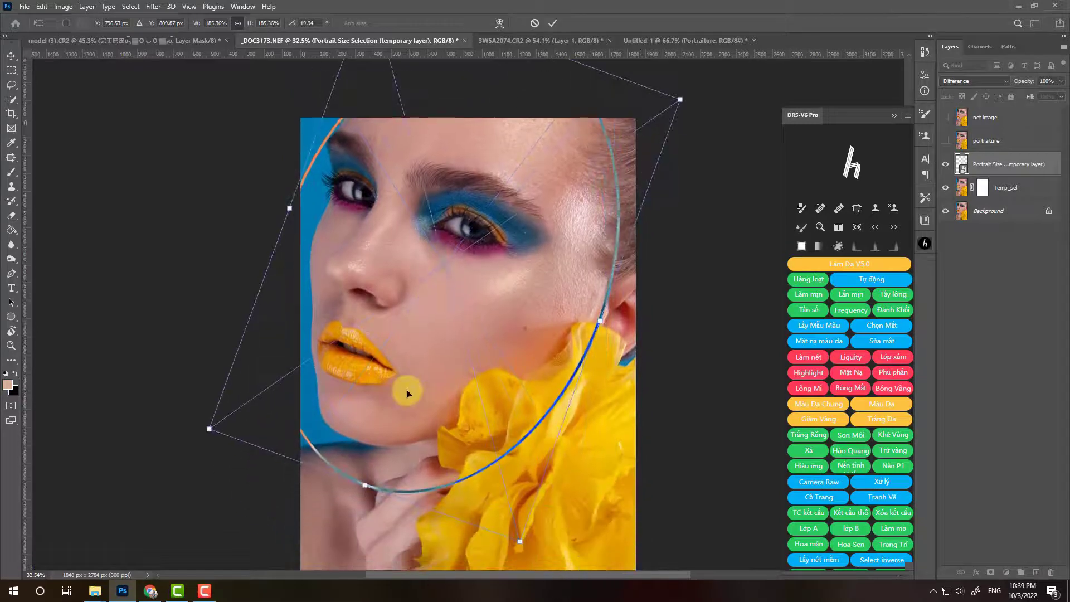
key("Return")
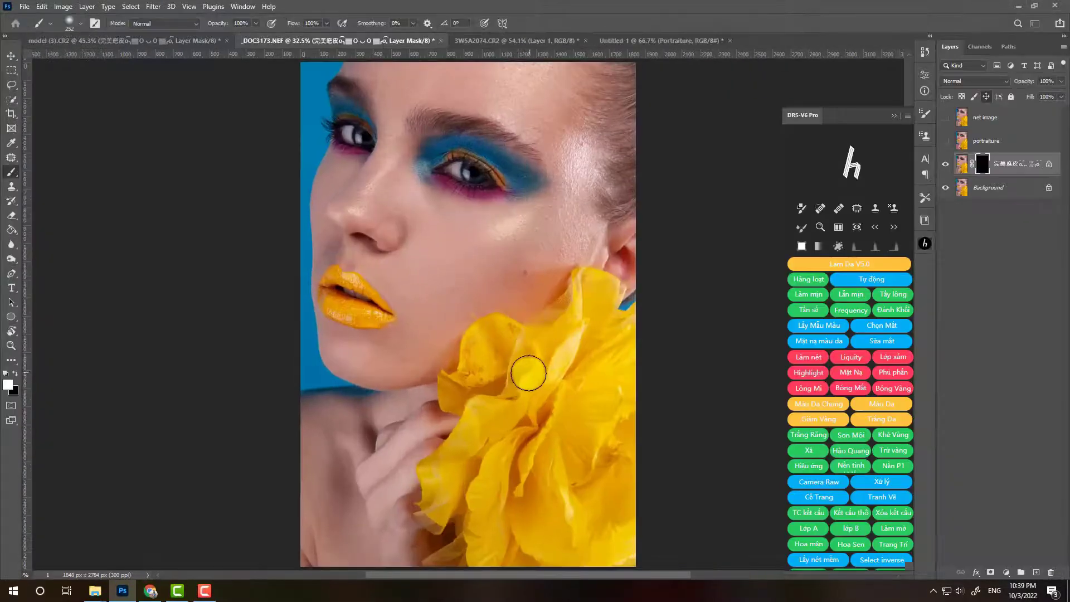
- Dismiss the completion message and set the brush to 100% flow at about 306 px
left_click(513, 350)
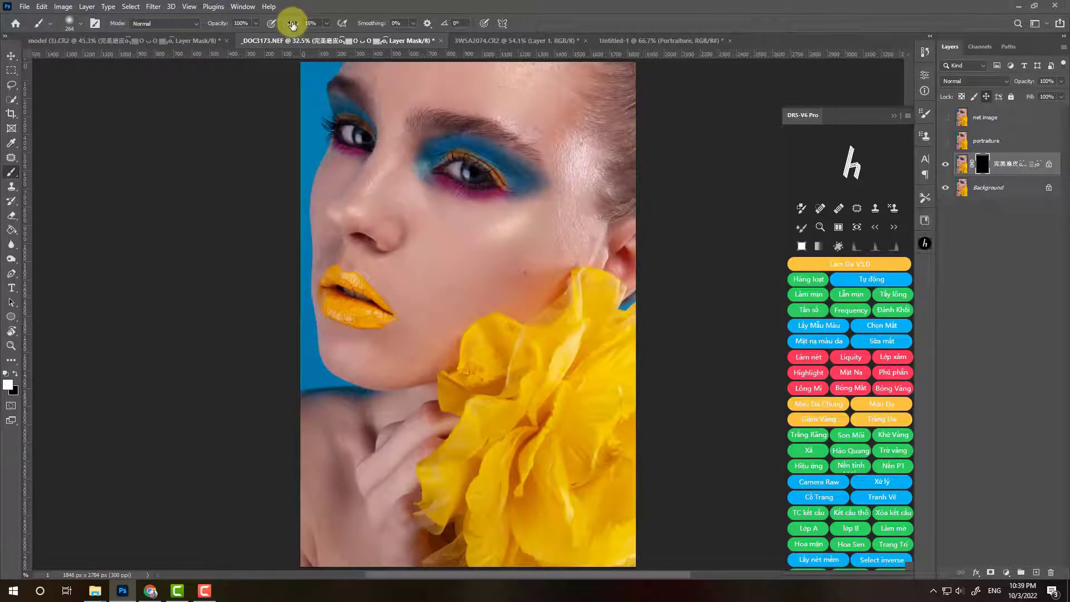
left_click_drag(292, 25, 440, 91)
scroll(440, 100, "up", 5)
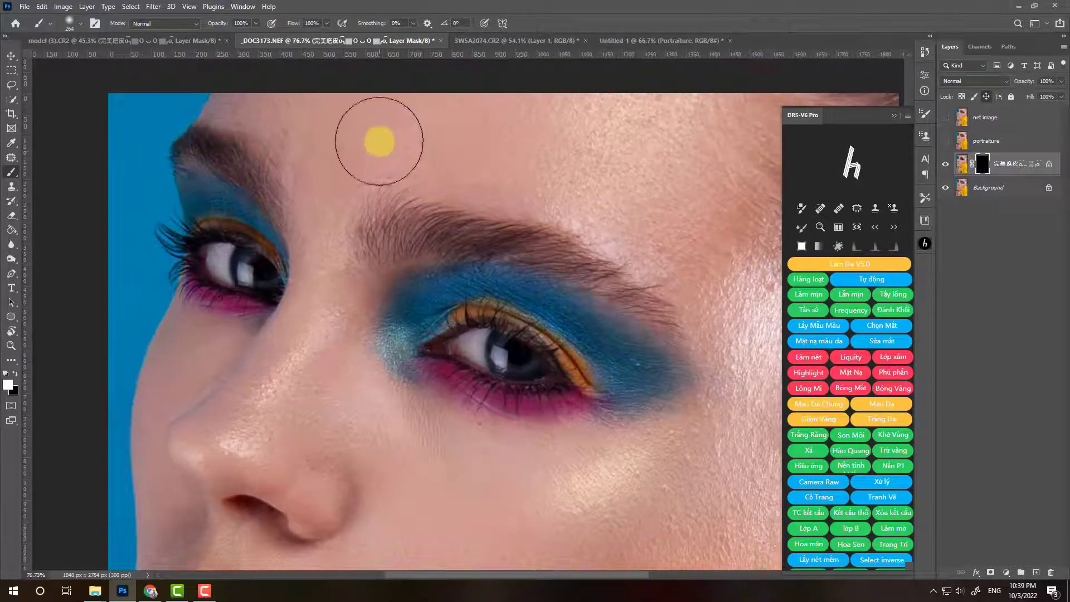
left_click_drag(355, 125, 367, 131)
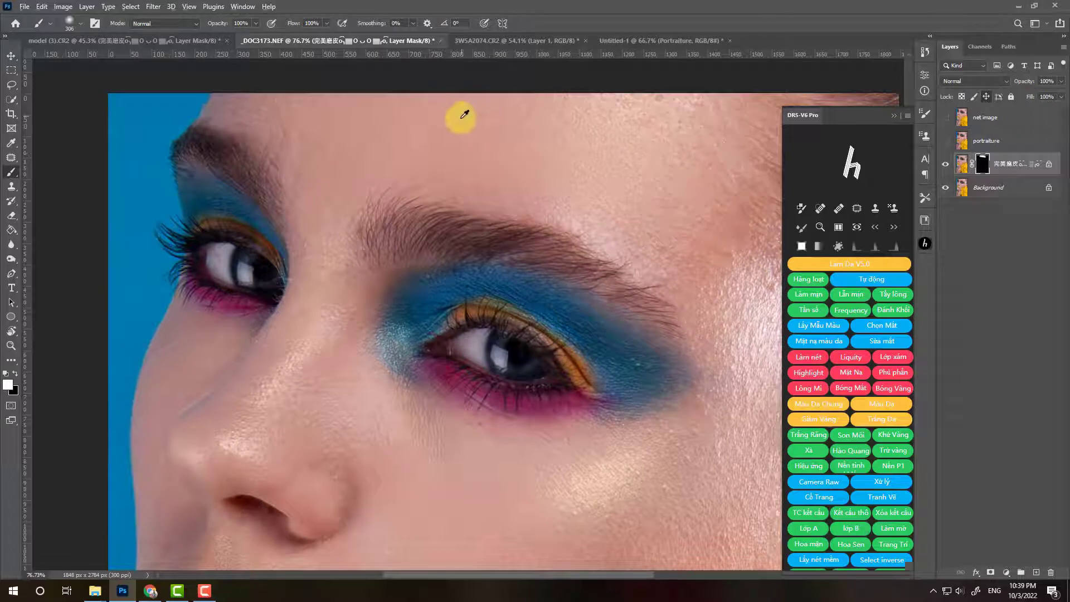
scroll(558, 156, "down", 2)
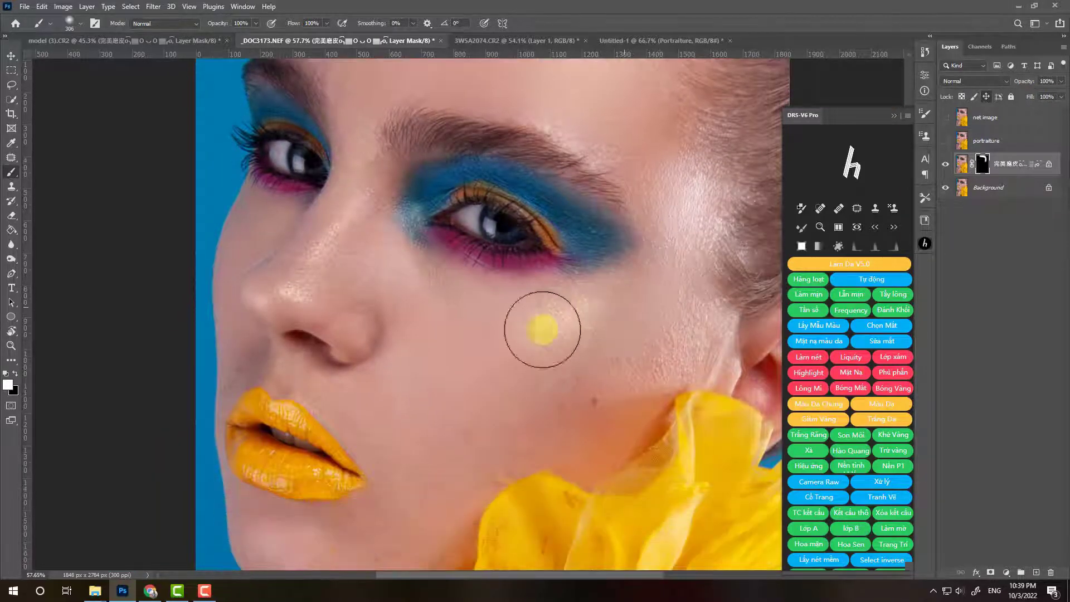
scroll(608, 286, "down", 1)
scroll(609, 286, "down", 2)
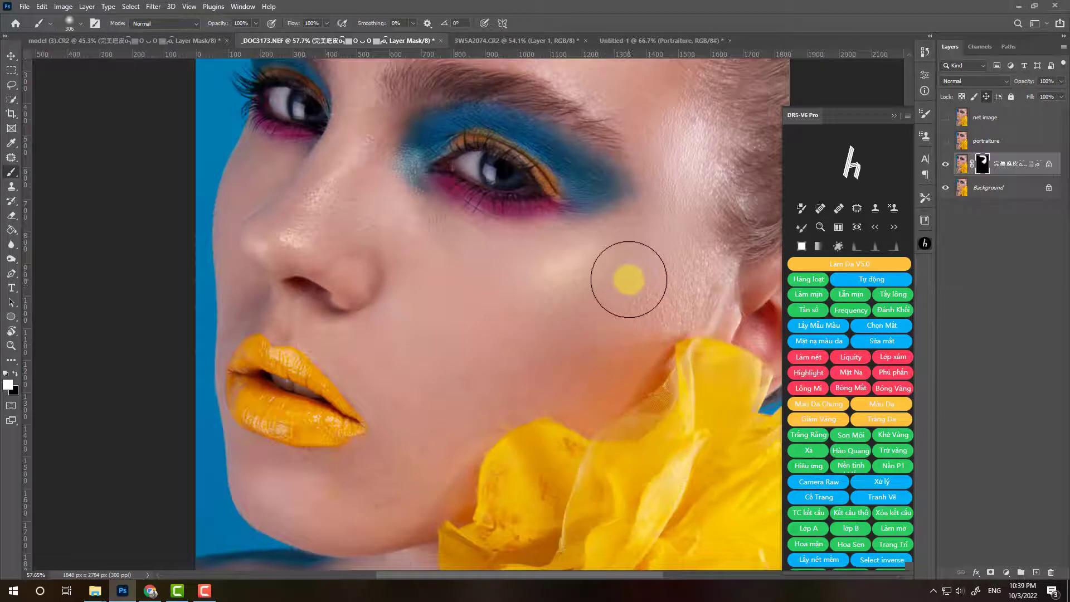
scroll(626, 280, "down", 2)
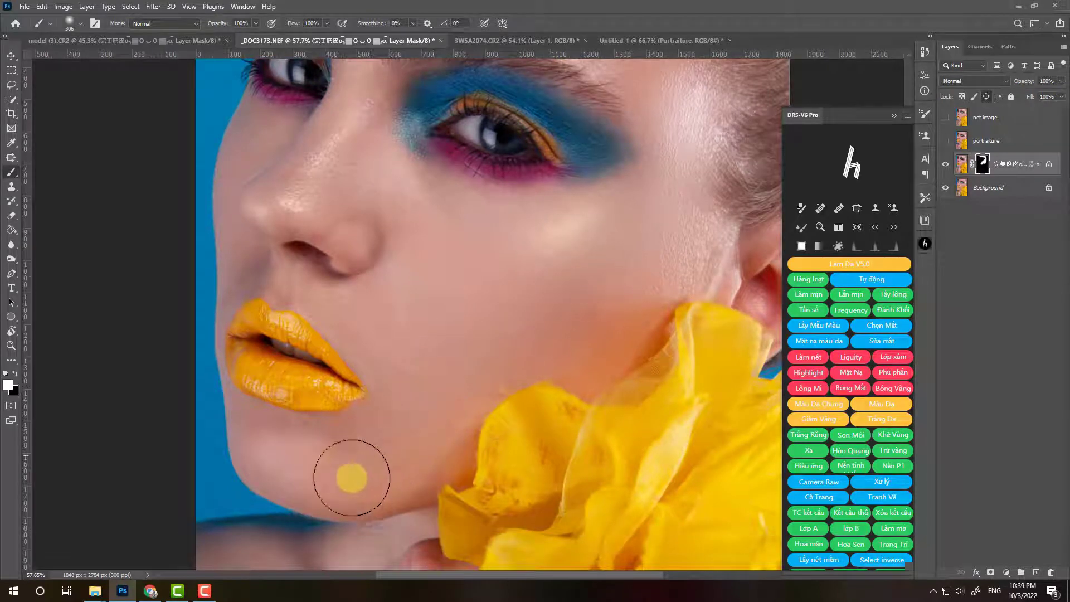
- Paint the mask over the cheeks with the brush resized to about 233–254 px
right_click(441, 334, "alt")
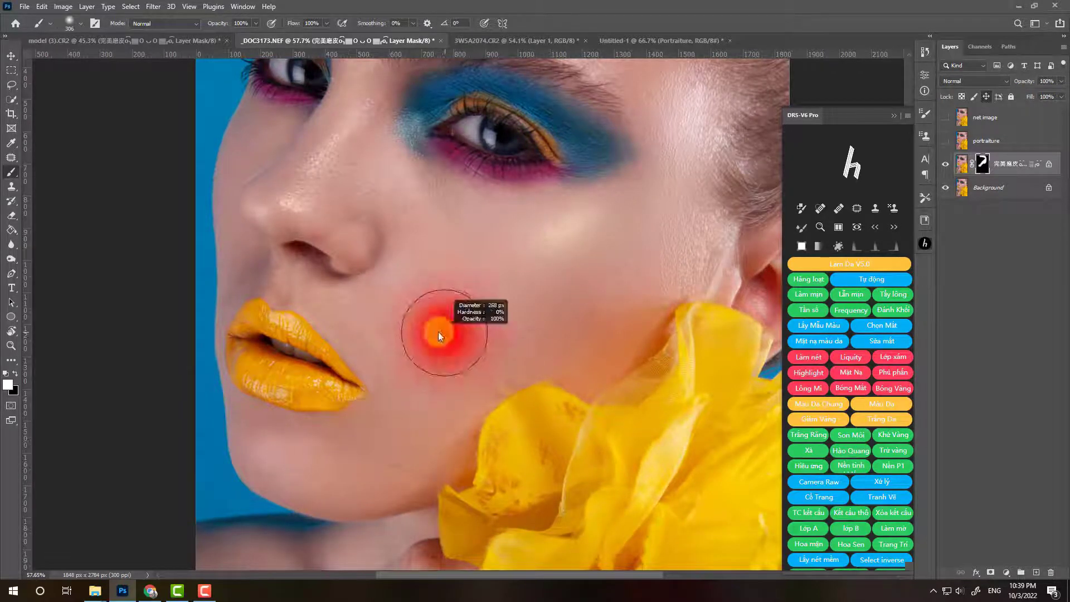
right_click(370, 309, "alt")
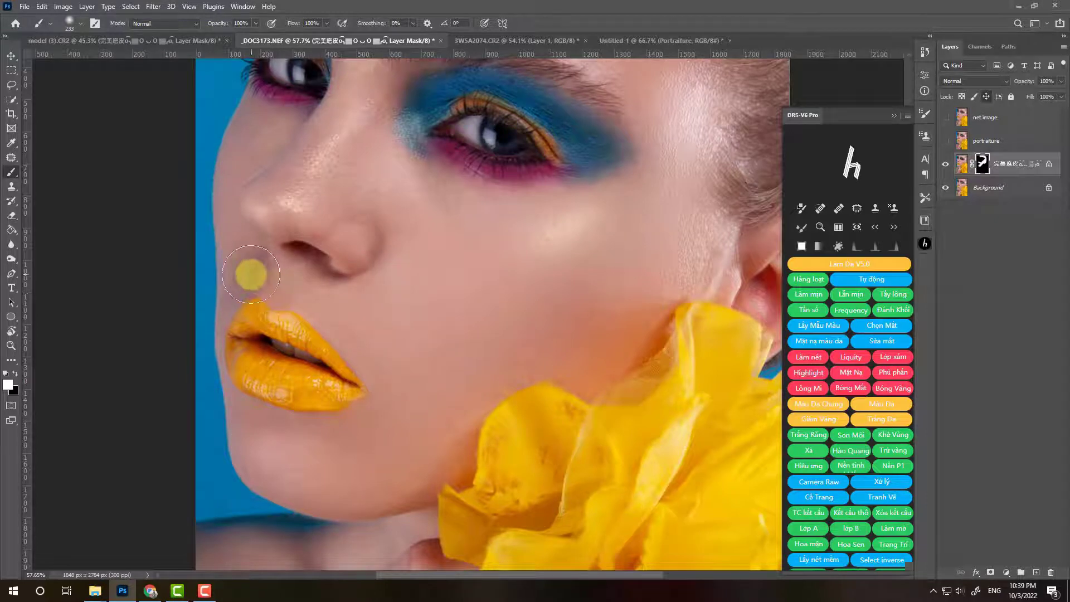
scroll(350, 187, "up", 2)
scroll(343, 161, "up", 2)
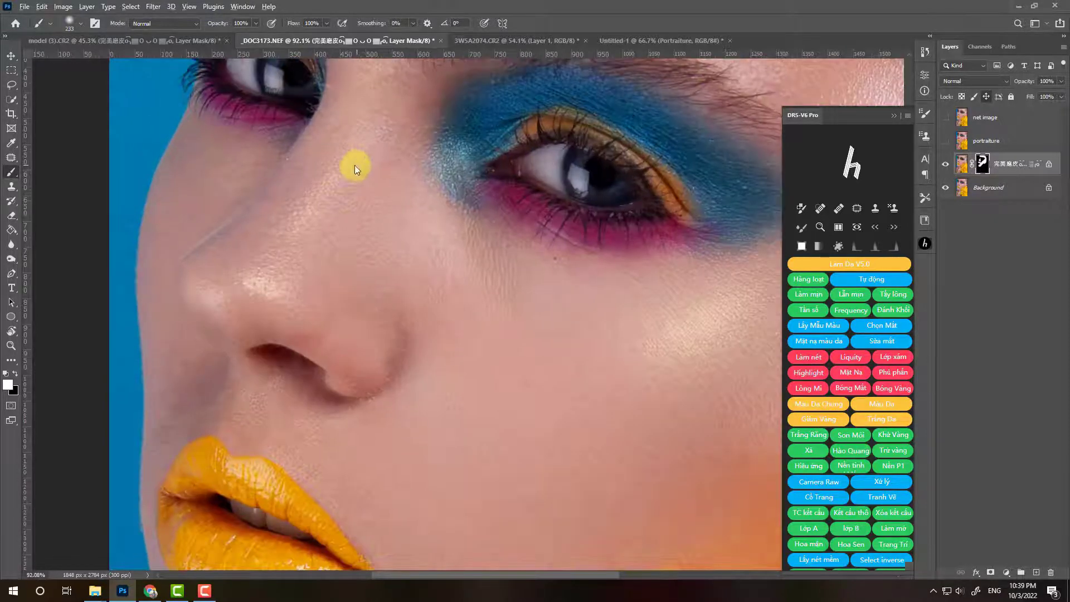
scroll(353, 186, "up", 2)
scroll(360, 206, "up", 2)
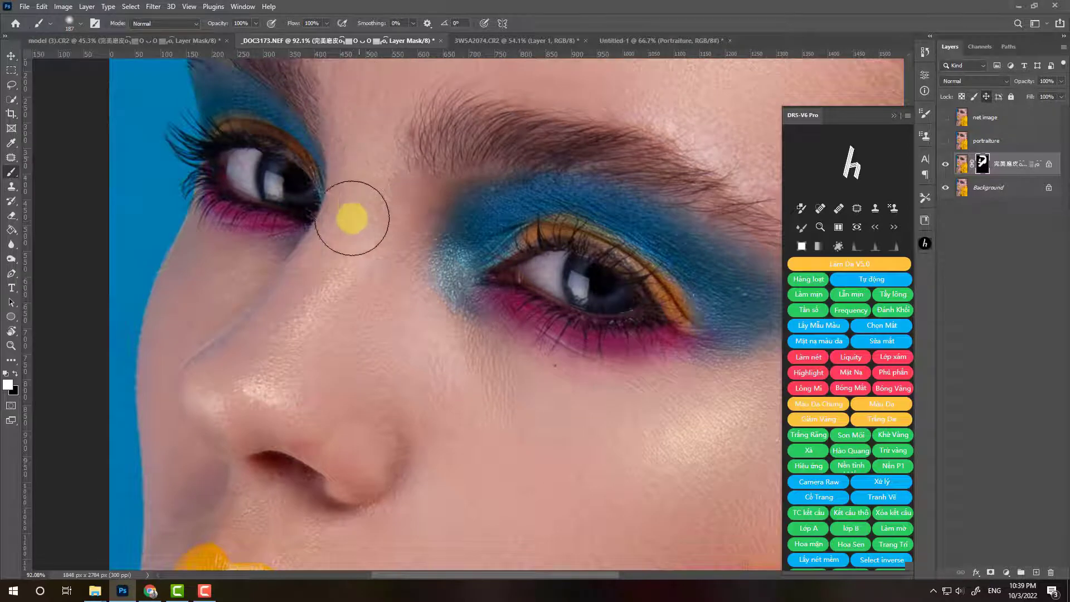
scroll(390, 235, "down", 3)
scroll(434, 267, "down", 3)
scroll(410, 260, "down", 3)
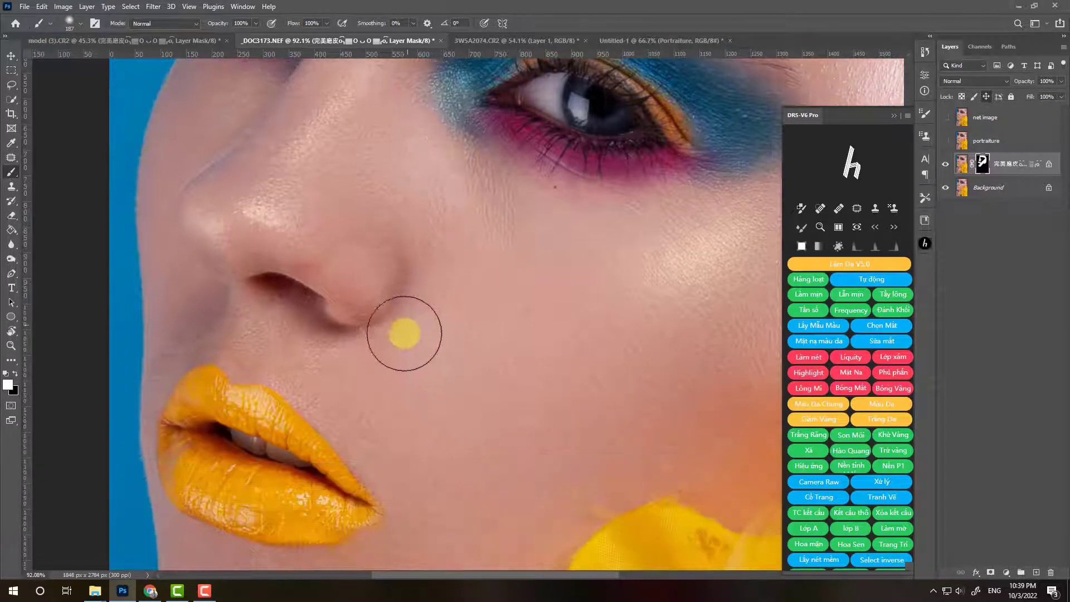
scroll(328, 341, "left", 2)
scroll(462, 280, "up", 2)
left_click_drag(484, 273, 494, 274)
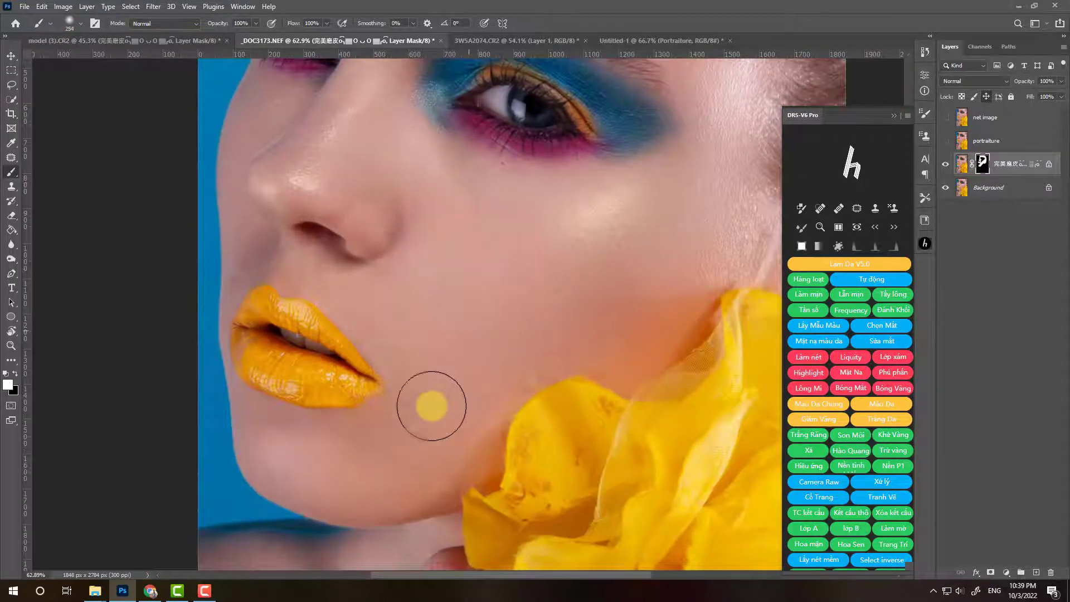
scroll(484, 202, "down", 2)
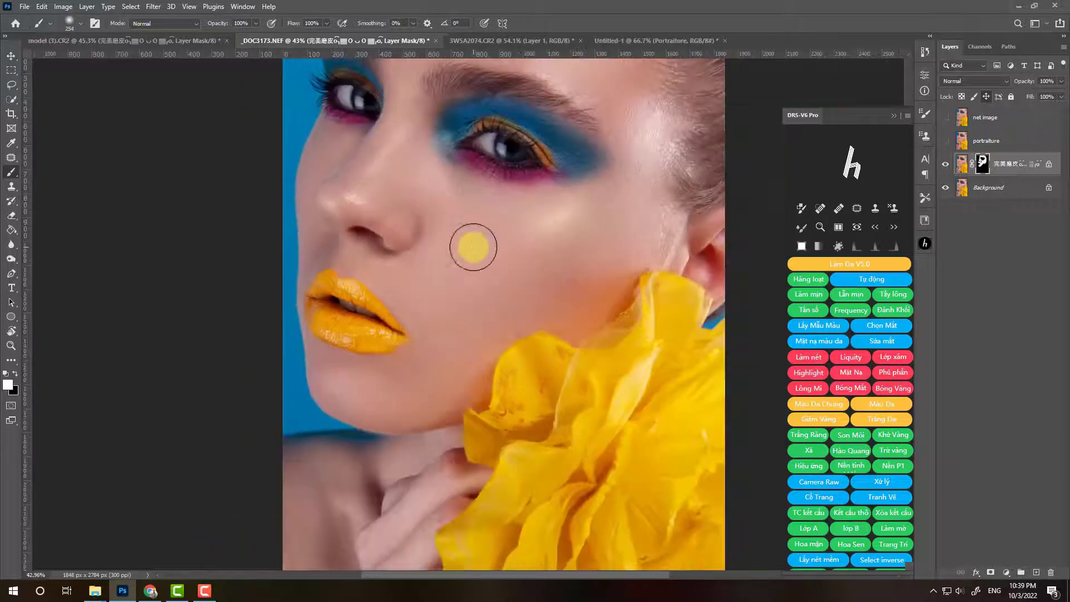
scroll(446, 234, "up", 1)
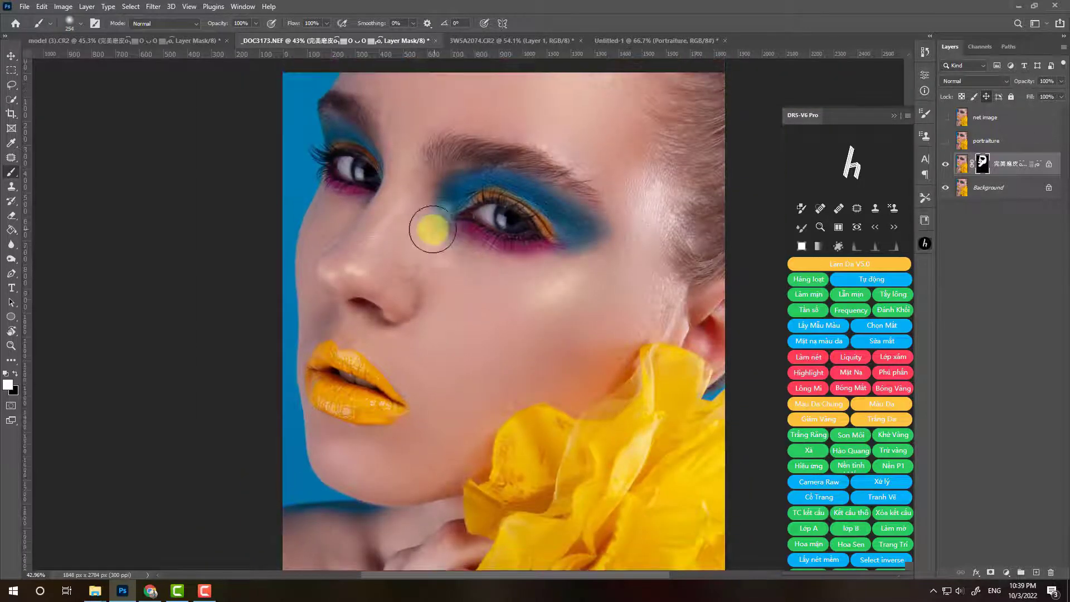
- Show the smoothing layer, rename it 'DRS', and toggle the portraiture and net image layers to compare
left_click(946, 167)
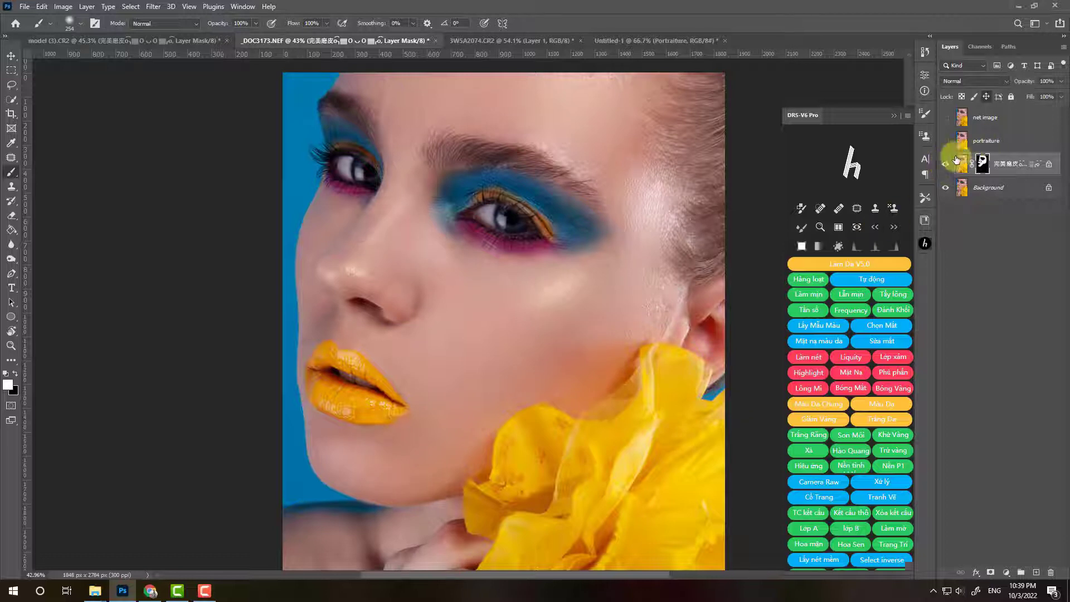
double_click(1014, 164)
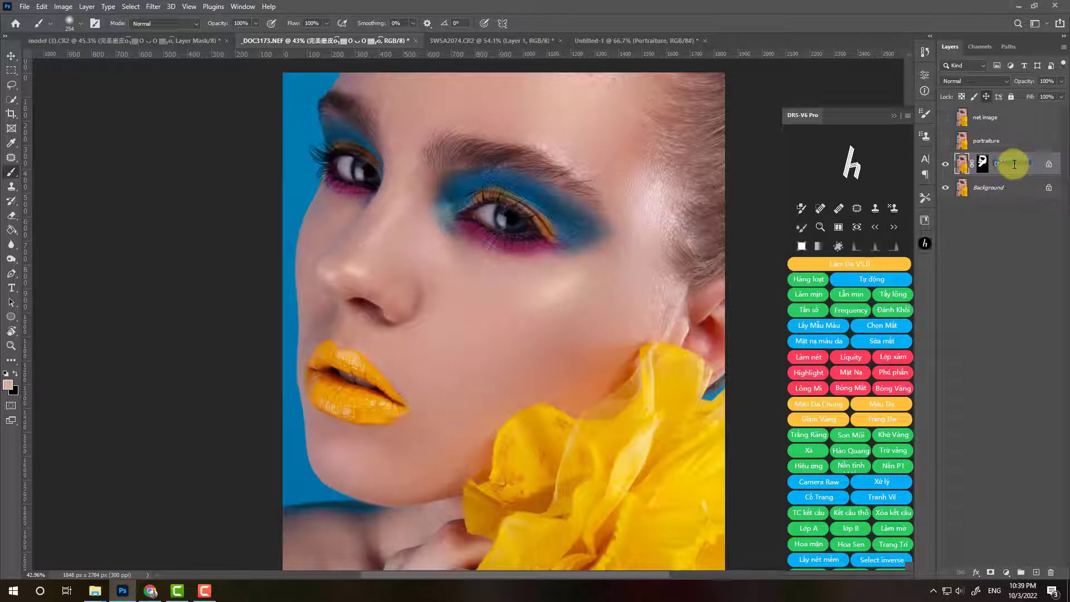
type("S")
left_click(1004, 236)
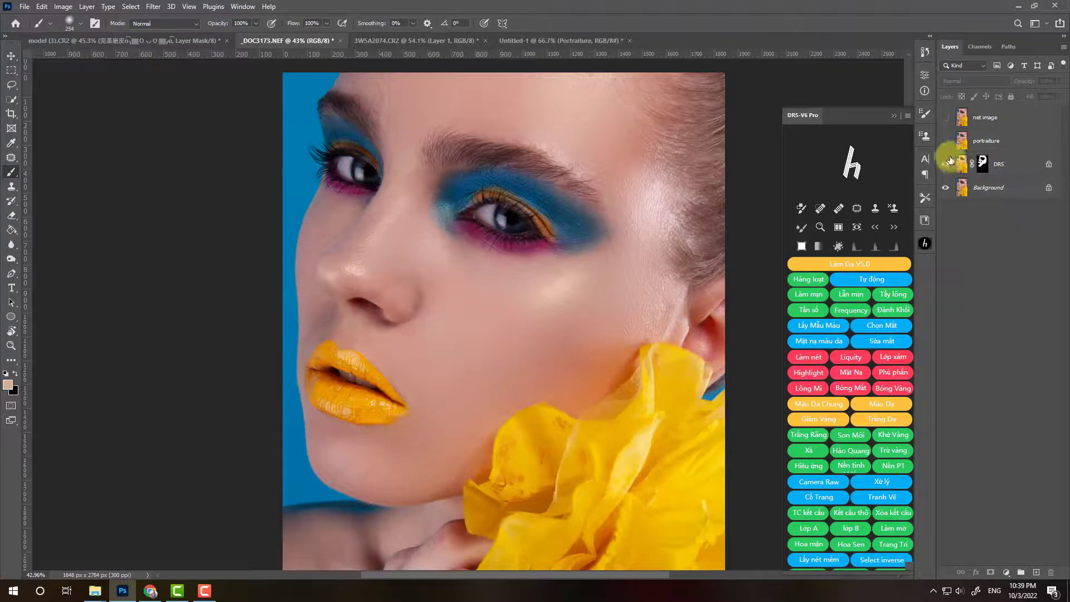
left_click(946, 141)
left_click(946, 117)
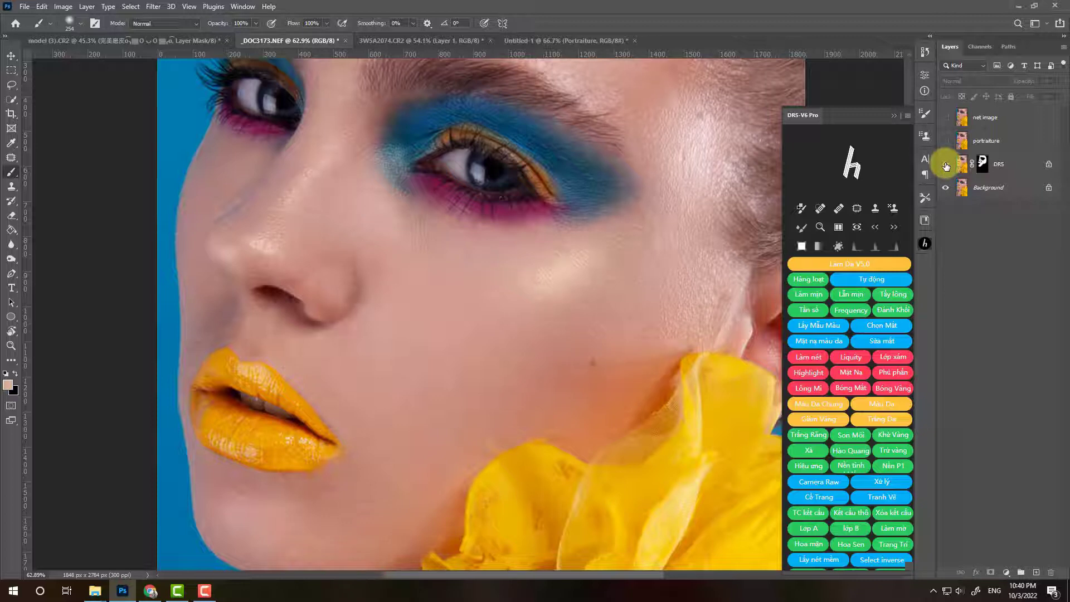
- Select the portraiture and net image layers and delete both
scroll(480, 246, "down", 1)
scroll(481, 251, "down", 2)
scroll(478, 251, "down", 1)
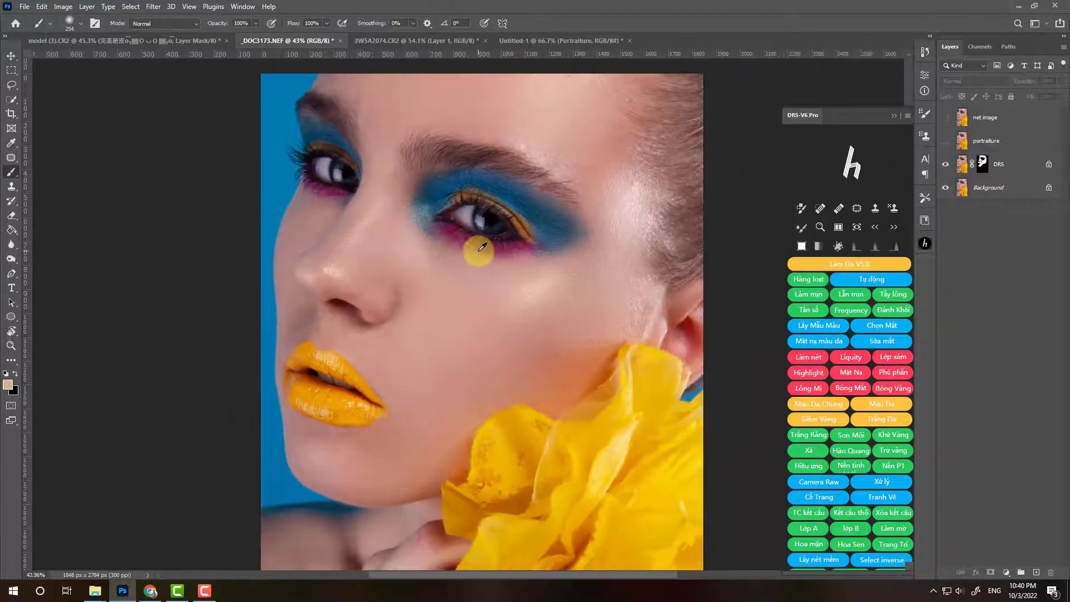
scroll(478, 251, "up", 1)
scroll(485, 245, "up", 1)
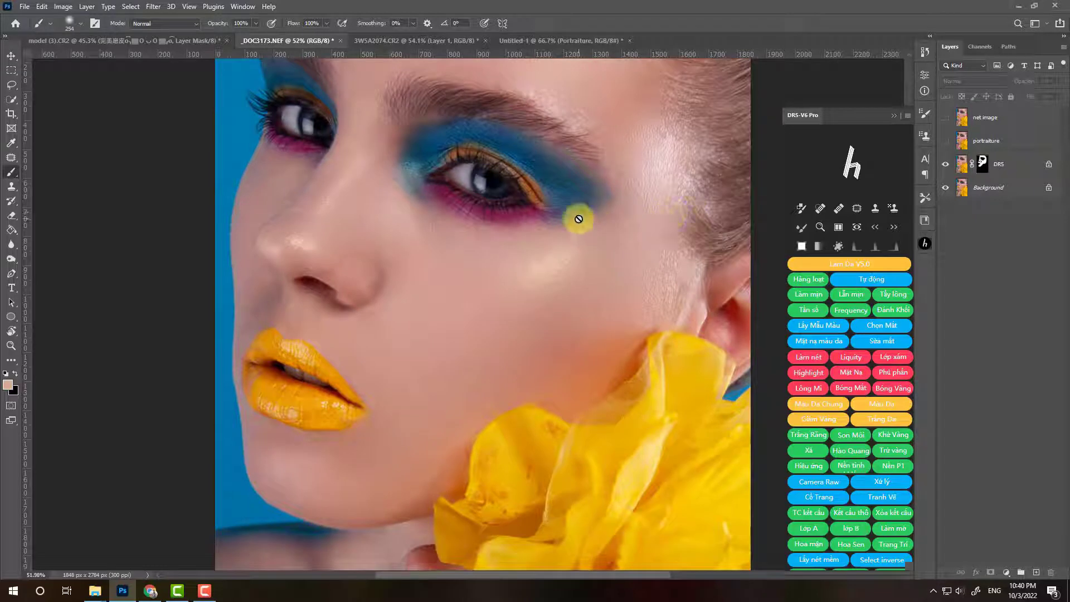
left_click(996, 169)
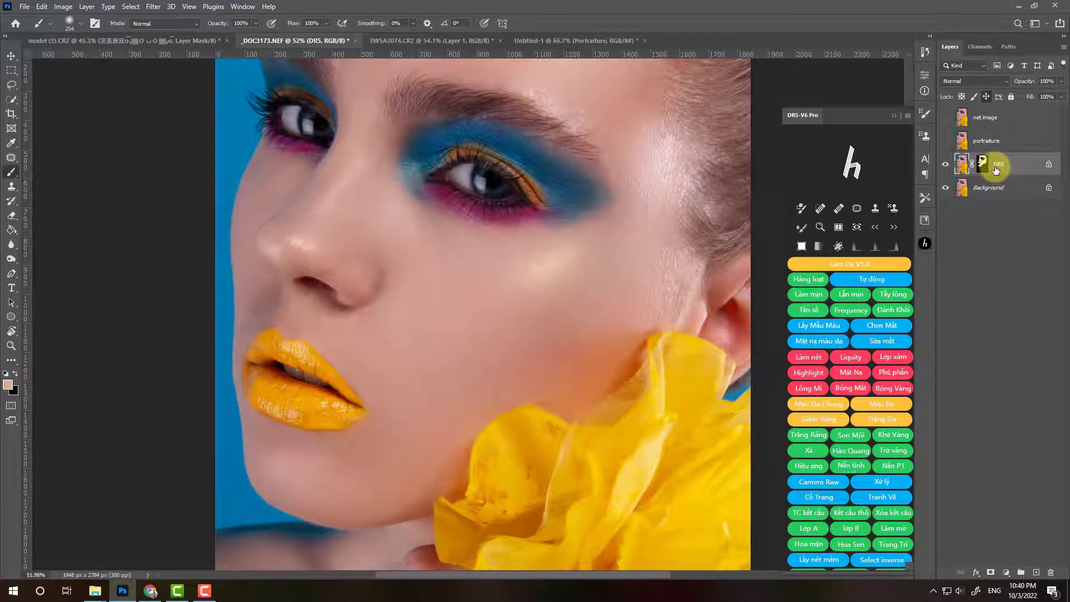
scroll(613, 215, "up", 1)
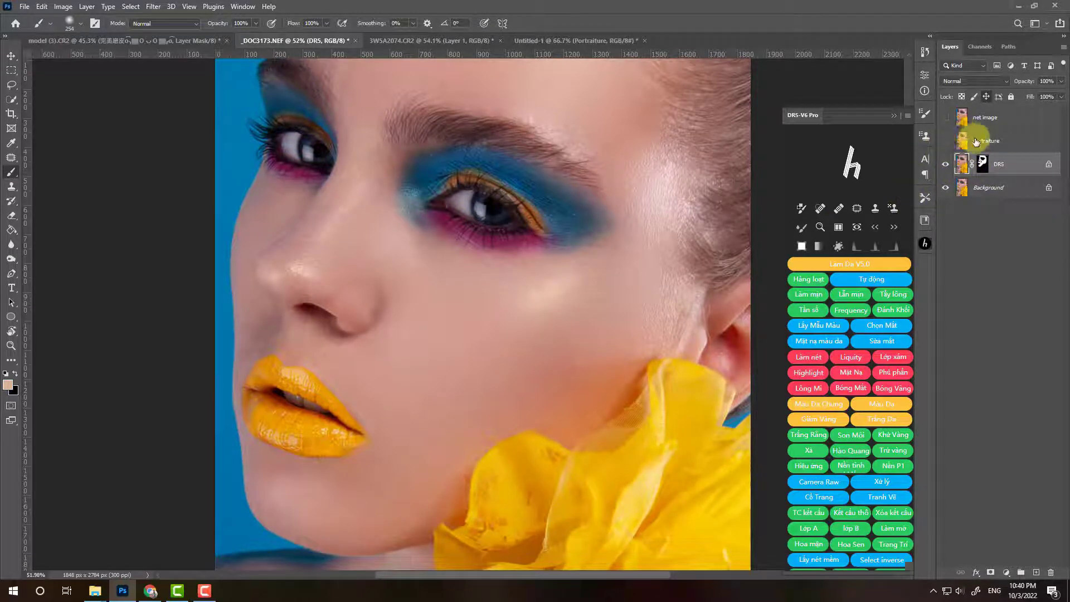
left_click(975, 141)
key("Delete")
left_click(984, 117)
key("Delete")
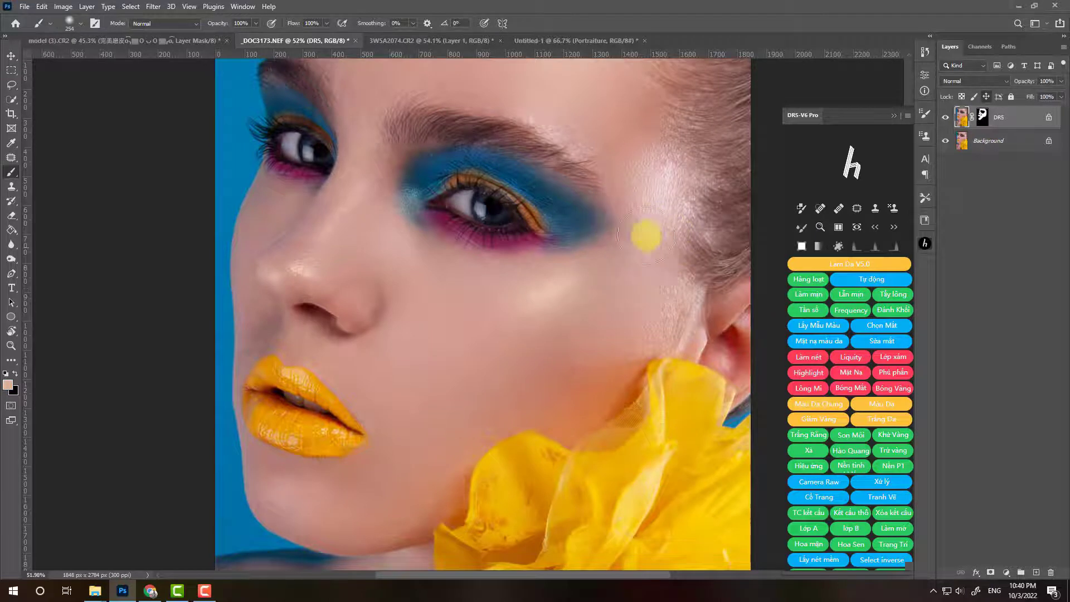
- Stamp the visible layers into Layer 1 and apply Portraiture smoothing to it
left_click(803, 210)
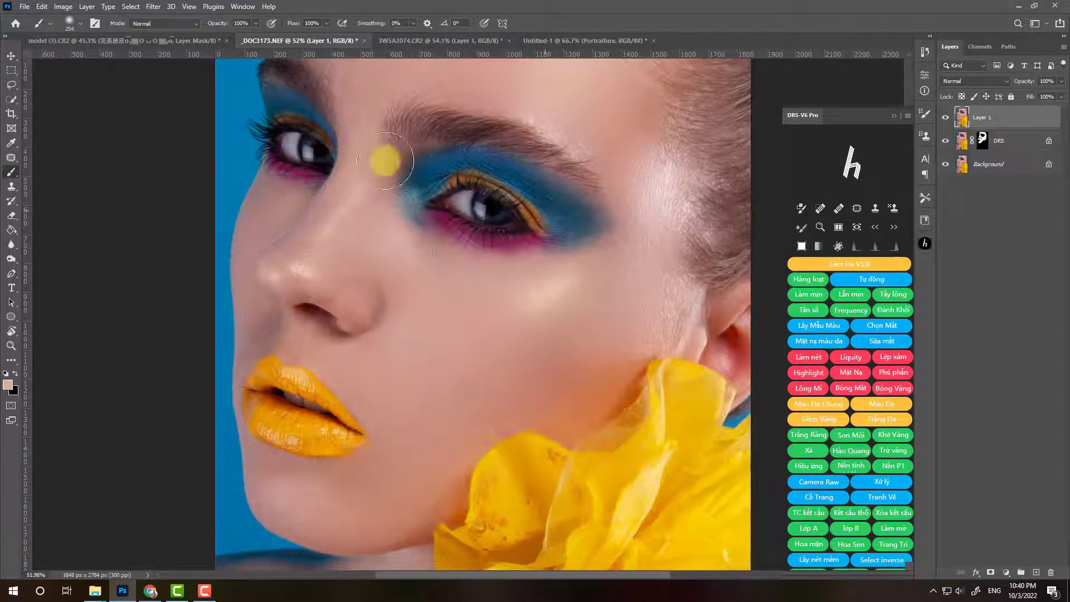
left_click(153, 6)
mouse_move(172, 261)
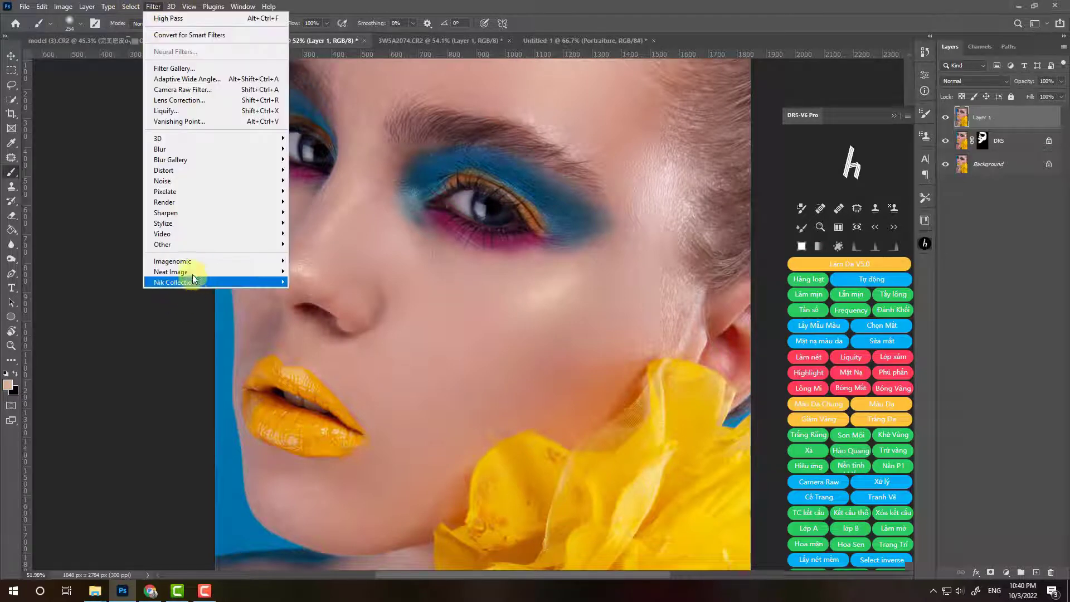
left_click(305, 260)
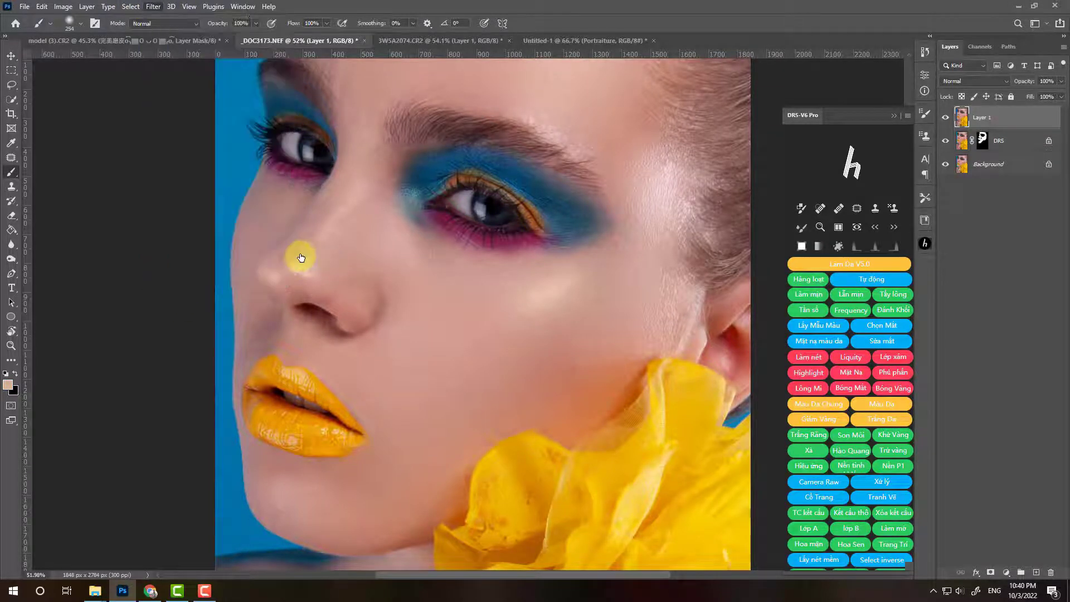
left_click(757, 121)
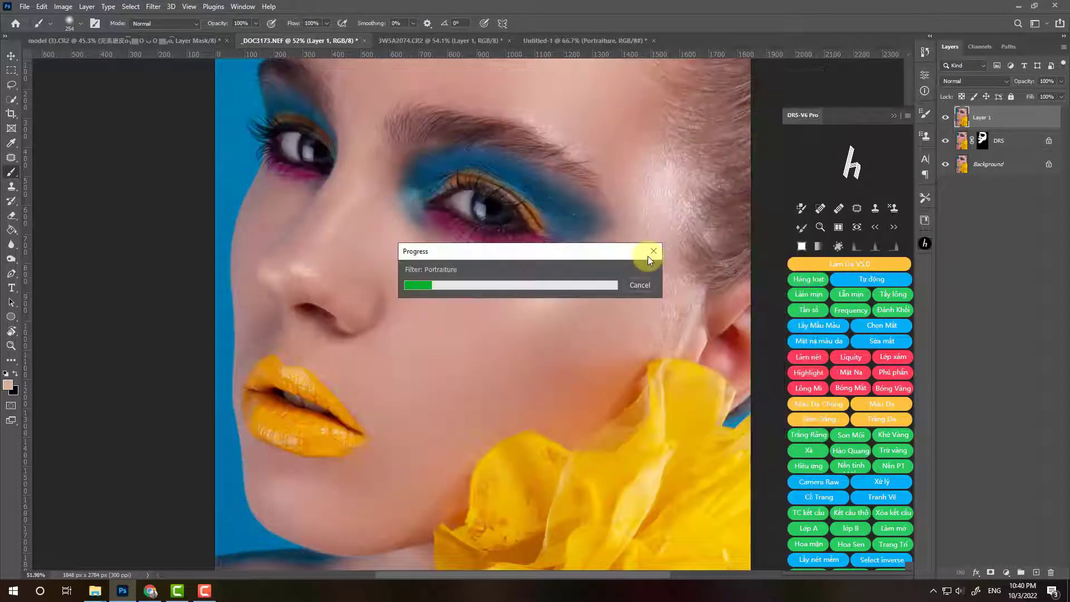
- Lower Layer 1's opacity to 58%
scroll(567, 310, "up", 1)
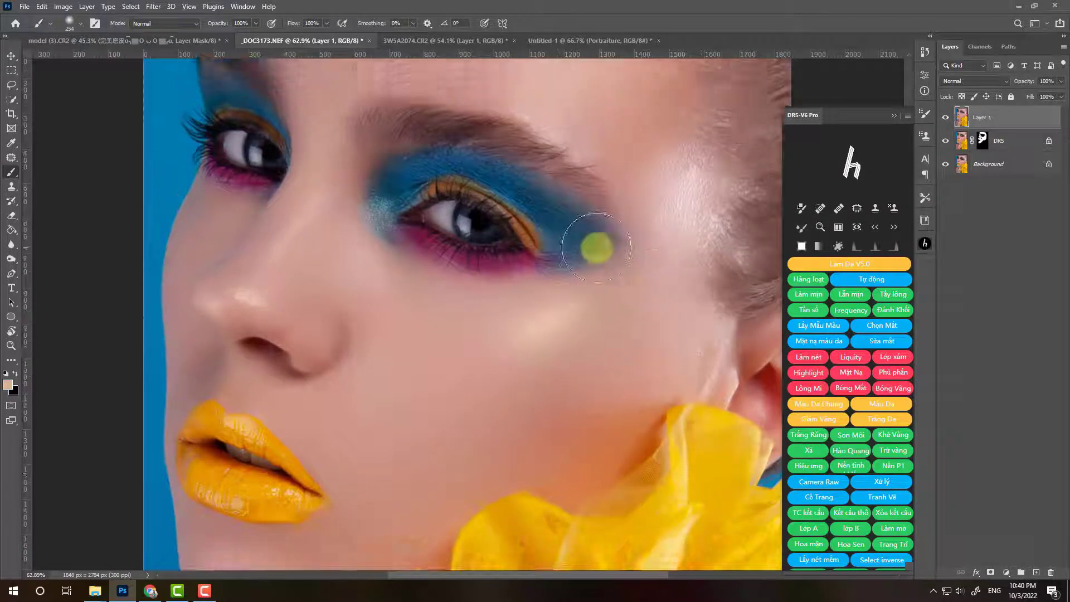
scroll(593, 240, "down", 2)
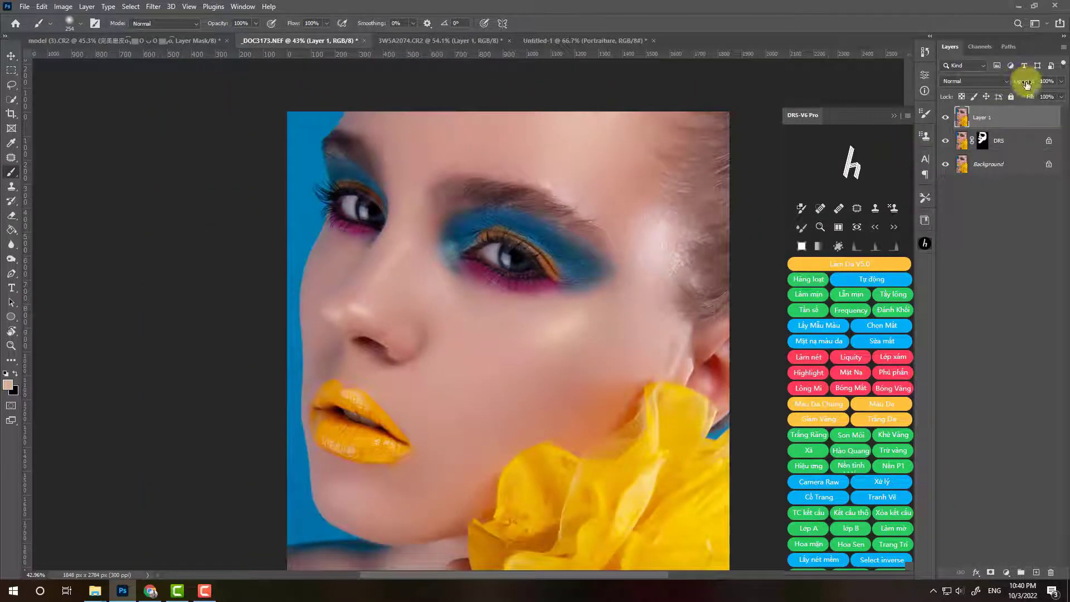
left_click_drag(1027, 83, 1014, 84)
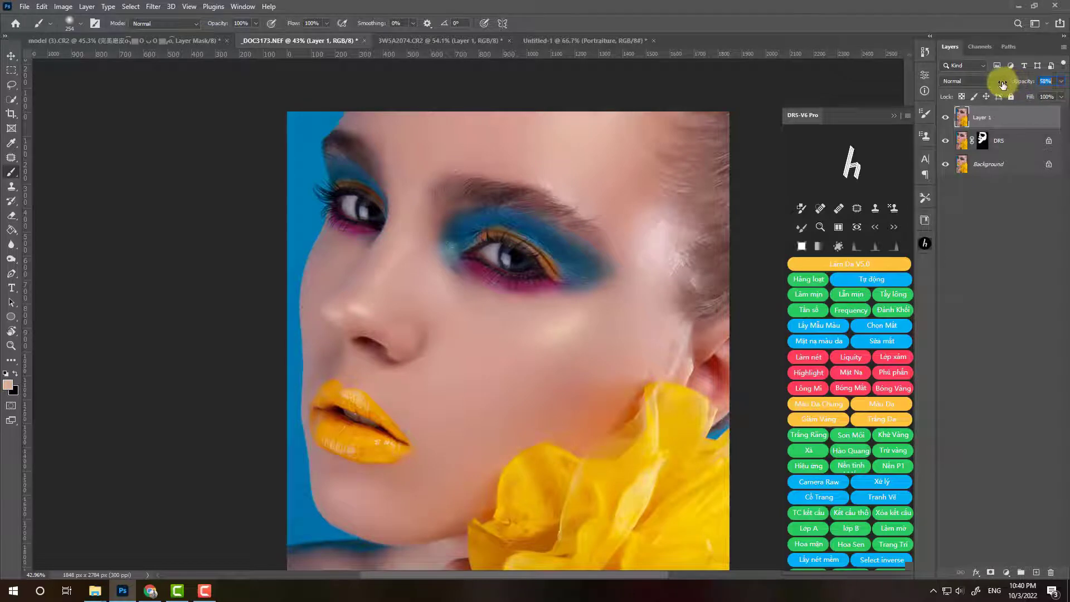
scroll(597, 245, "up", 2)
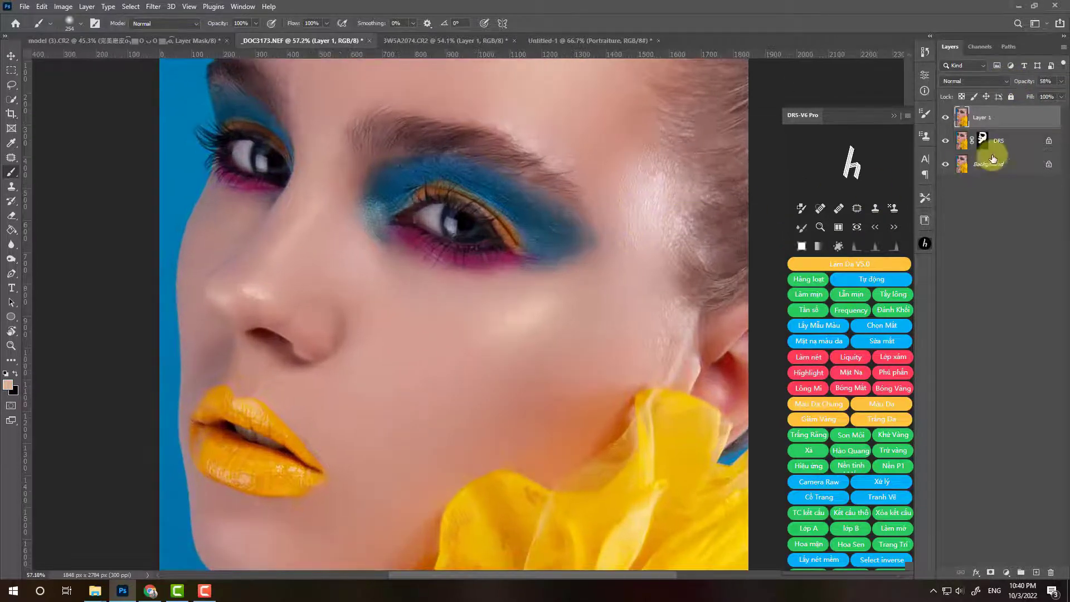
- Select Layer 1 and DRS together and group them into Group 1
left_click(996, 151, "shift")
key("ctrl+g")
scroll(466, 279, "down", 2)
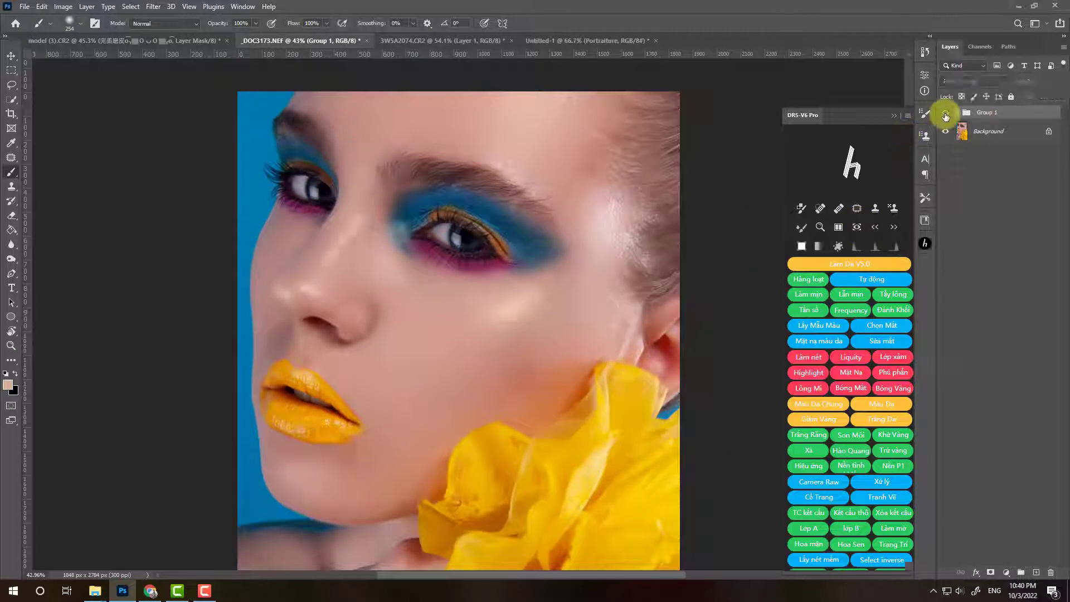
- Hide and show Group 1 twice to compare original and retouched skin
left_click(945, 114)
left_click(946, 115)
scroll(485, 313, "up", 1)
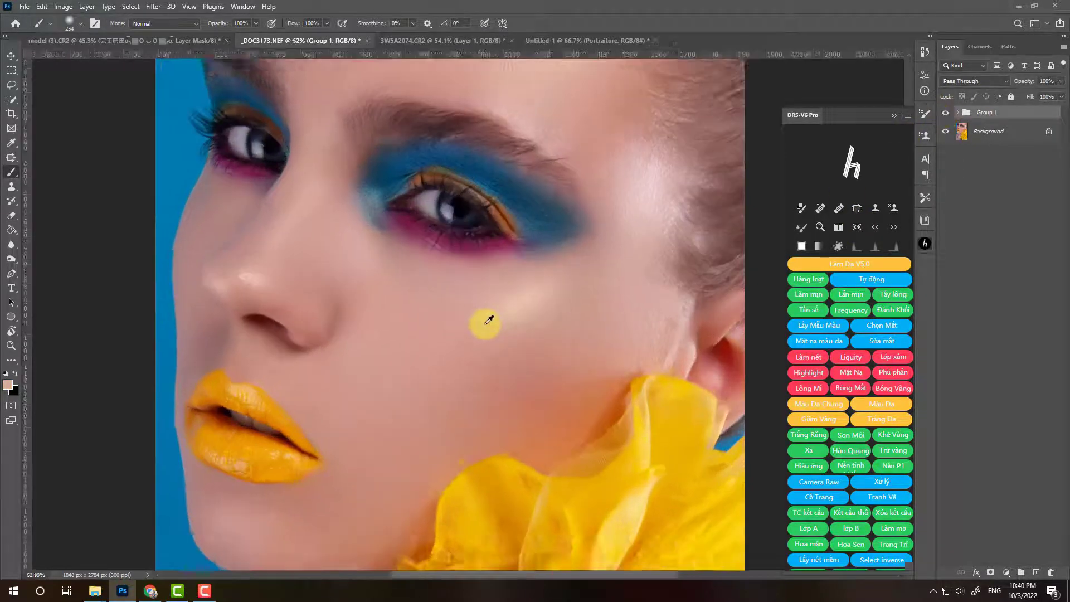
scroll(486, 315, "up", 1)
scroll(487, 318, "up", 1)
left_click(947, 115)
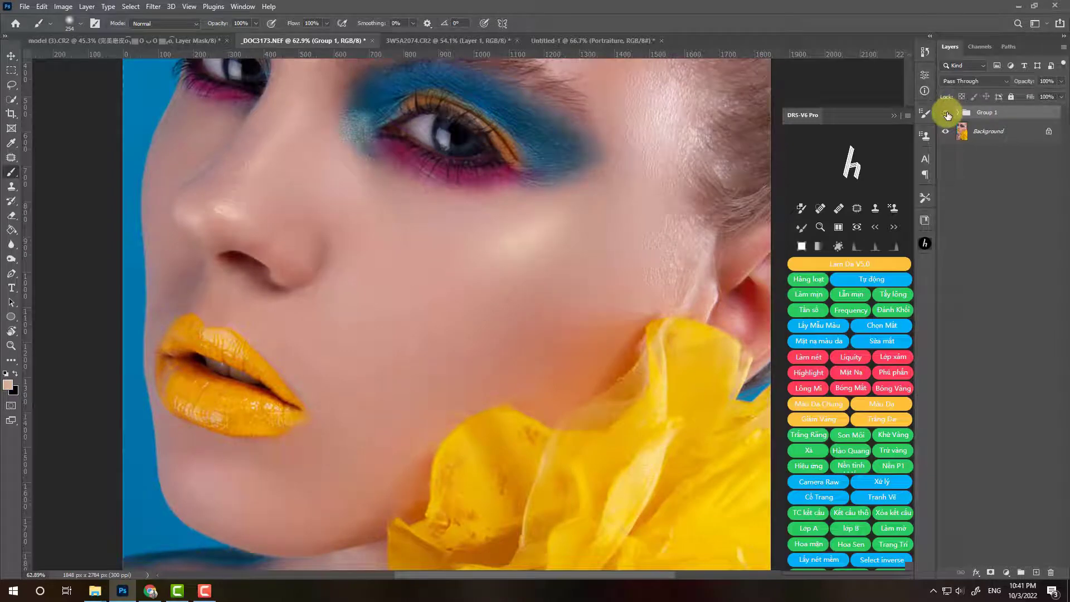
left_click(946, 115)
- Frame the eye and cheek, then toggle Group 1 to compare skin texture there
left_click_drag(430, 215, 445, 285)
mouse_move(490, 216)
left_mouse_down()
mouse_move(491, 307)
mouse_move(515, 161)
left_mouse_up()
left_click_drag(540, 290, 511, 253)
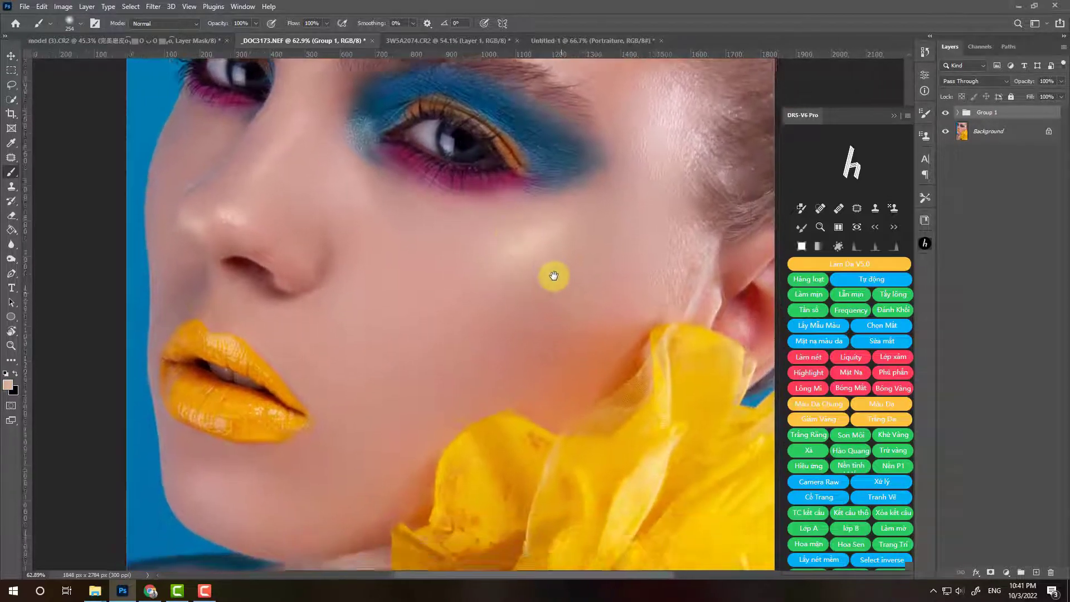
mouse_move(579, 278)
left_mouse_down()
mouse_move(554, 267)
mouse_move(555, 246)
left_mouse_up()
scroll(524, 285, "up", 3)
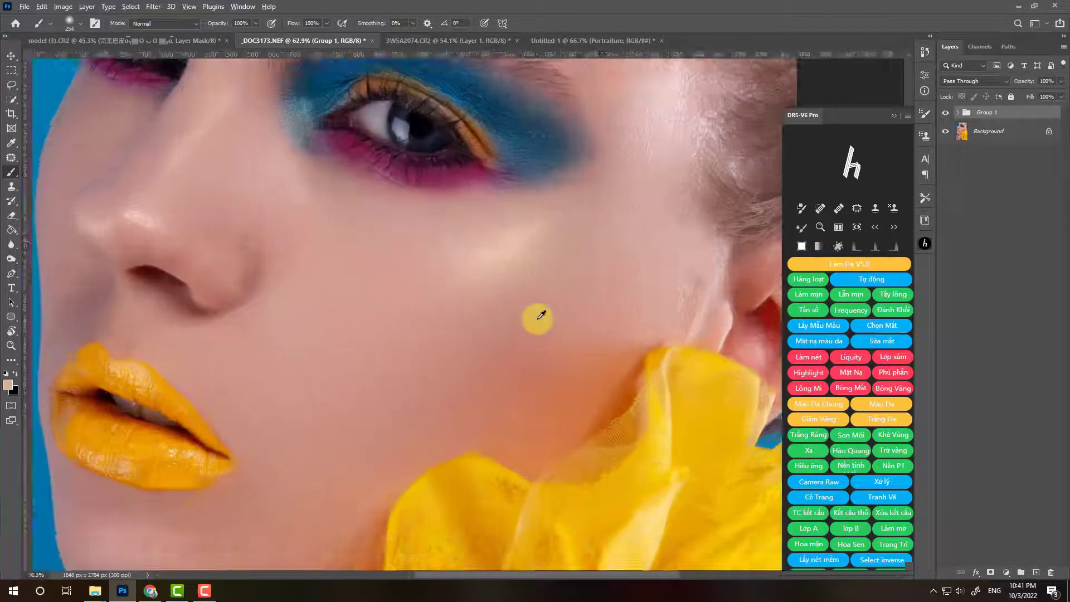
scroll(607, 241, "up", 3)
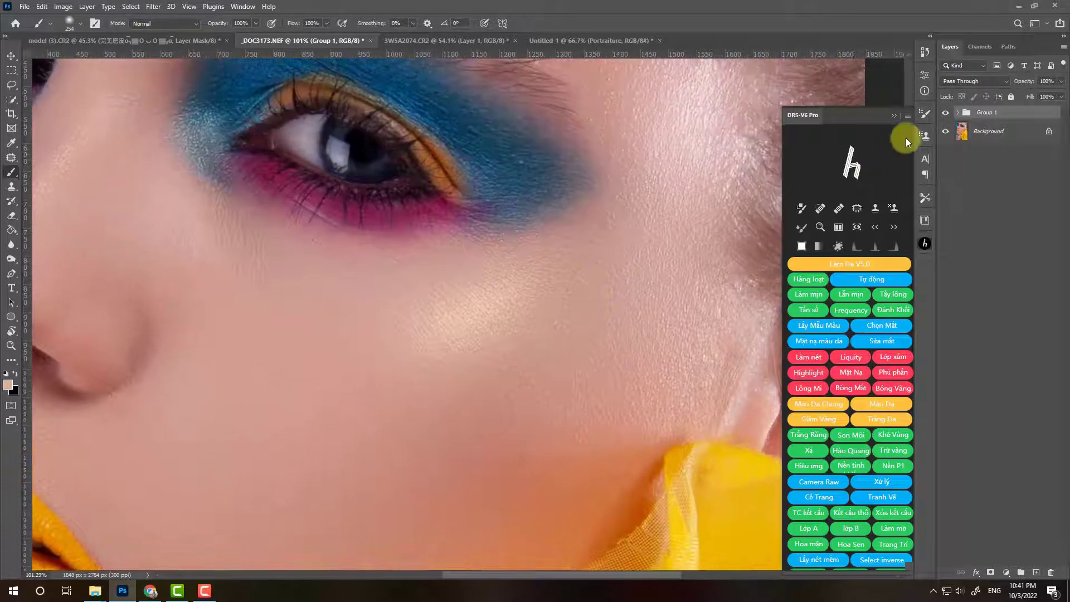
left_click(944, 114)
left_click(944, 113)
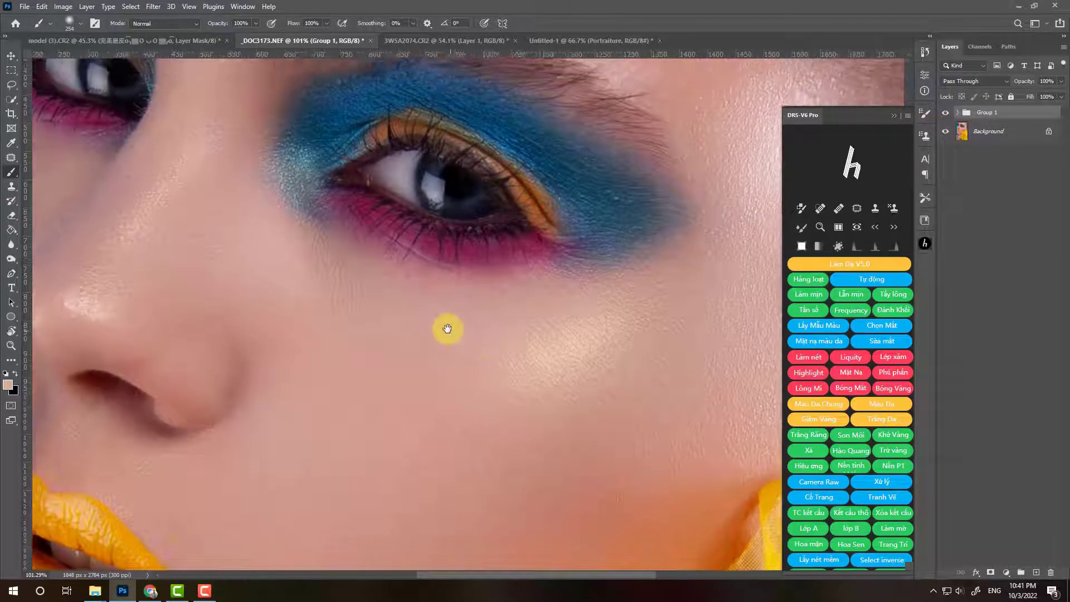
- Compare the nose, eyes and eyebrows before and after by toggling Group 1
mouse_move(375, 304)
left_mouse_down()
mouse_move(484, 270)
mouse_move(481, 200)
left_mouse_up()
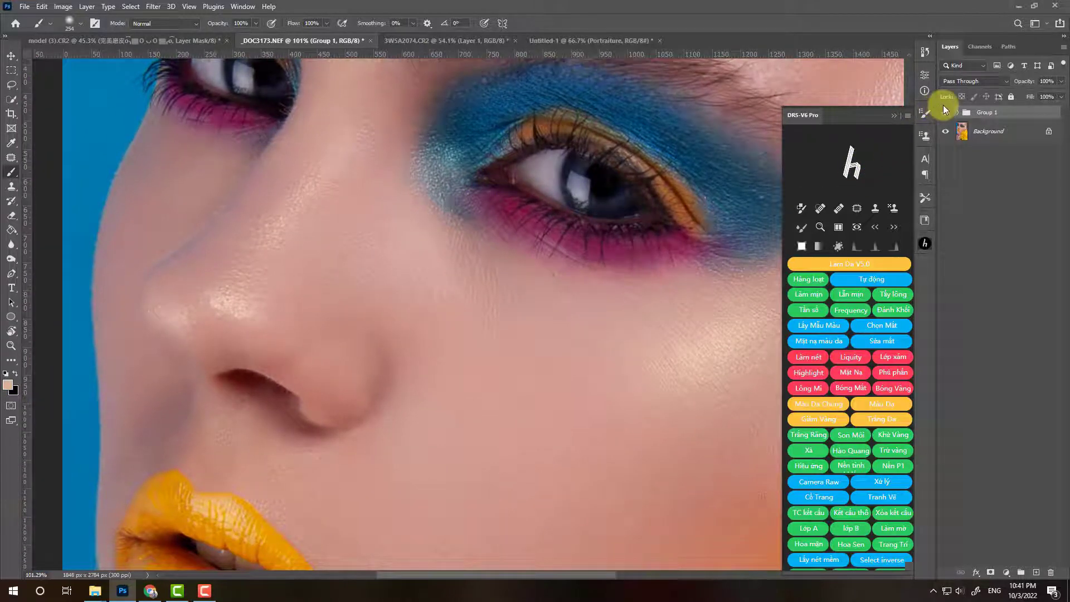
left_click(946, 112)
left_click(945, 113)
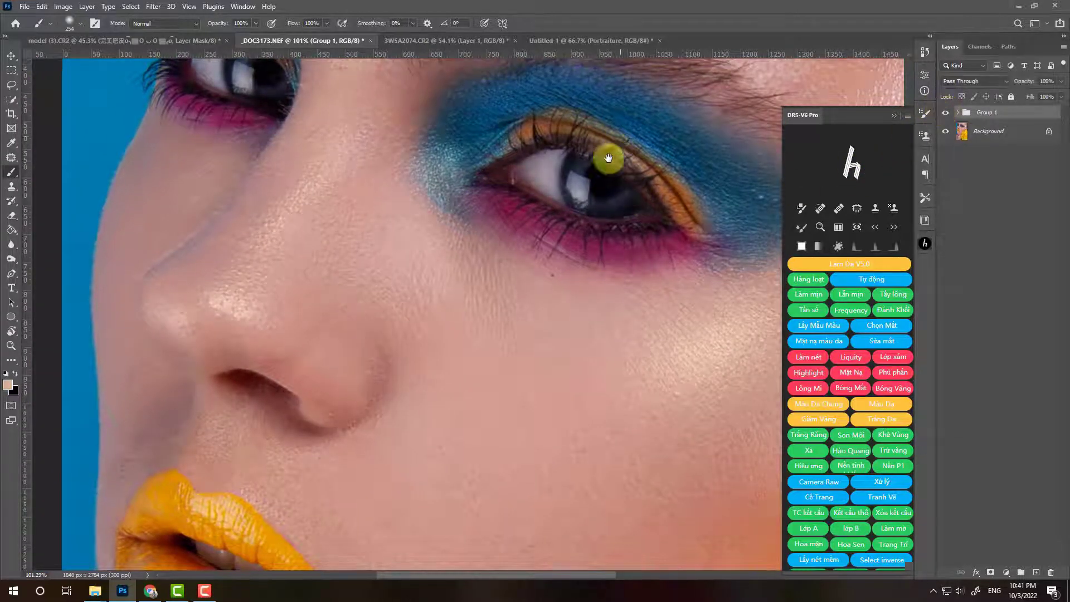
left_click_drag(610, 157, 544, 407)
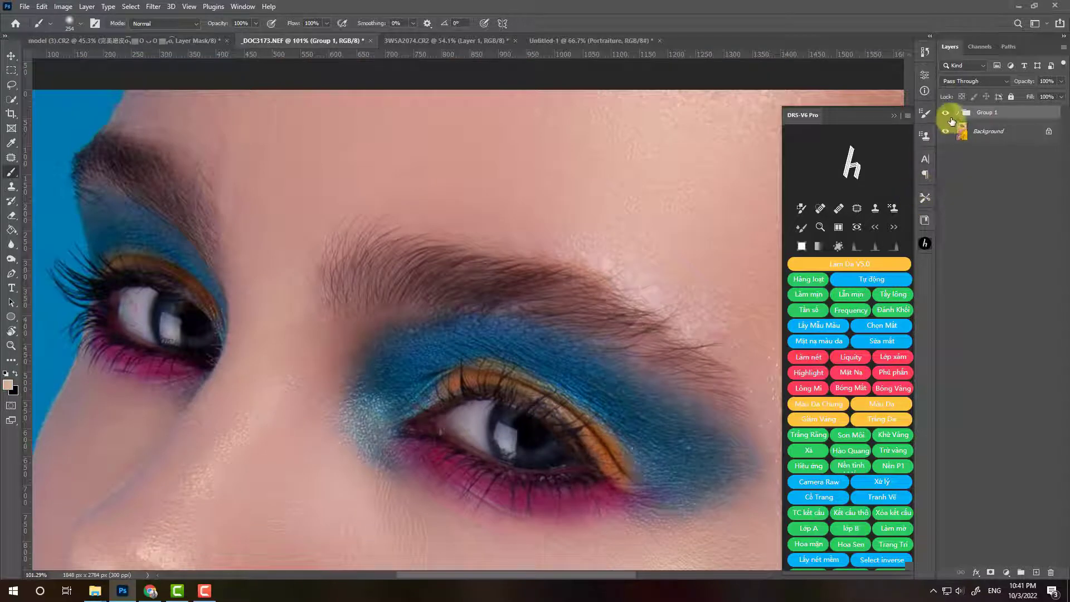
left_click(946, 113)
left_click(946, 114)
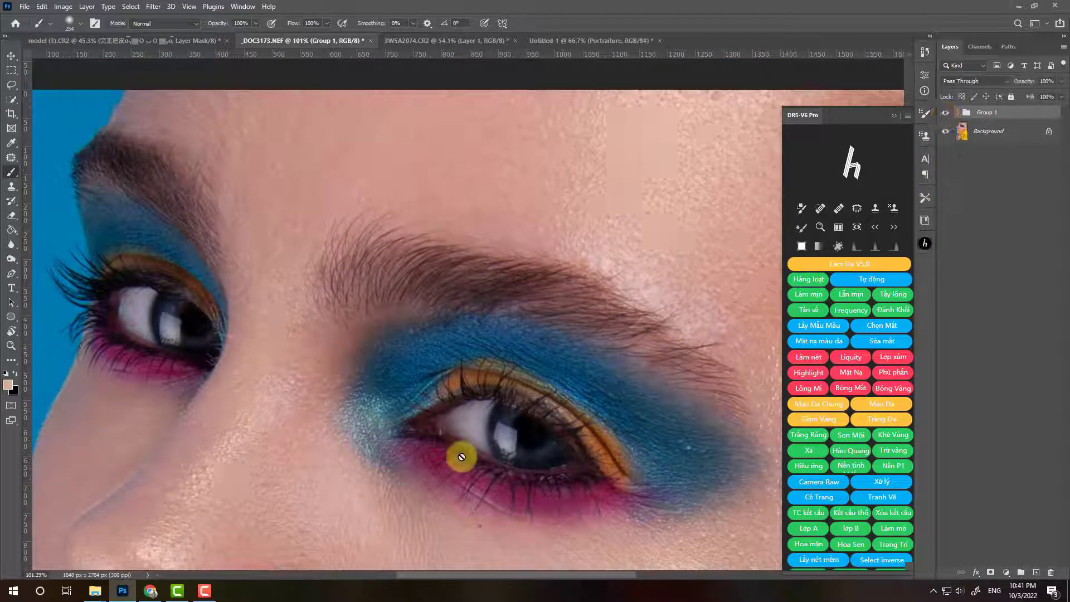